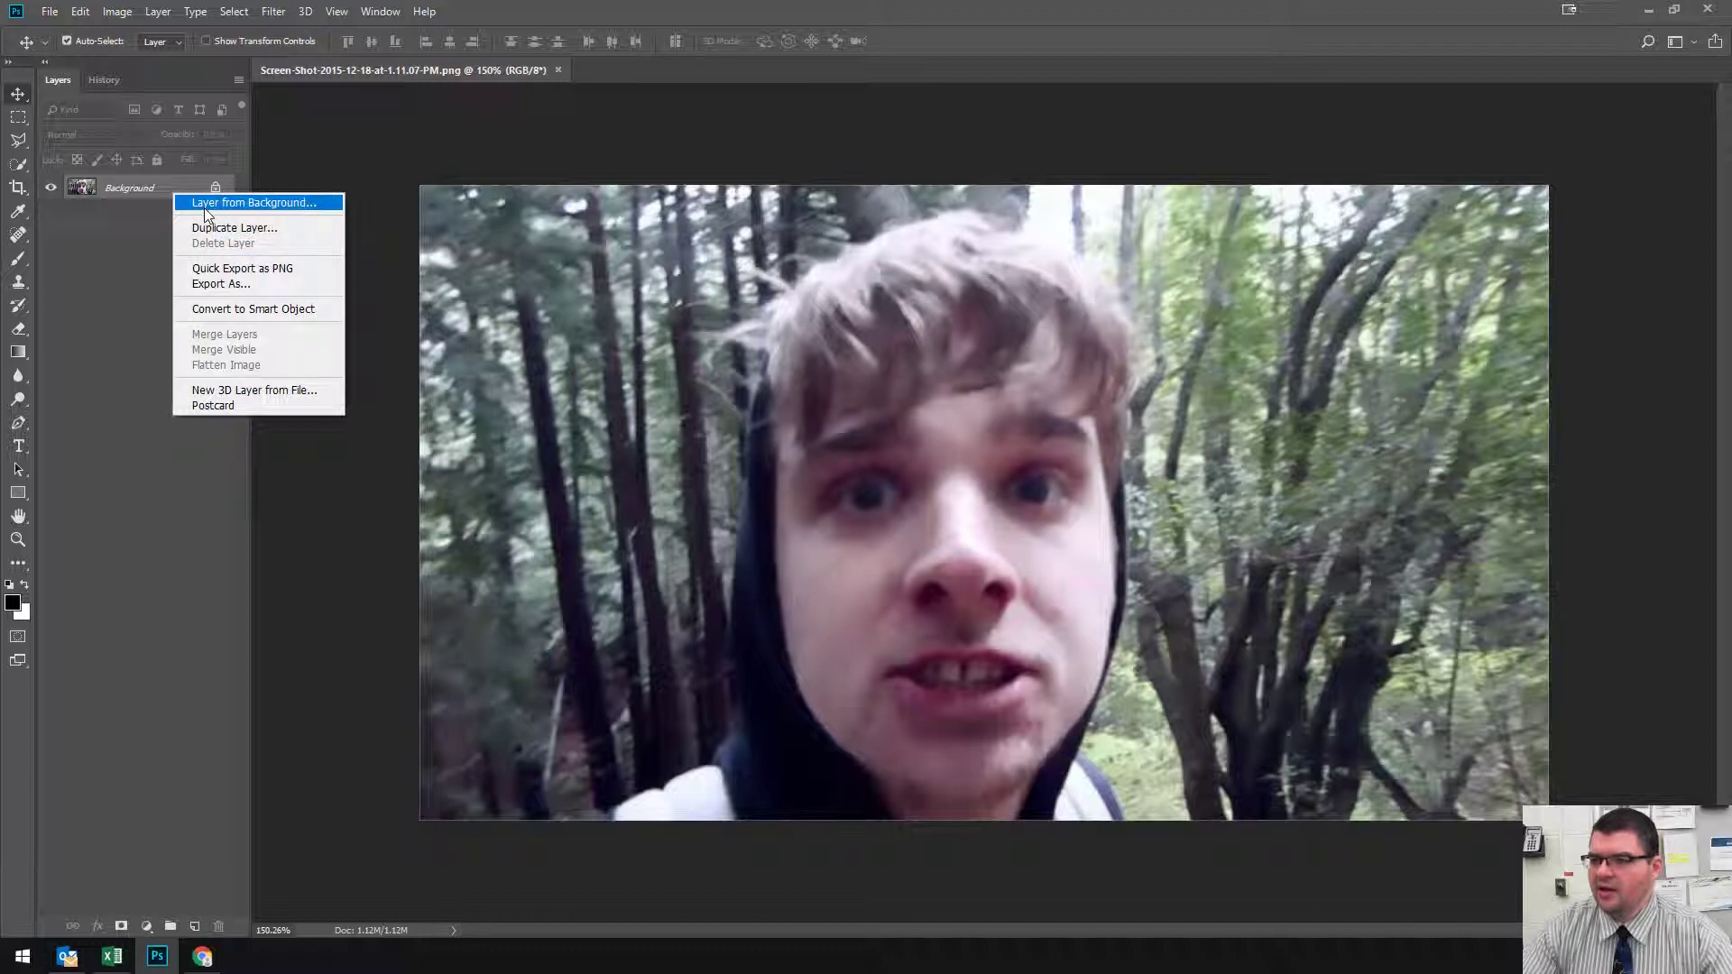
- Convert the locked background into a regular layer and activate the Quick Selection tool on it
key(Return)
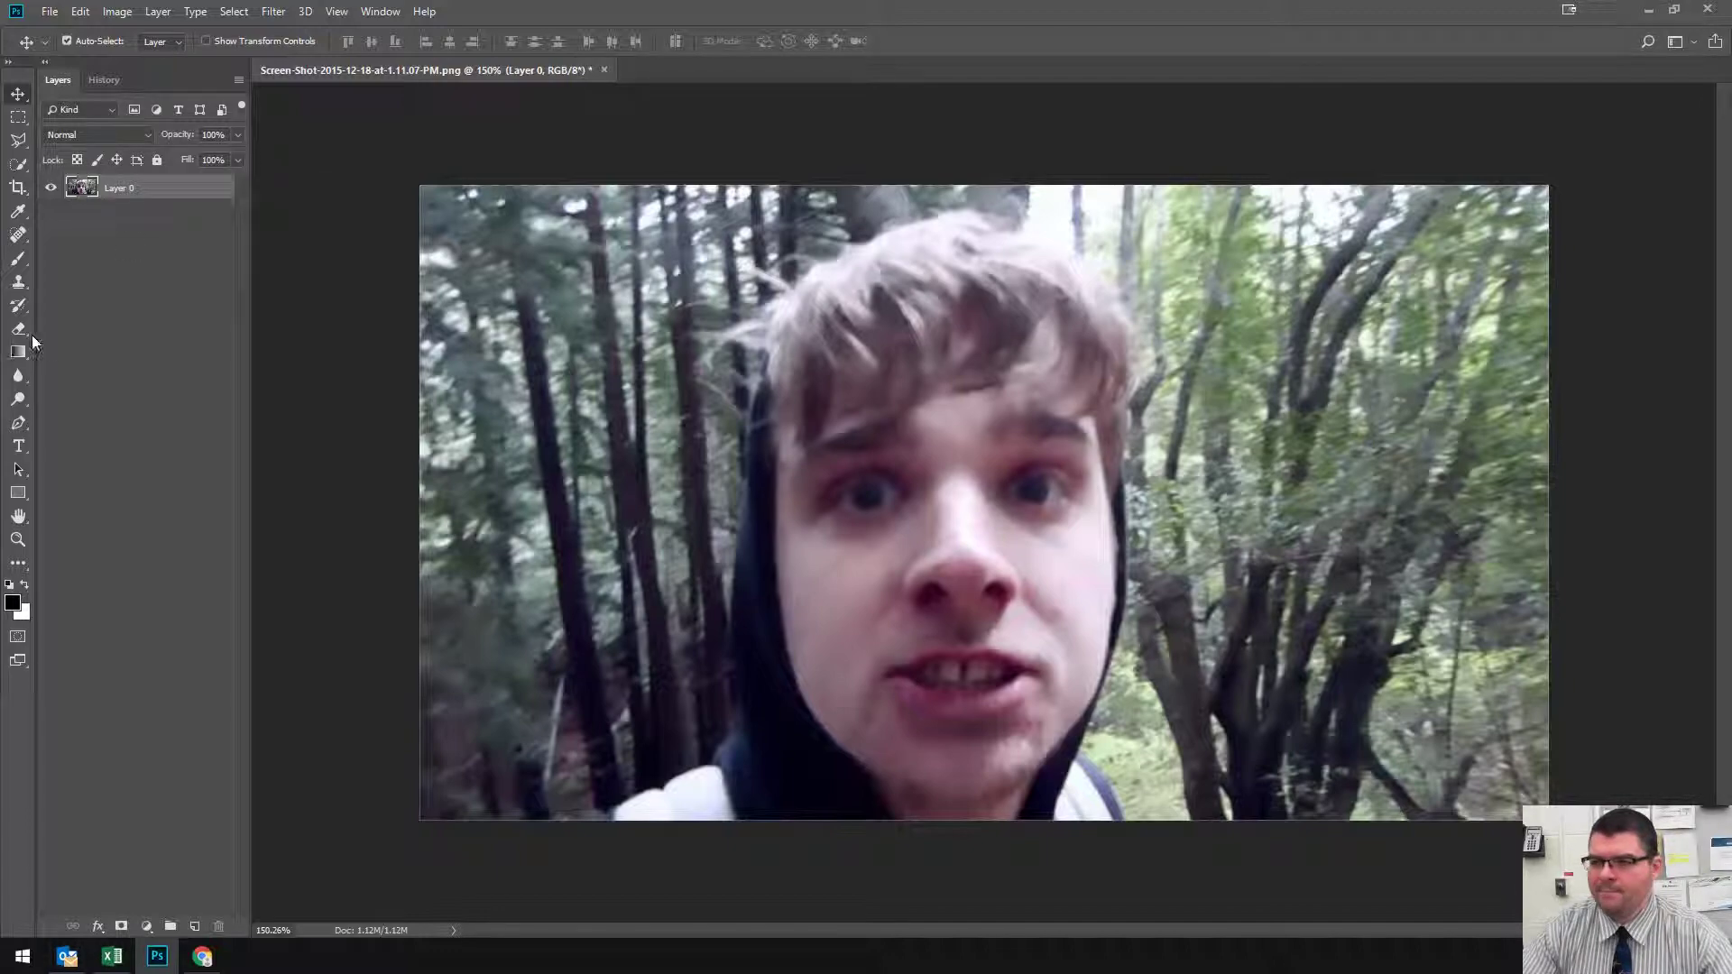
click(18, 166)
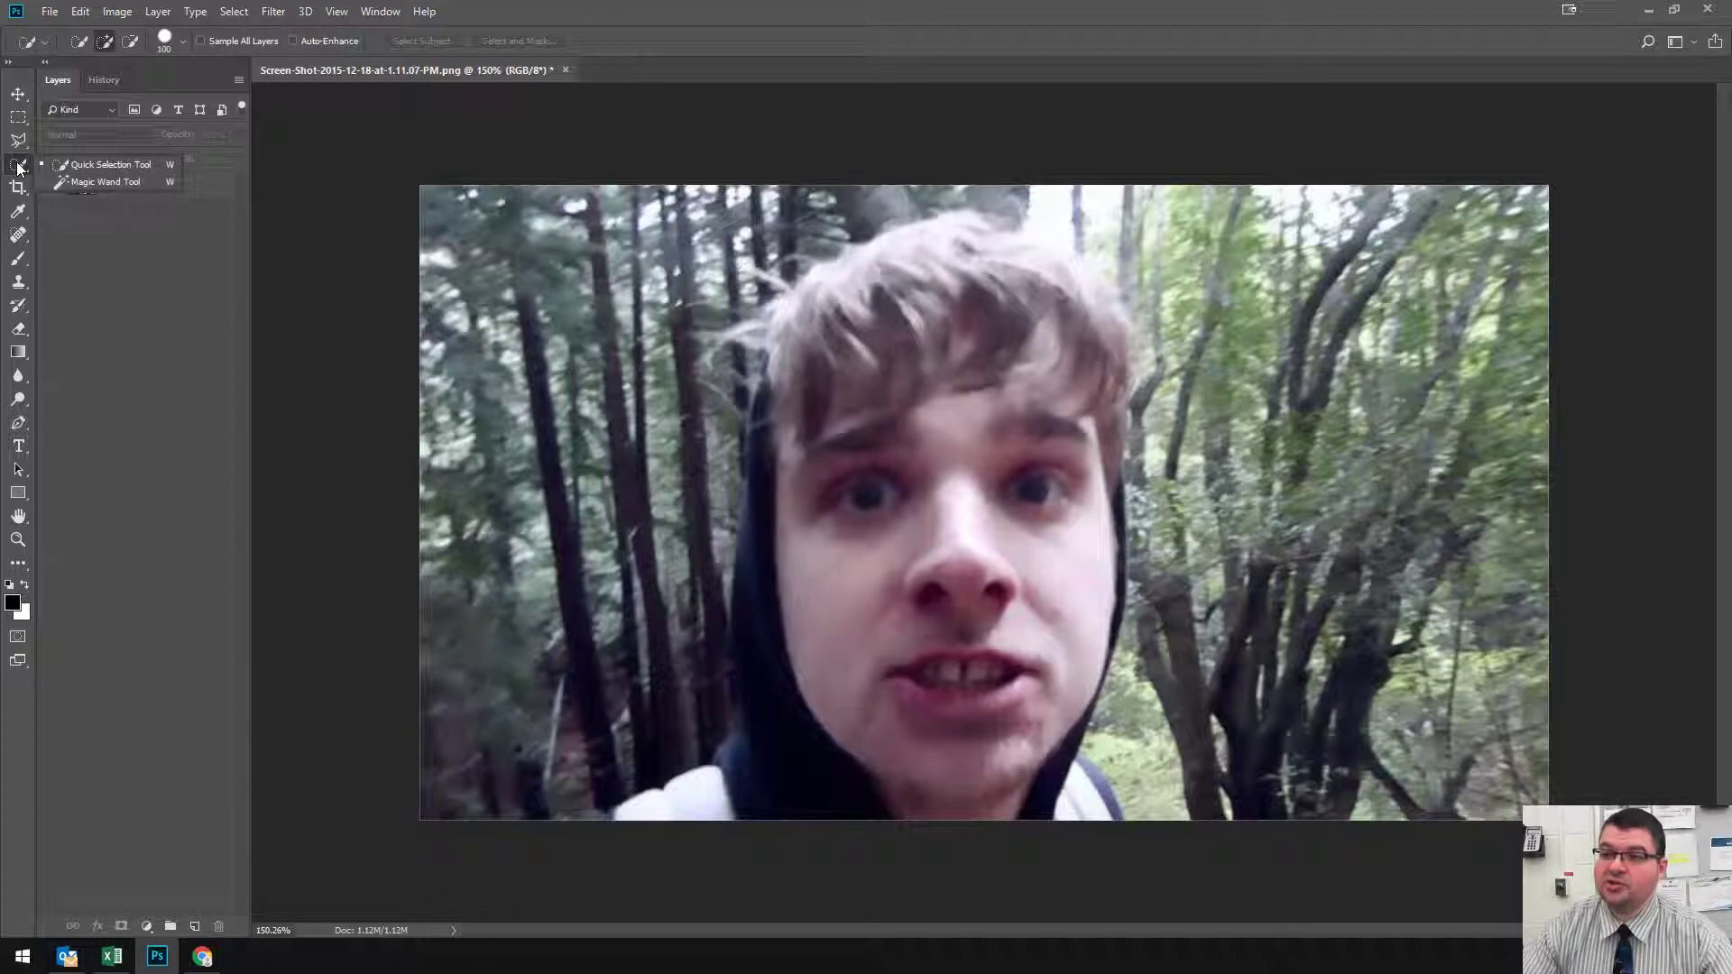
click(85, 166)
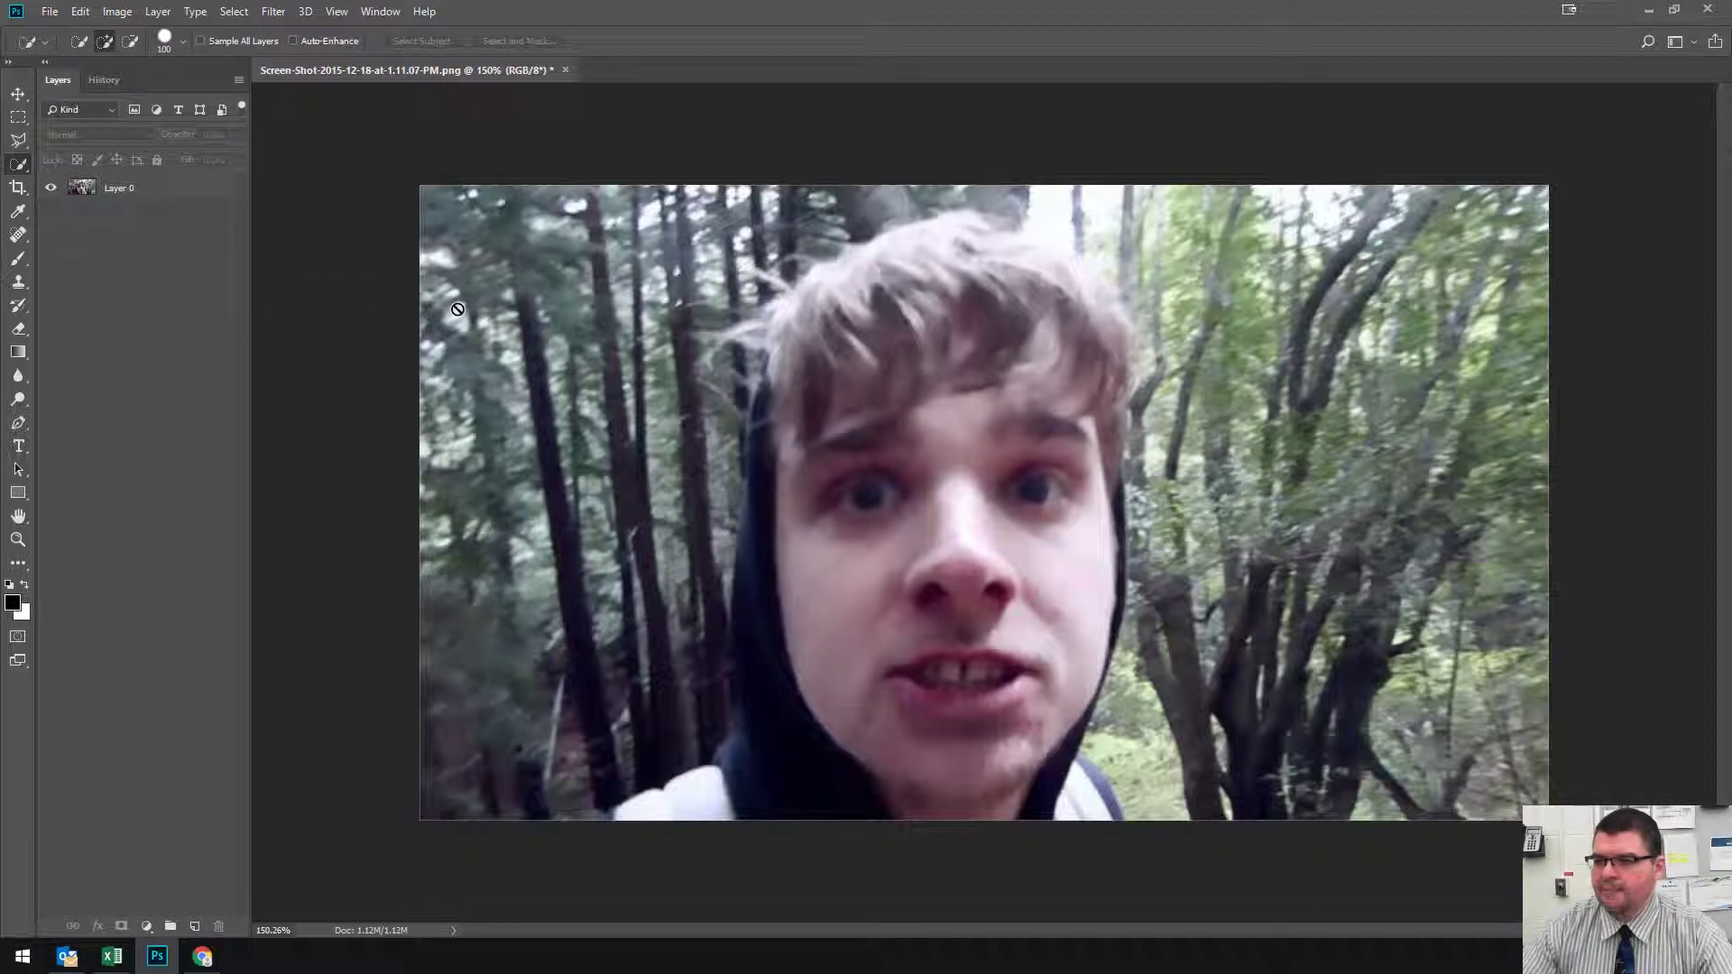
click(219, 197)
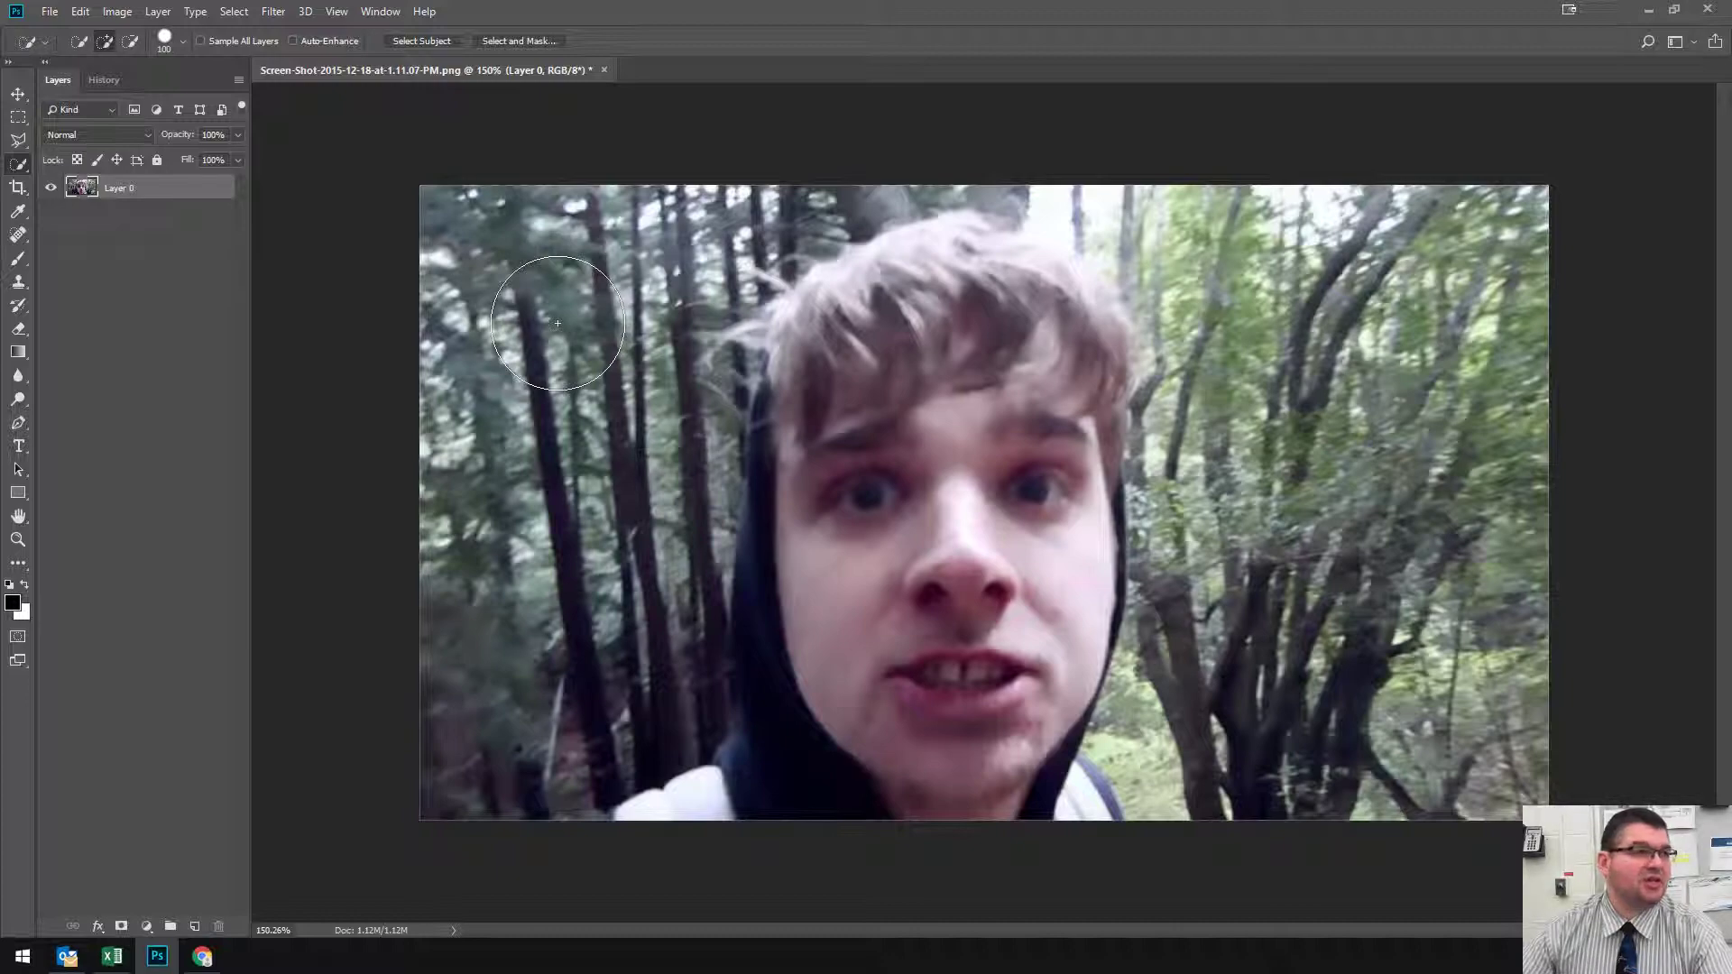
- Set the selection brush to 40 px and select the forest around the person, subtracting the hair and hood from the selection
key(bracketleft)
key(bracketleft)
key(bracketleft)
key(bracketleft)
key(bracketleft)
key(bracketleft)
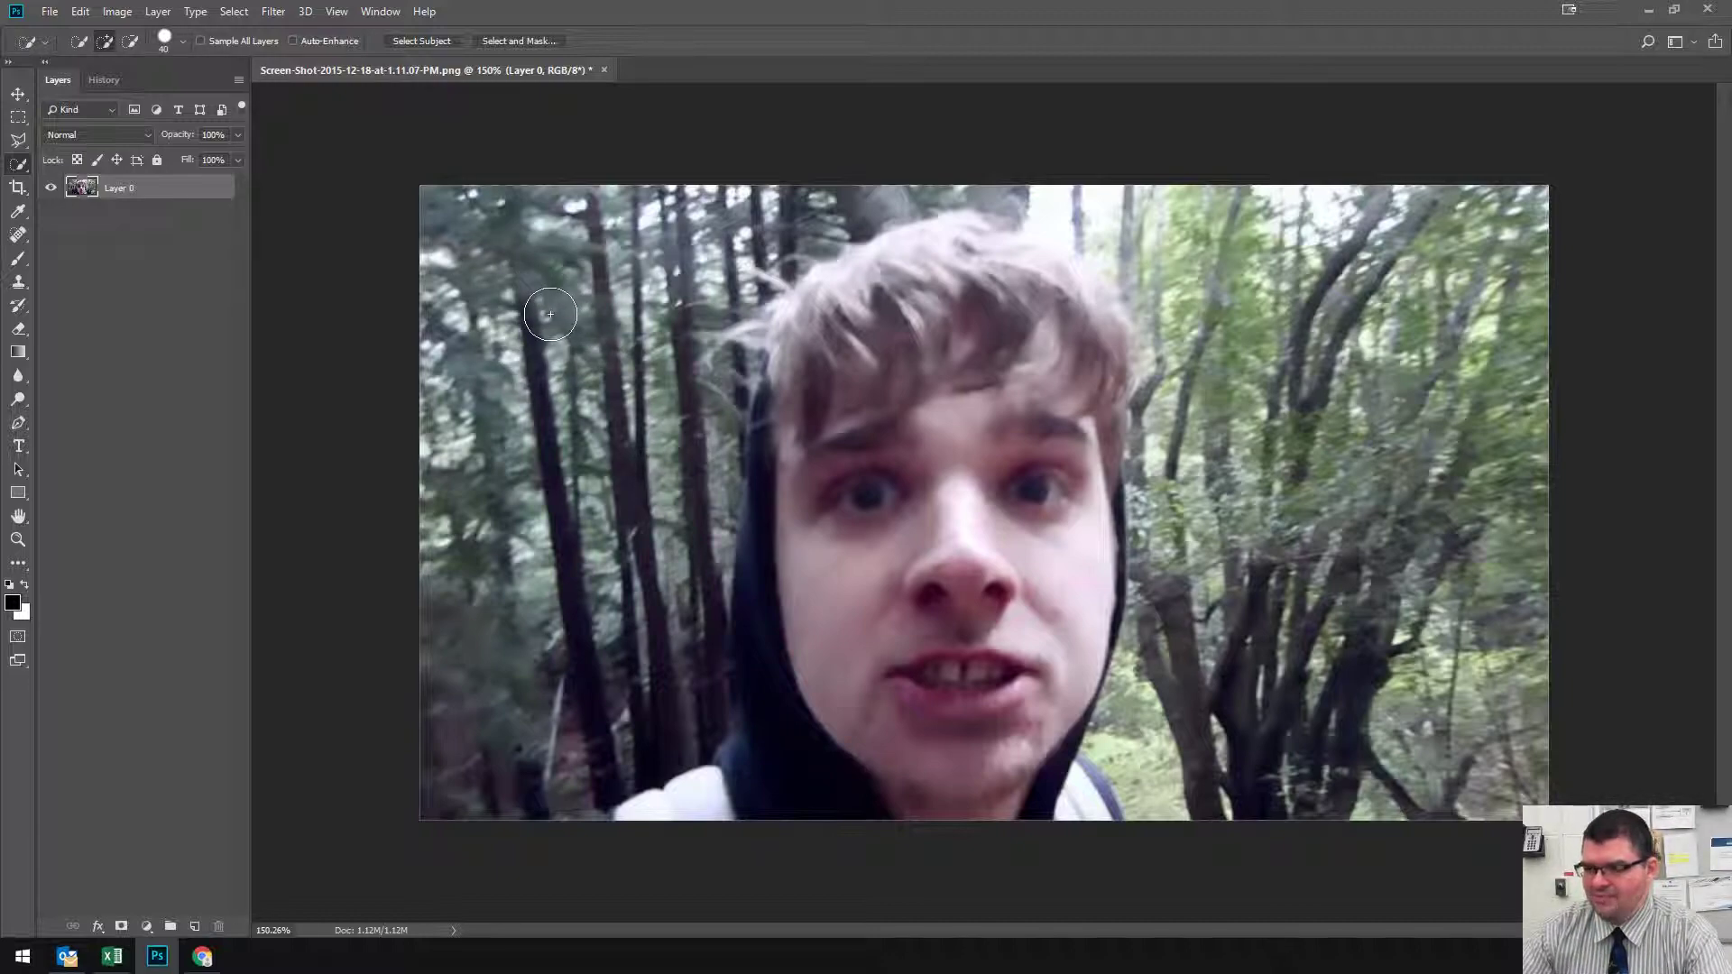
mouse_move(549, 314)
mouse_down()
mouse_move(506, 203)
mouse_move(450, 237)
mouse_move(423, 407)
mouse_move(440, 749)
mouse_move(601, 587)
mouse_move(741, 225)
mouse_move(800, 183)
mouse_move(980, 172)
mouse_move(1442, 284)
mouse_move(1496, 655)
mouse_move(1449, 749)
mouse_move(1295, 794)
mouse_move(1228, 755)
mouse_move(1210, 648)
mouse_move(1148, 711)
mouse_move(1147, 745)
mouse_move(1199, 772)
mouse_move(1365, 574)
mouse_move(1312, 437)
mouse_move(640, 483)
mouse_move(647, 656)
mouse_move(710, 565)
mouse_up()
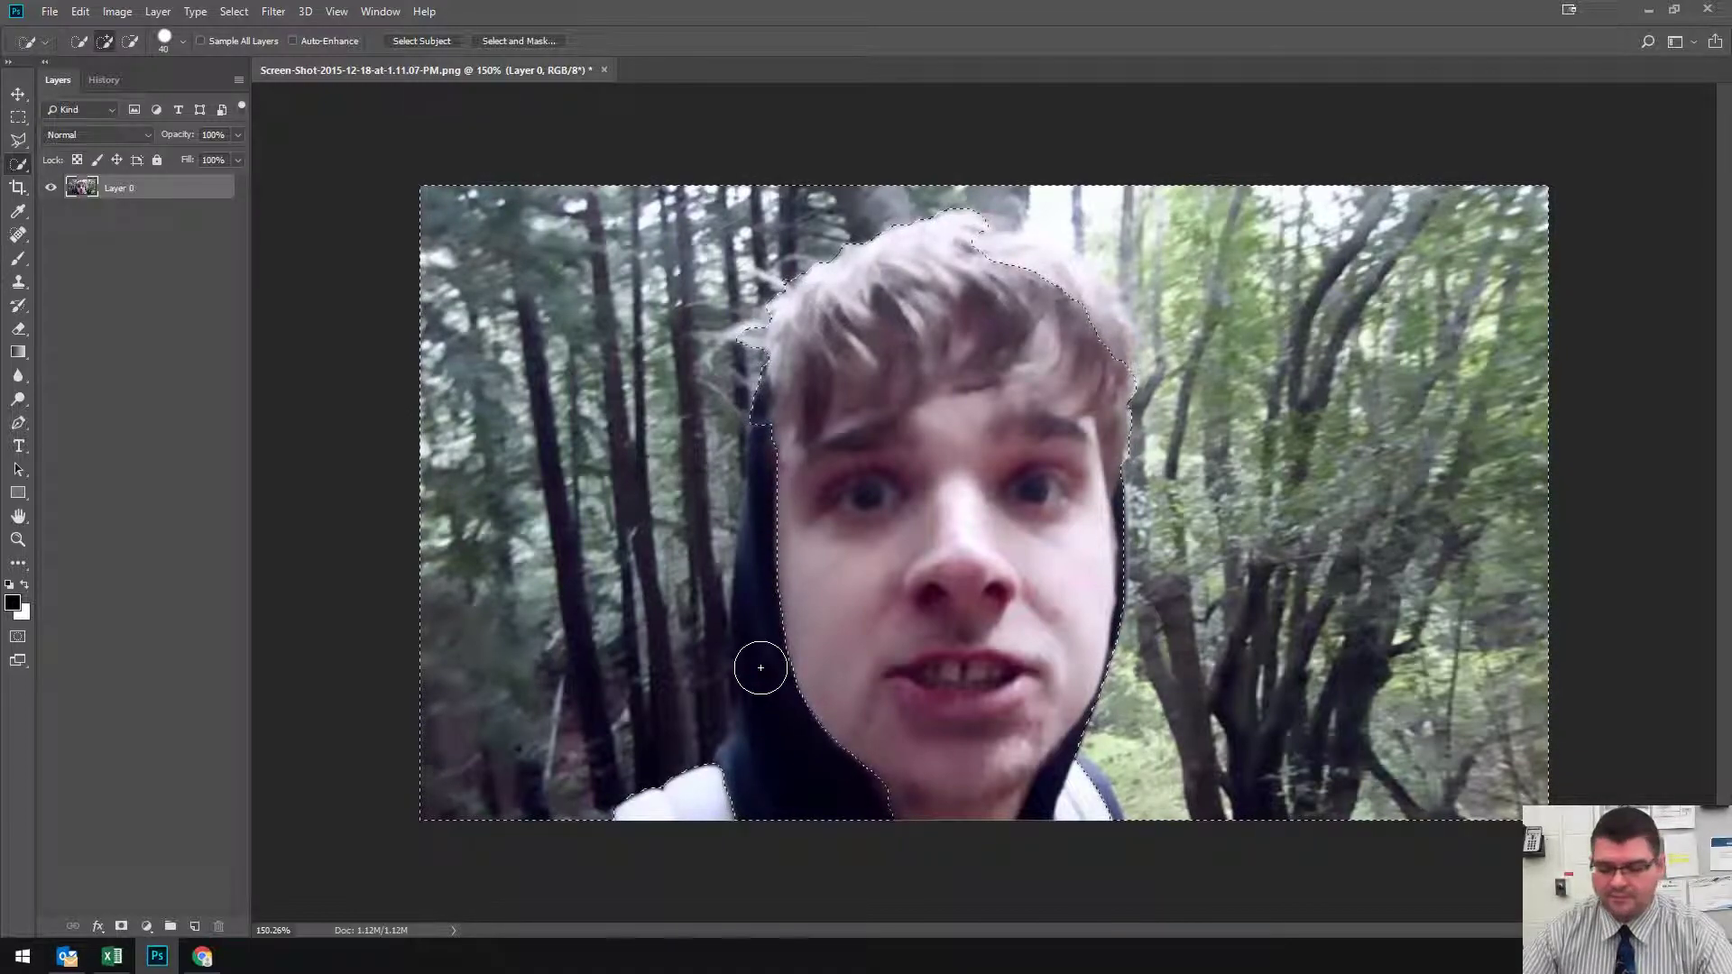
key(alt)
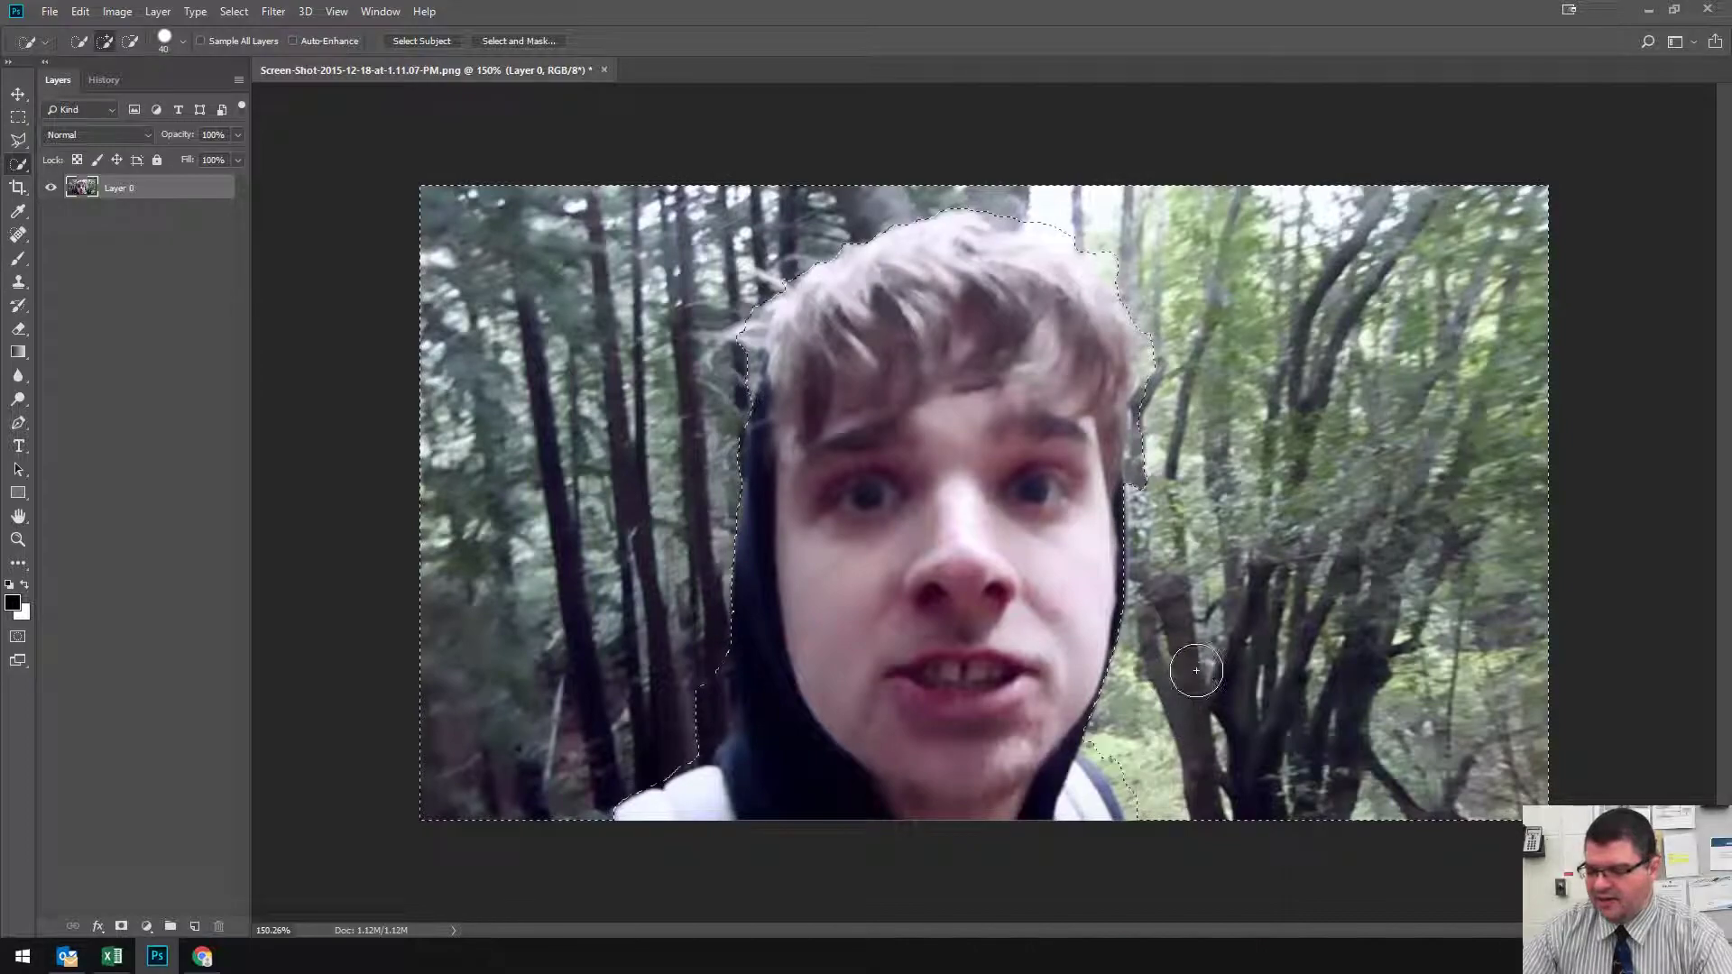
- Reduce the selection brush to 10 px and fit the selection to the shoulder edge on the photo's right side
scroll(1128, 839, up, 8)
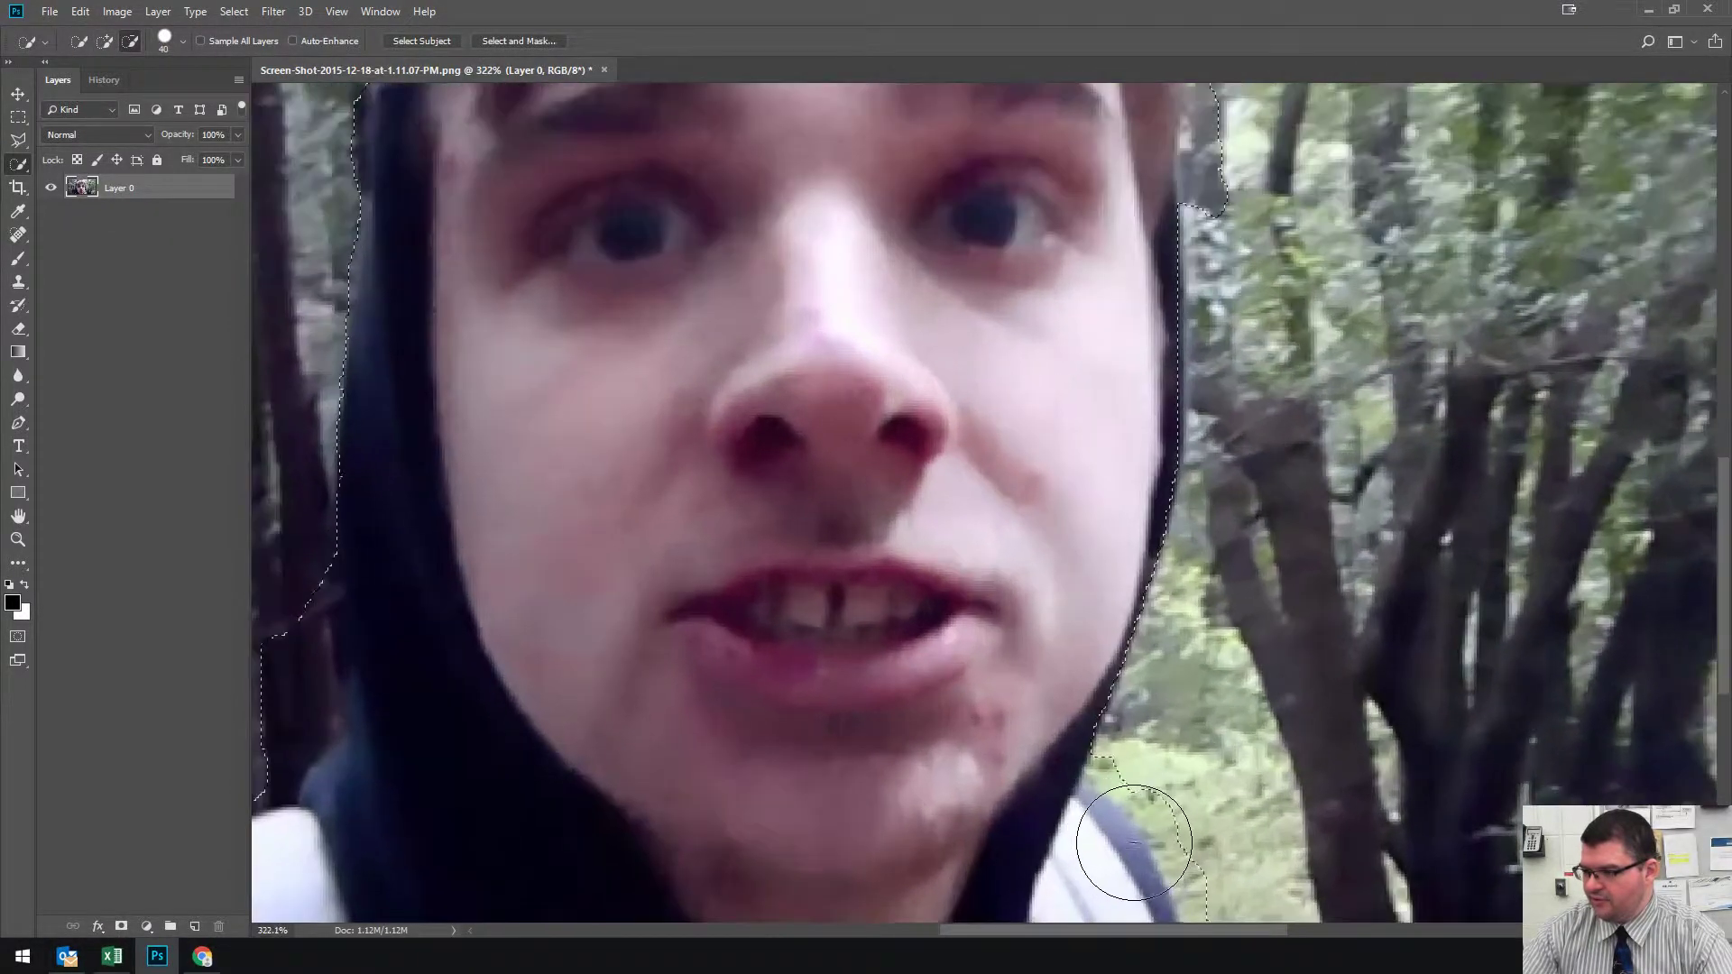
scroll(1131, 841, up, 2)
scroll(1163, 817, down, 3)
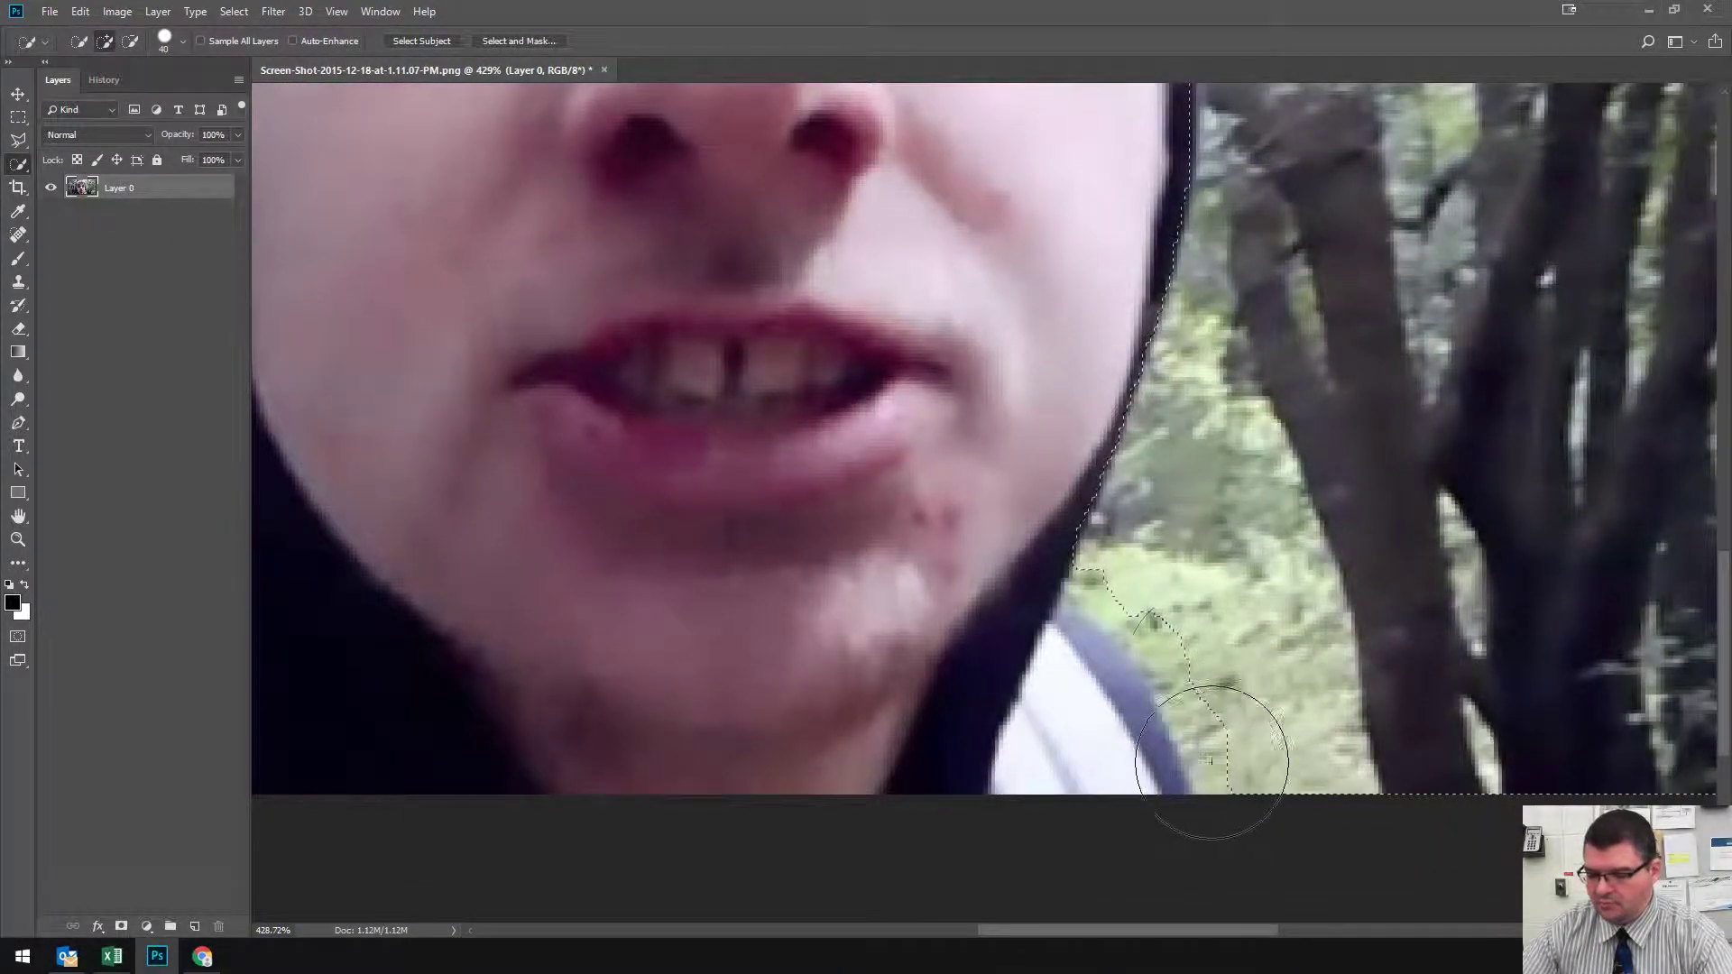
key(bracketleft)
key(bracketleft)
key(bracketleft)
key(bracketleft)
key(bracketleft)
key(bracketleft)
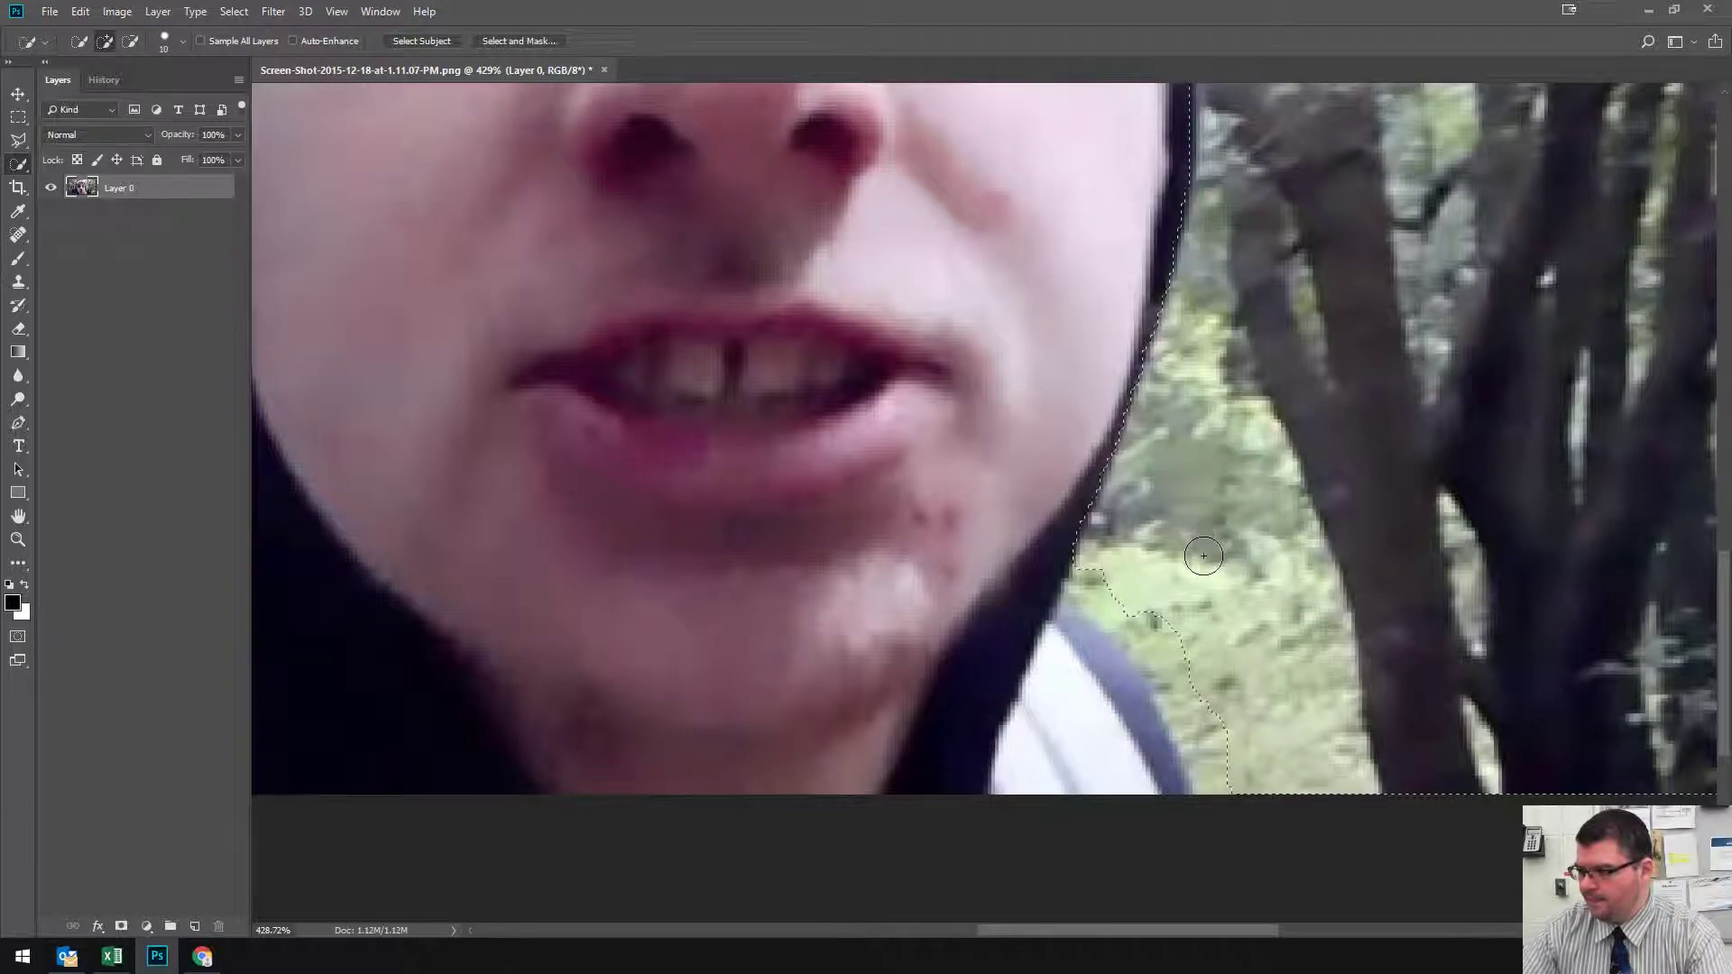
mouse_move(1105, 575)
mouse_down()
mouse_move(1091, 580)
mouse_move(1126, 621)
mouse_up()
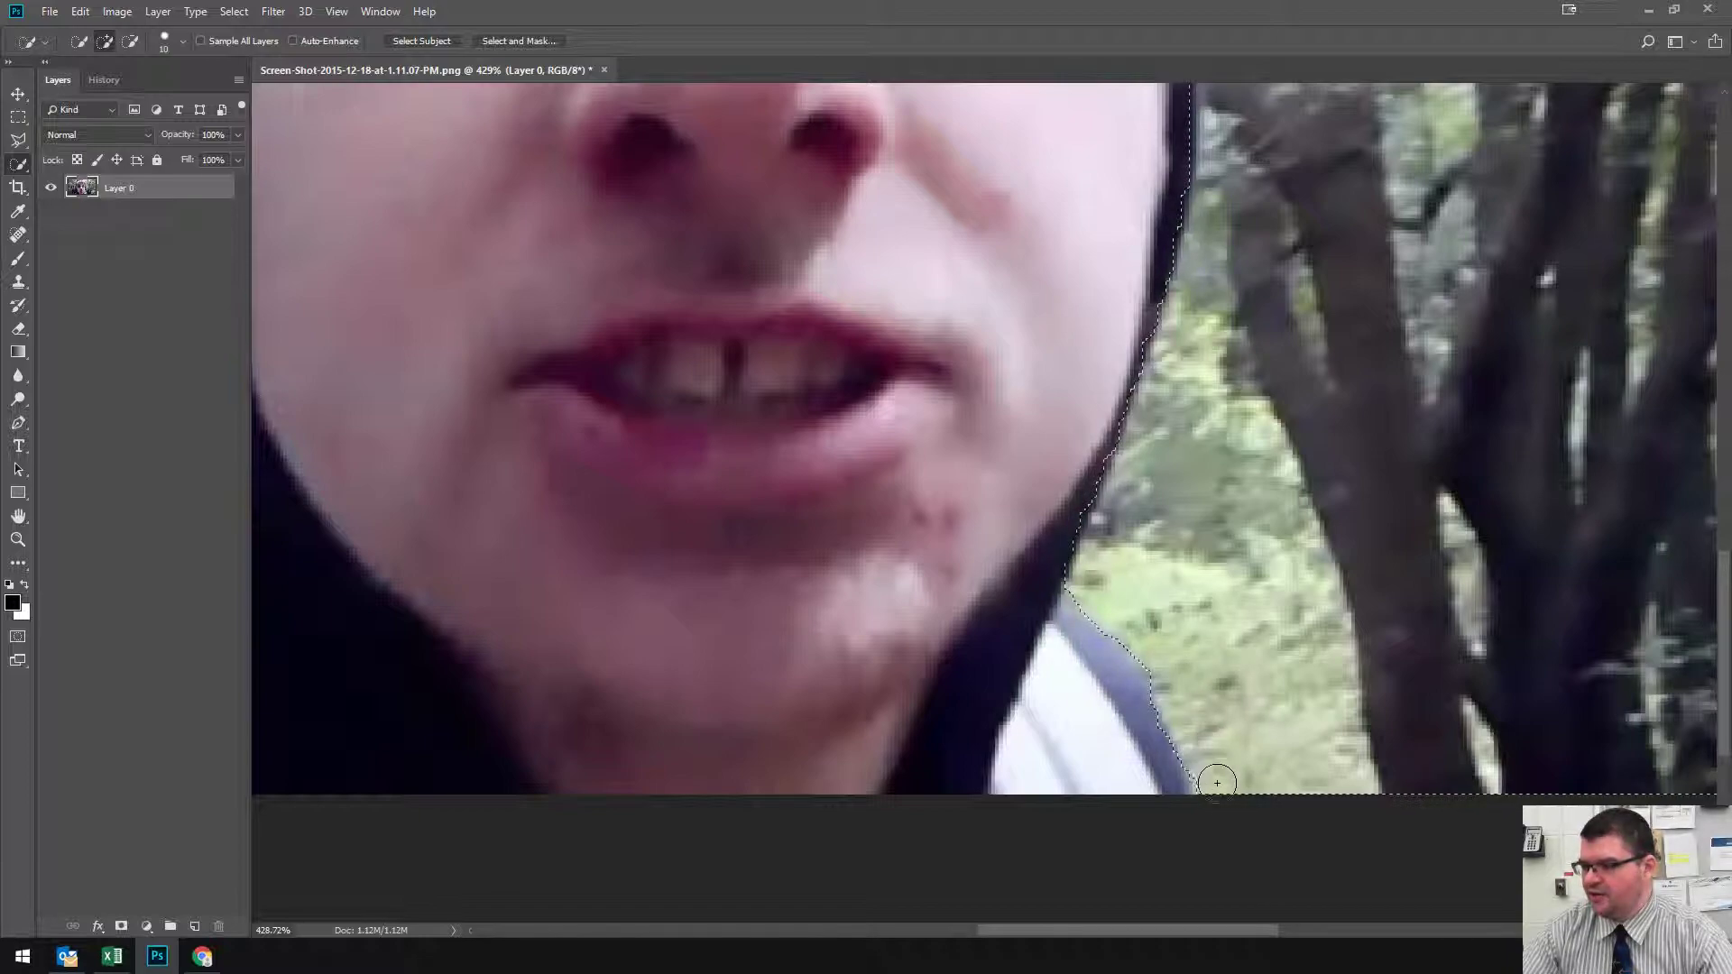
key(alt)
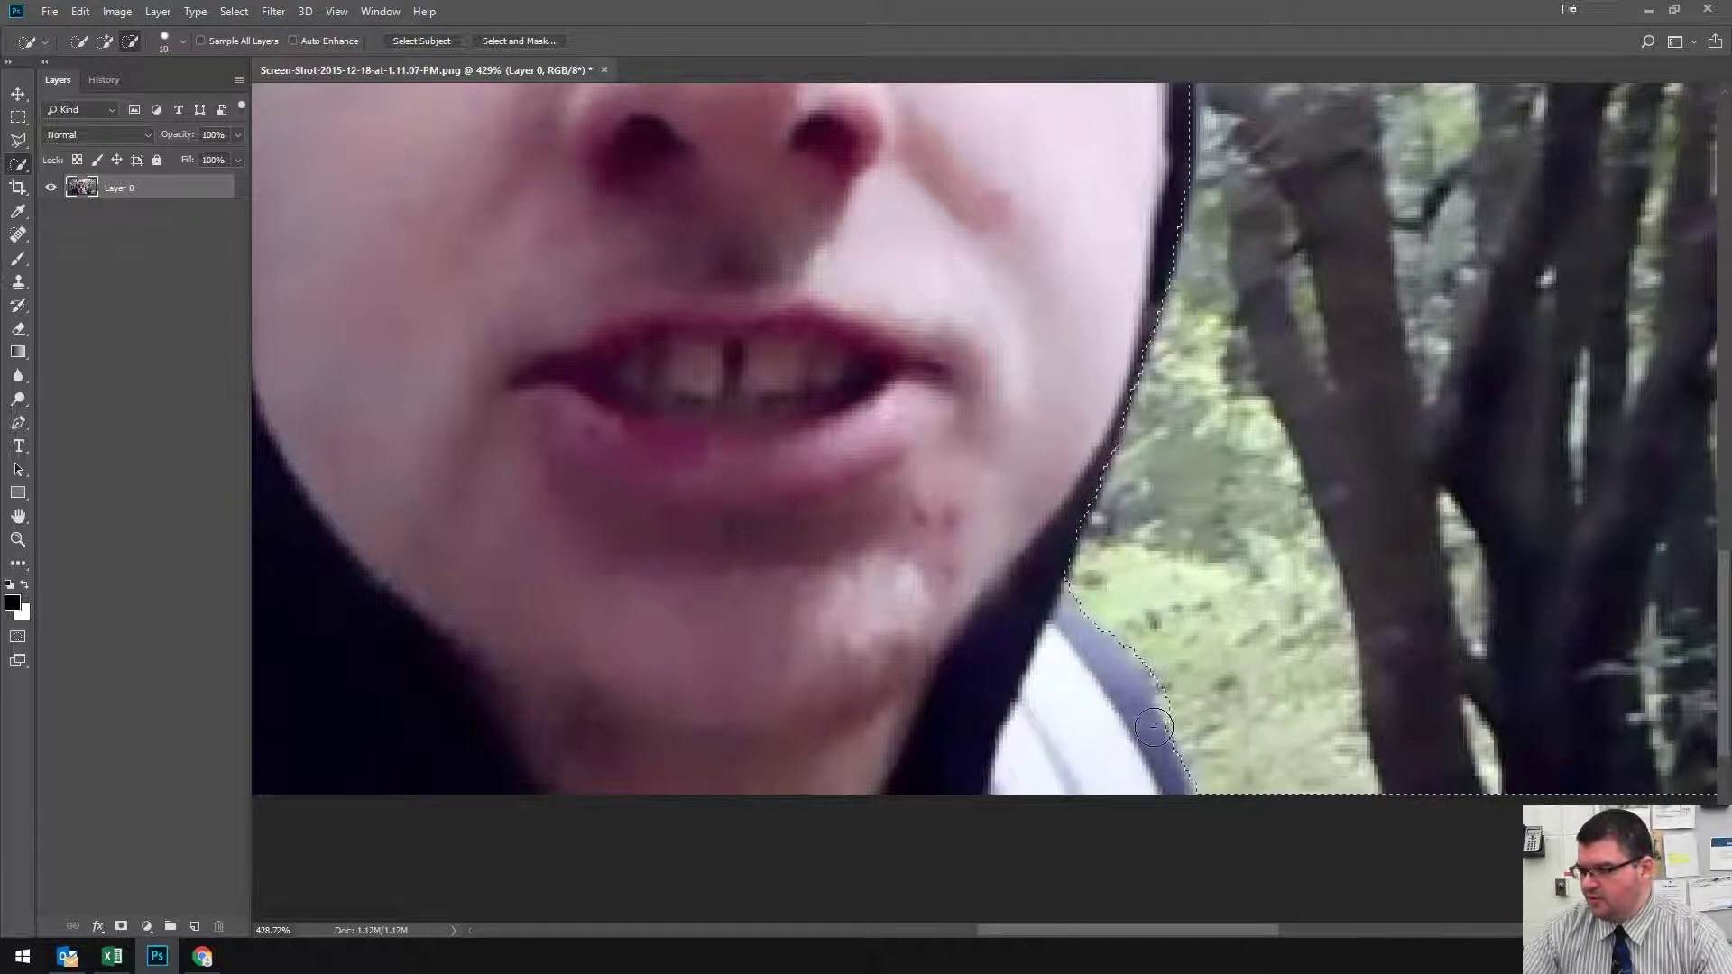
alt+click(1200, 792)
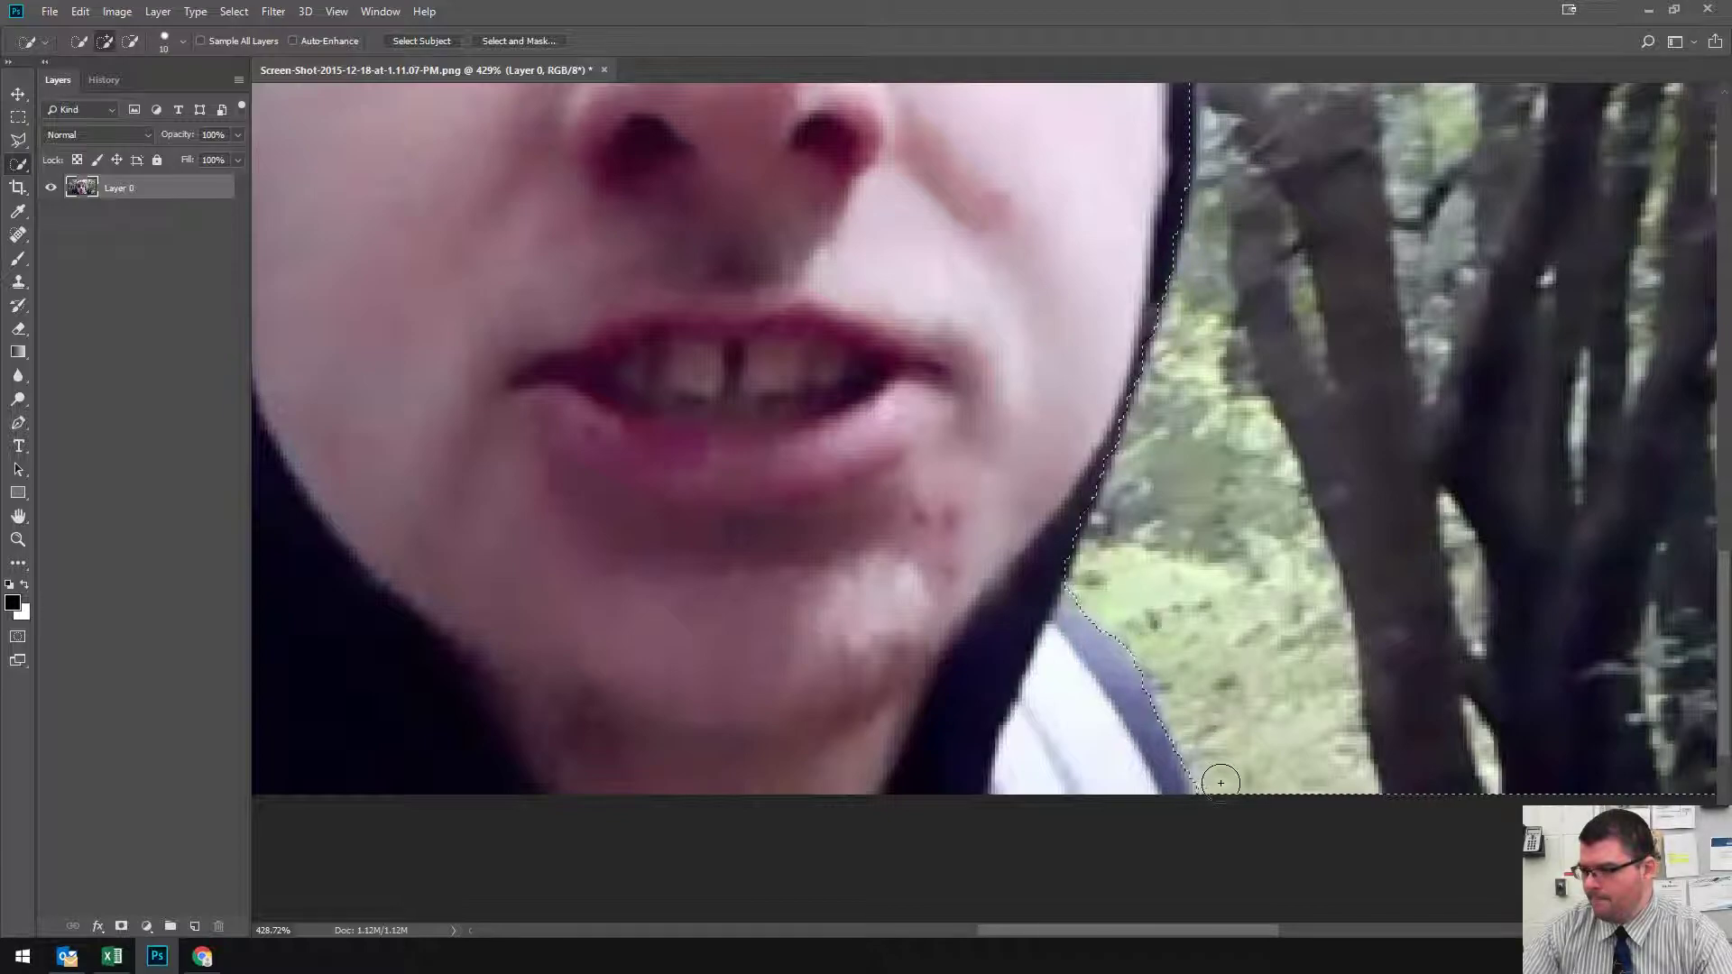
- Refine the selection along the hood edge and the side hair on the photo's right side
scroll(1258, 547, up, 5)
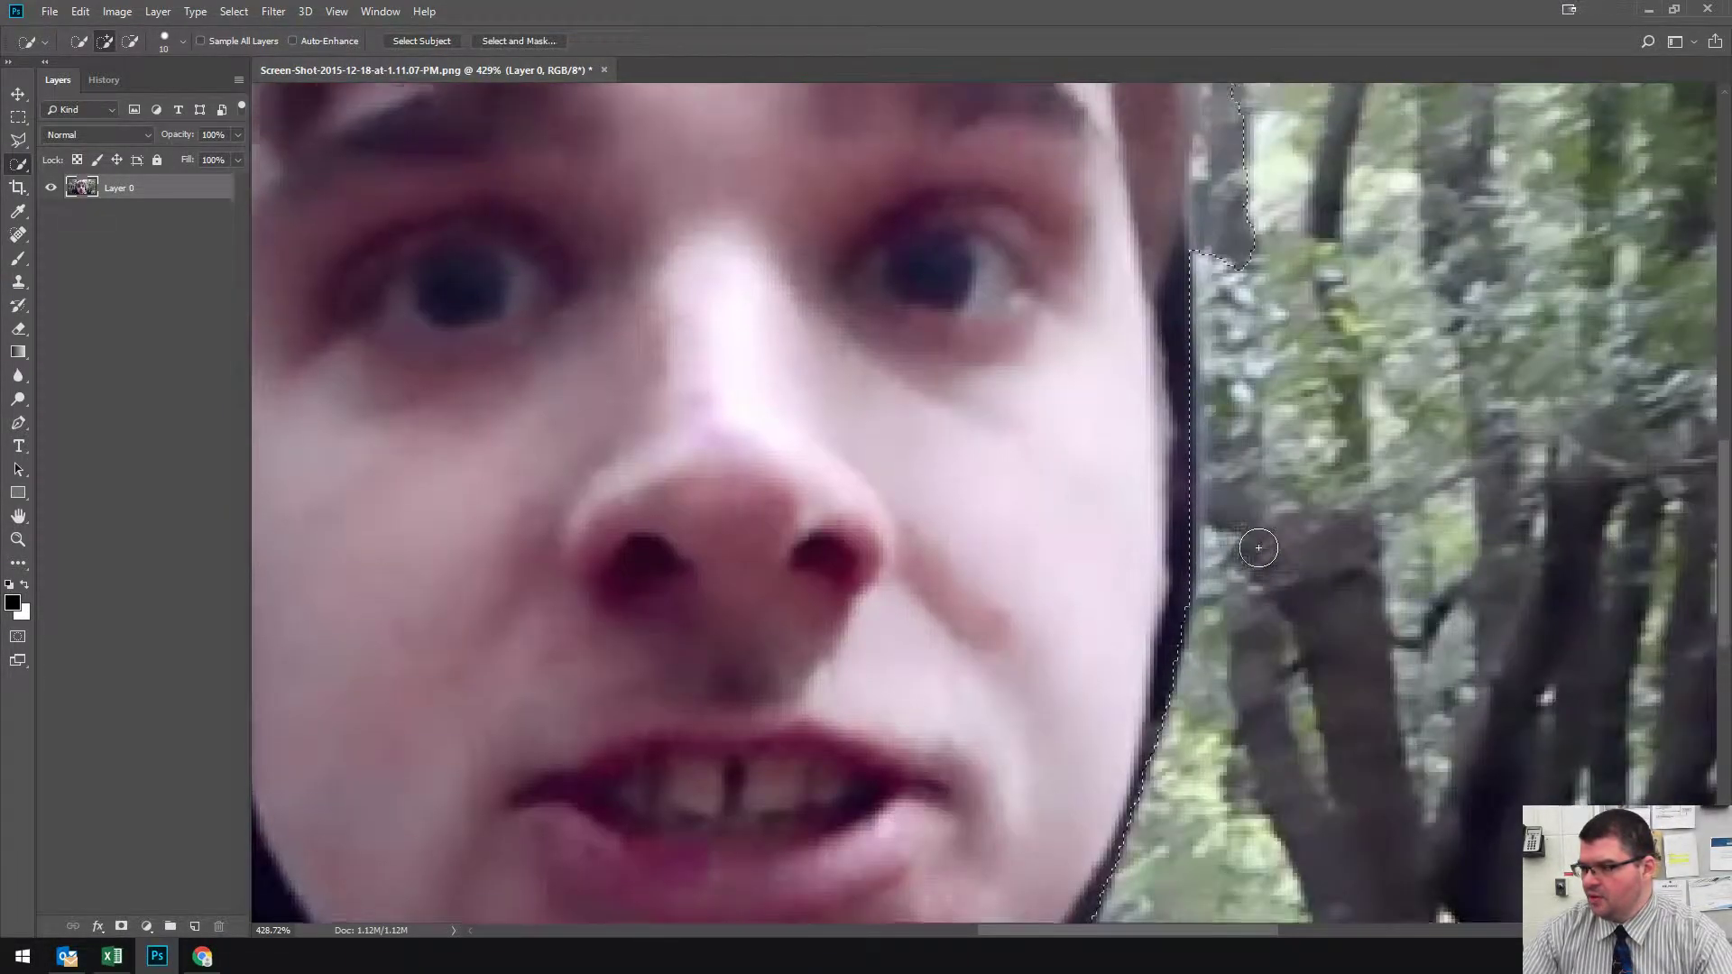
scroll(1259, 547, up, 1)
key(alt)
drag(1176, 337, 1176, 582)
mouse_move(1227, 515)
mouse_down()
mouse_move(1233, 338)
mouse_move(1215, 361)
mouse_move(1231, 352)
mouse_up()
scroll(1224, 576, up, 4)
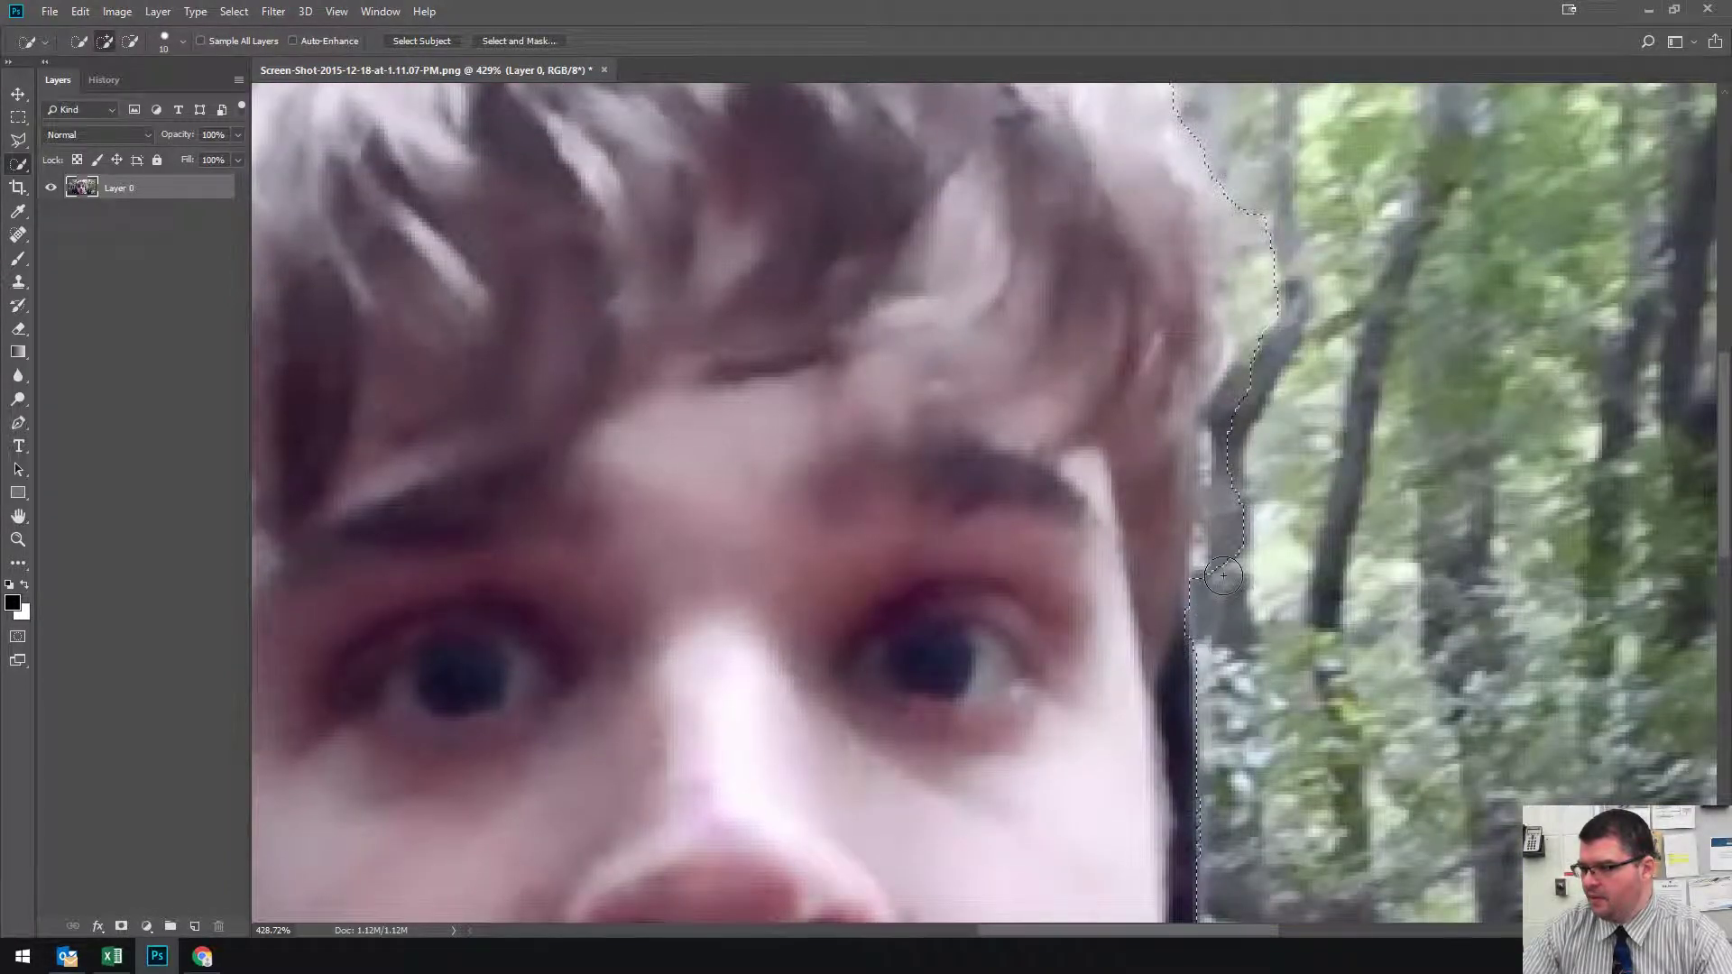
drag(1223, 575, 1222, 434)
- Extend the forest selection tightly around the hair's outer curve, from the photo's right side up to the crown
scroll(1271, 551, up, 2)
scroll(1272, 550, up, 1)
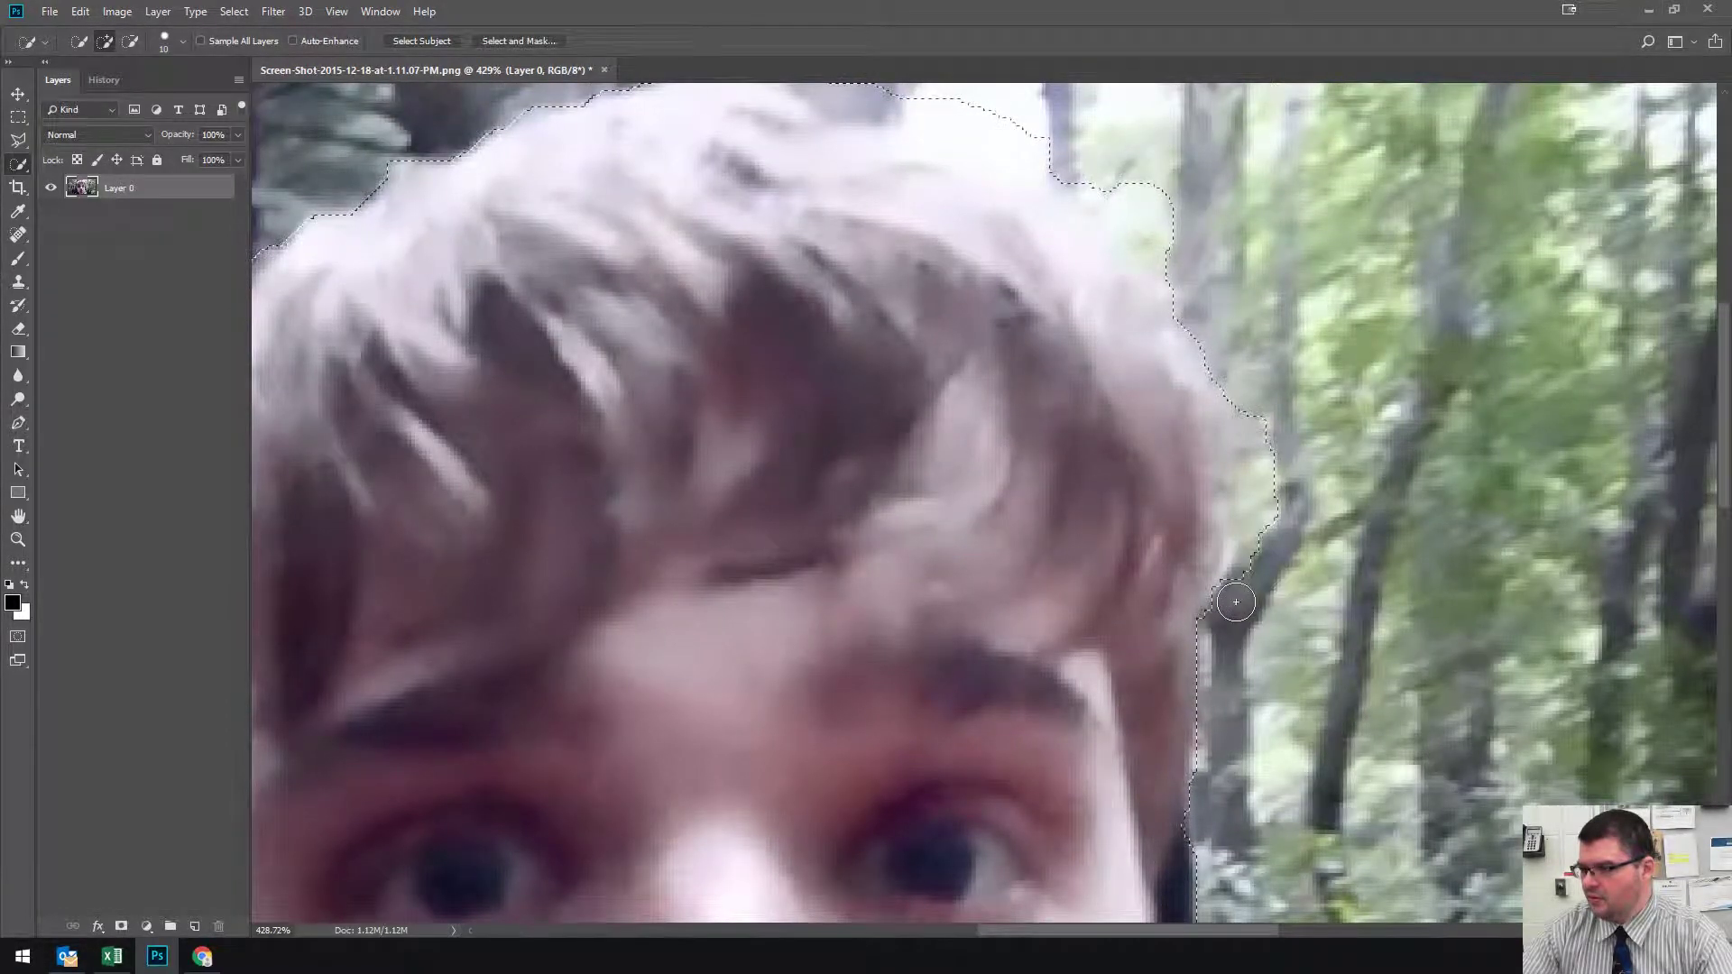
mouse_move(1263, 518)
mouse_down()
mouse_move(1254, 385)
mouse_move(1260, 538)
mouse_up()
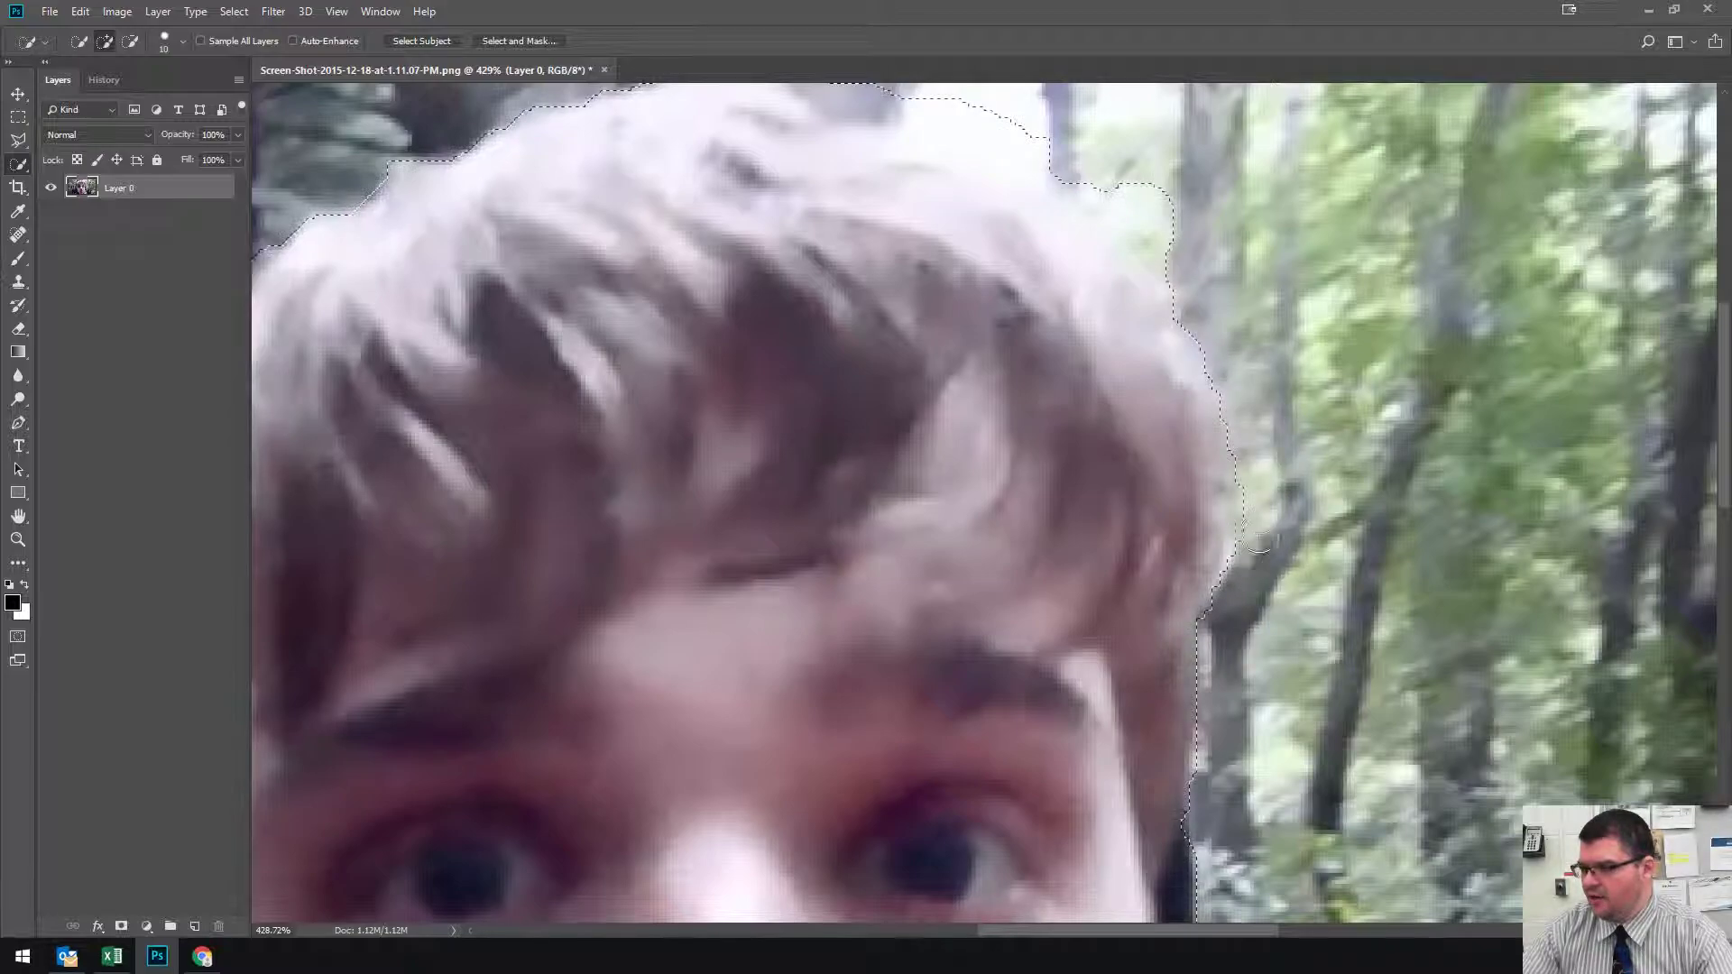
scroll(1260, 472, up, 3)
mouse_move(1248, 475)
mouse_down()
mouse_move(1222, 503)
mouse_move(1120, 422)
mouse_move(1185, 501)
mouse_move(1059, 379)
mouse_move(822, 317)
mouse_move(1052, 397)
mouse_move(1103, 436)
mouse_move(954, 357)
mouse_up()
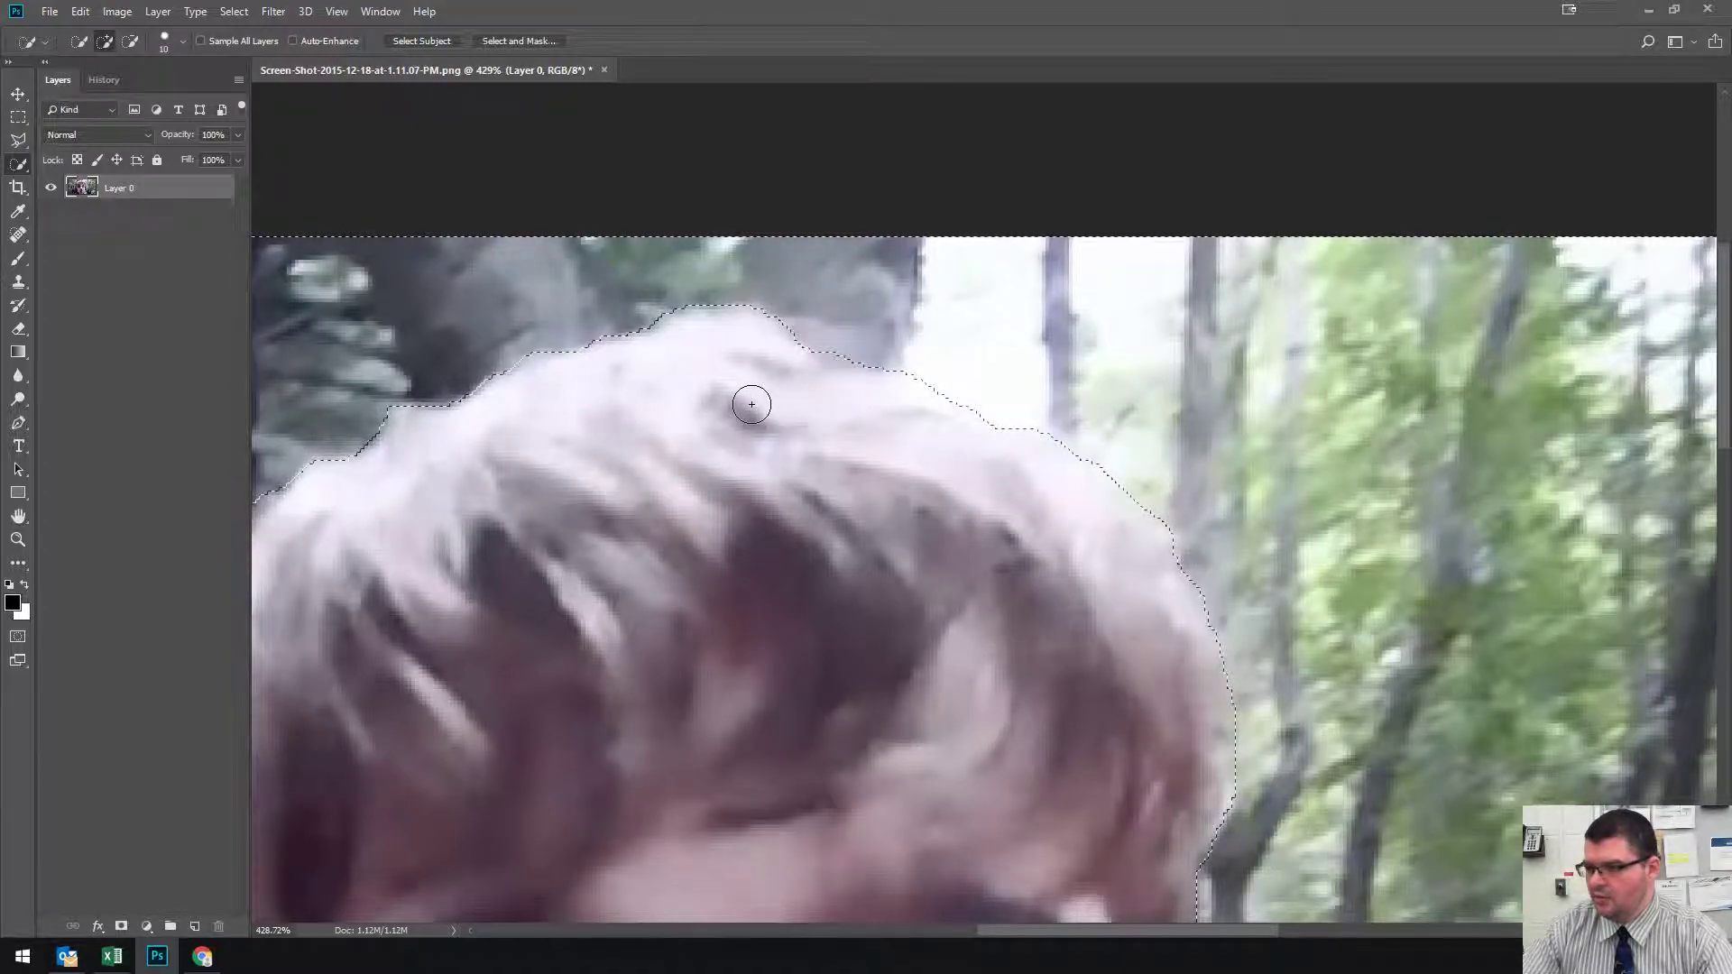
- Refine the selection around the hair on the photo's left side, keeping the protruding tuft out of the selected background
scroll(658, 440, left, 2)
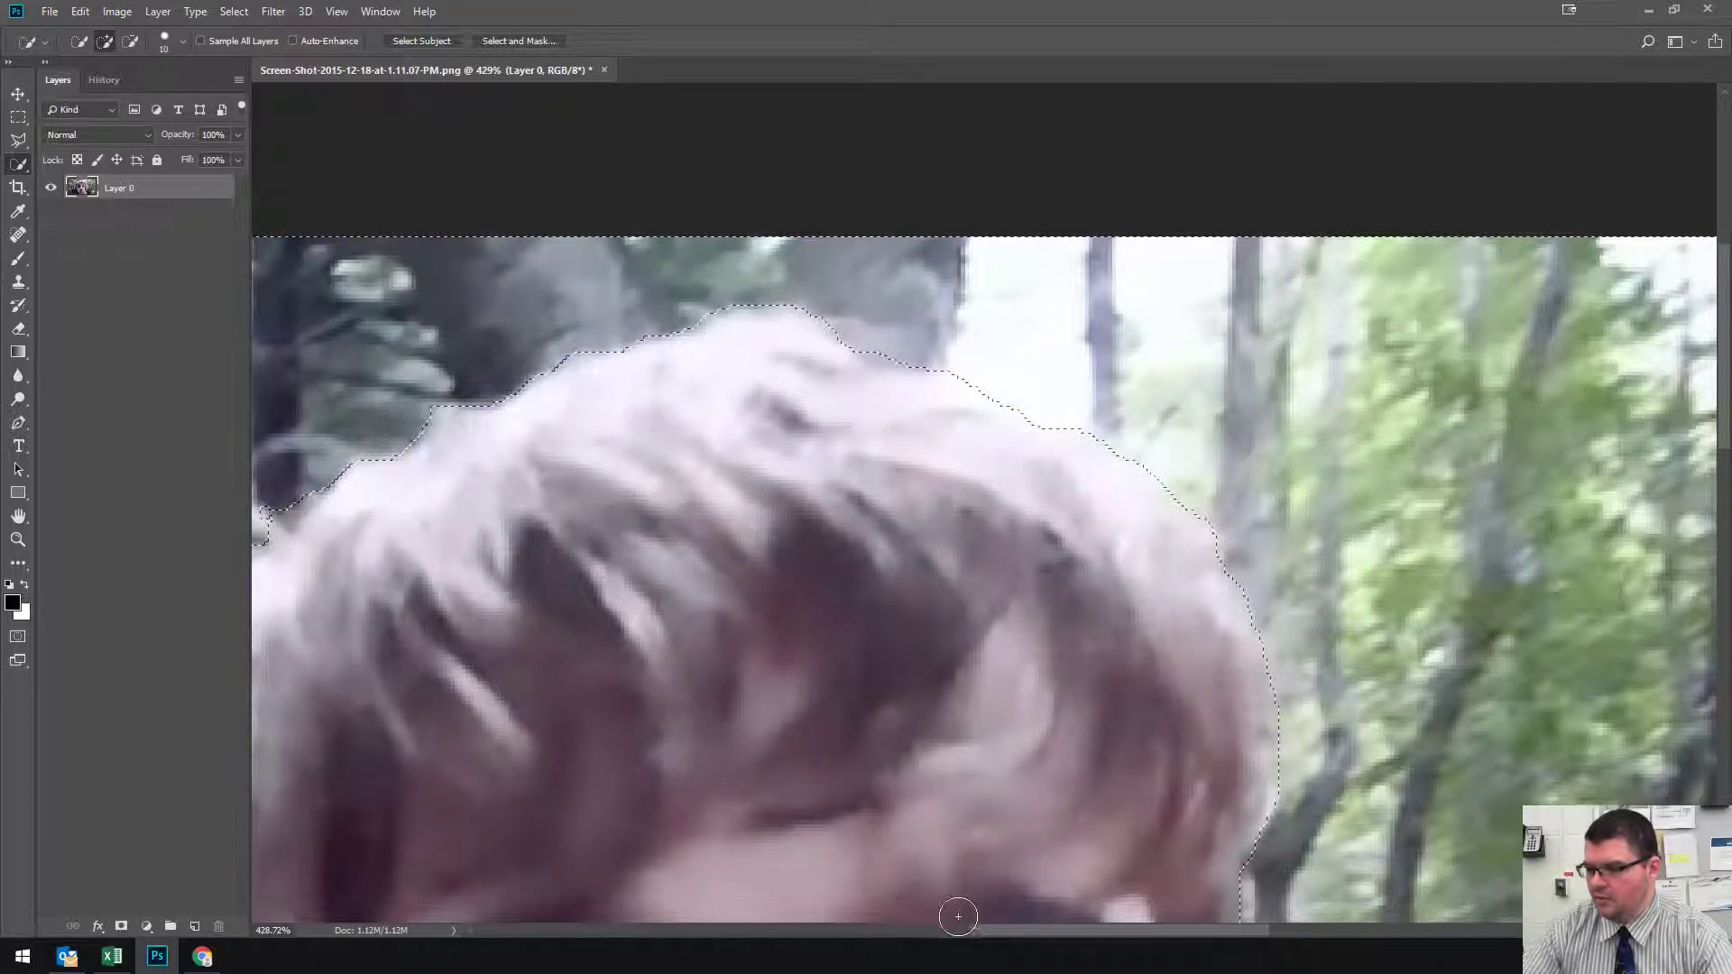
drag(983, 924, 855, 920)
scroll(748, 651, down, 2)
scroll(748, 651, down, 1)
mouse_move(709, 643)
mouse_down()
mouse_move(776, 600)
mouse_move(756, 713)
mouse_up()
scroll(733, 695, down, 1)
mouse_move(739, 472)
alt+mouse_down()
mouse_move(666, 493)
mouse_move(641, 473)
mouse_move(719, 433)
alt+mouse_up()
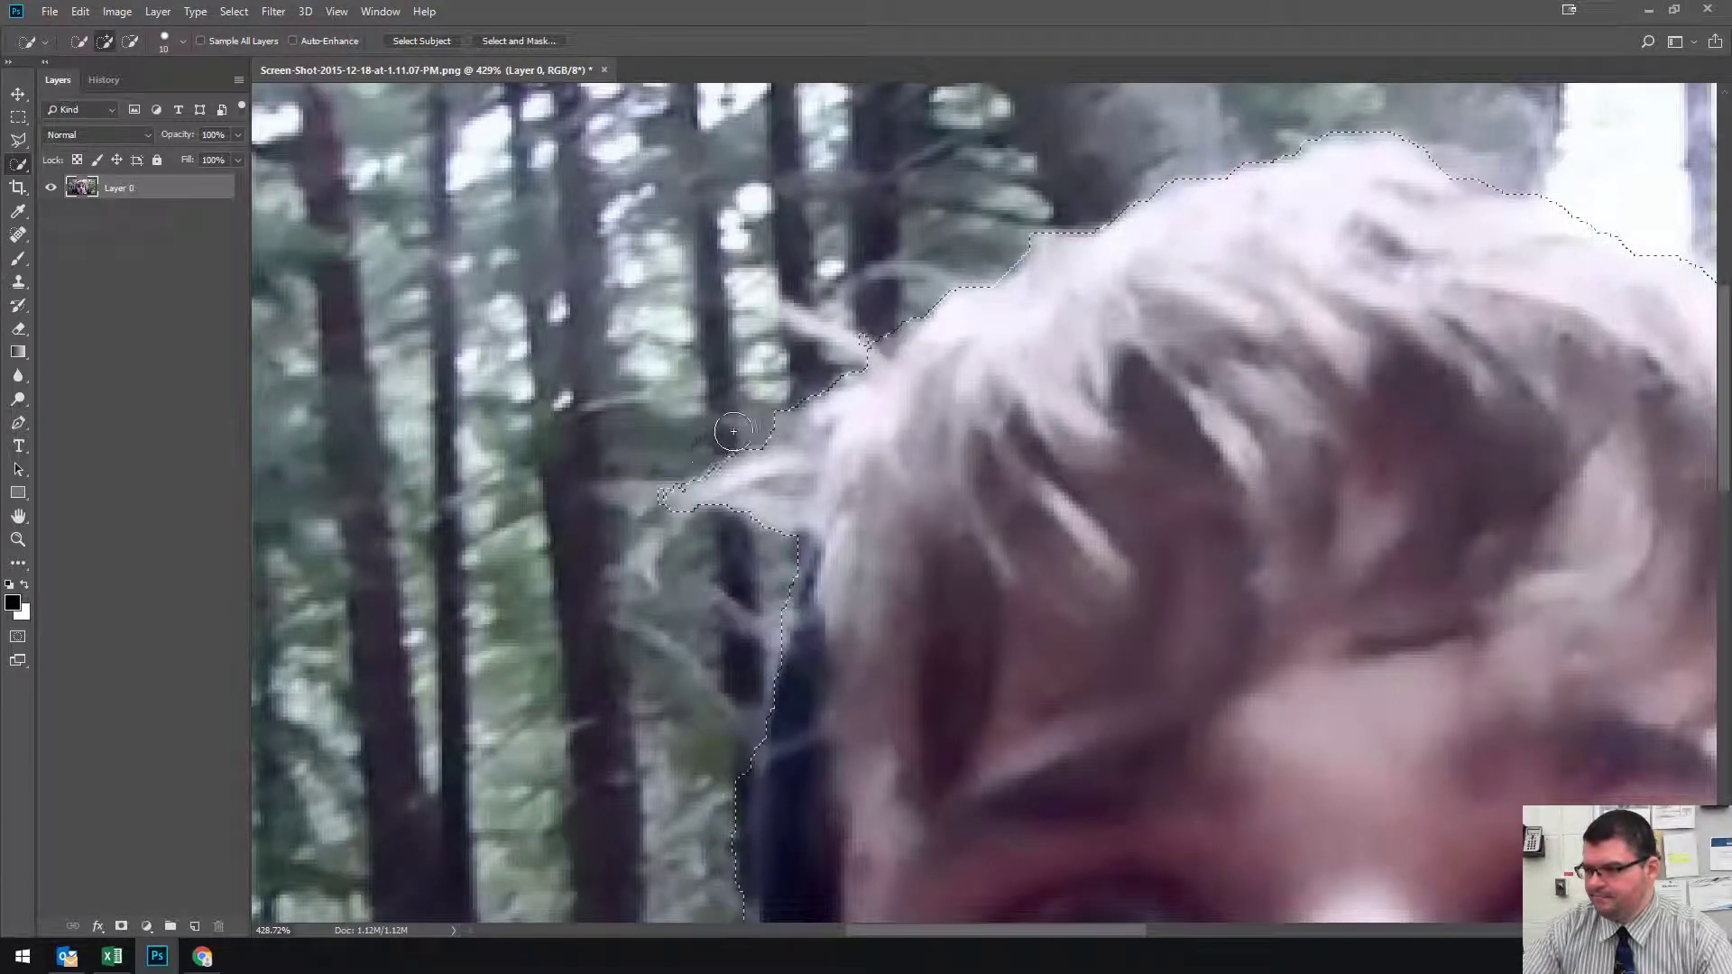
- Fit the selection to the hood and white shoulder edge on the photo's left side, finishing with the whole image in view
scroll(713, 622, down, 1)
scroll(714, 623, down, 15)
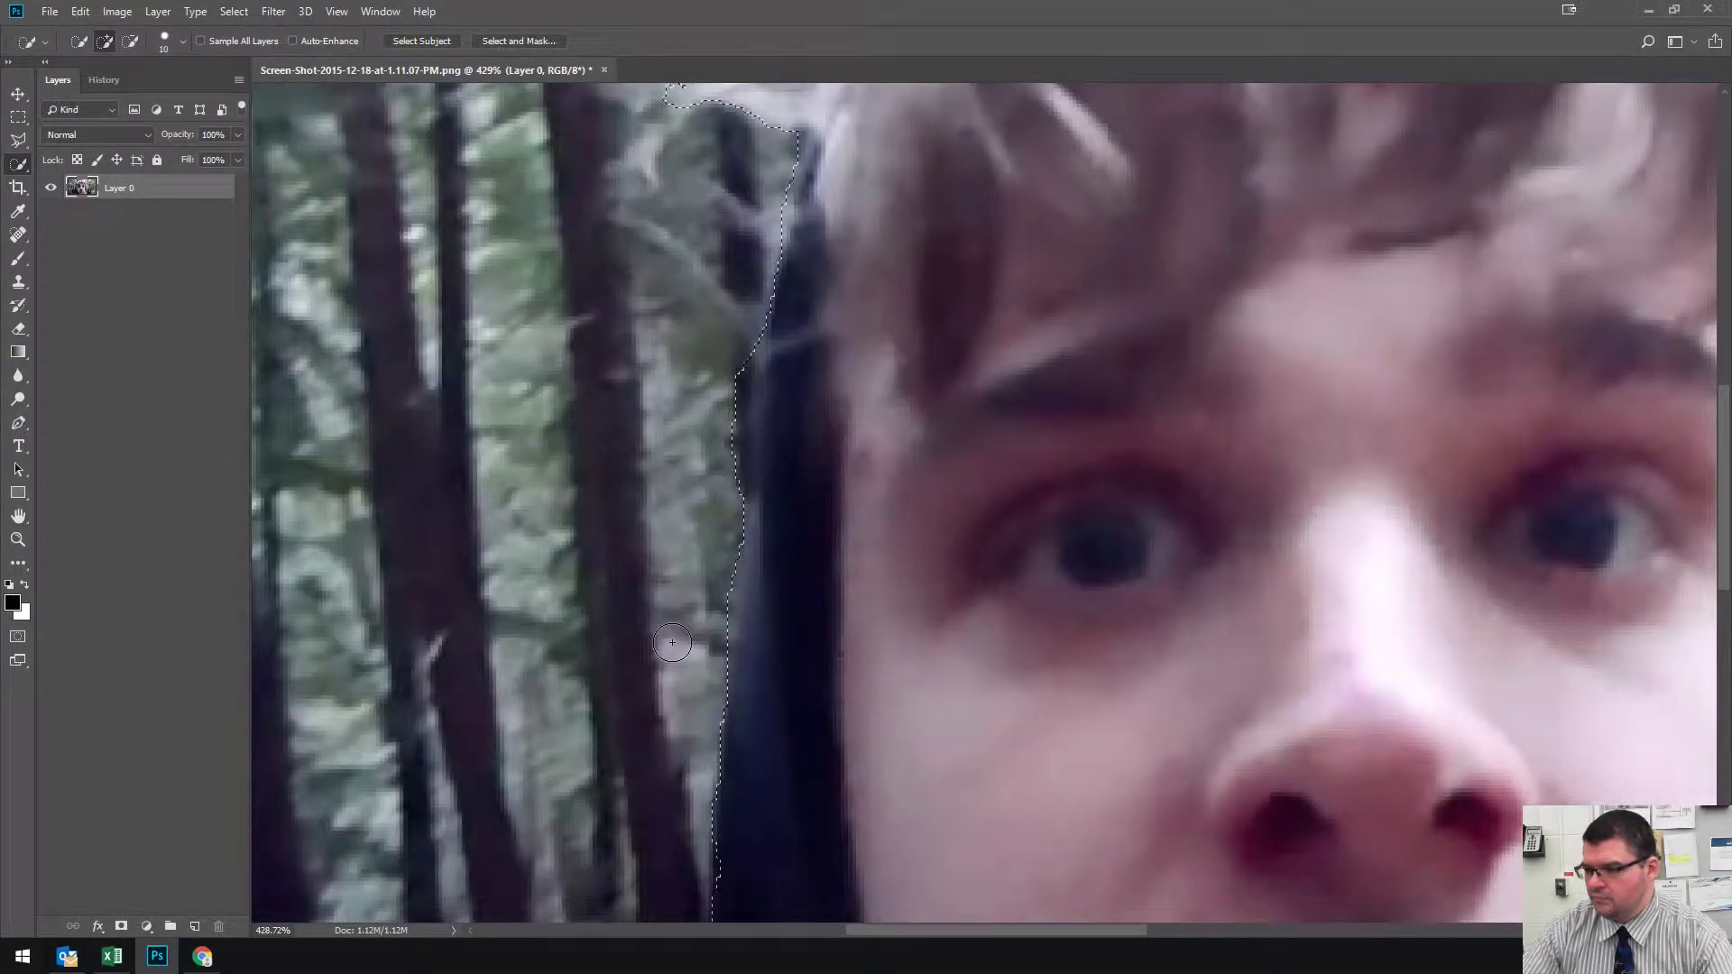
scroll(663, 657, down, 8)
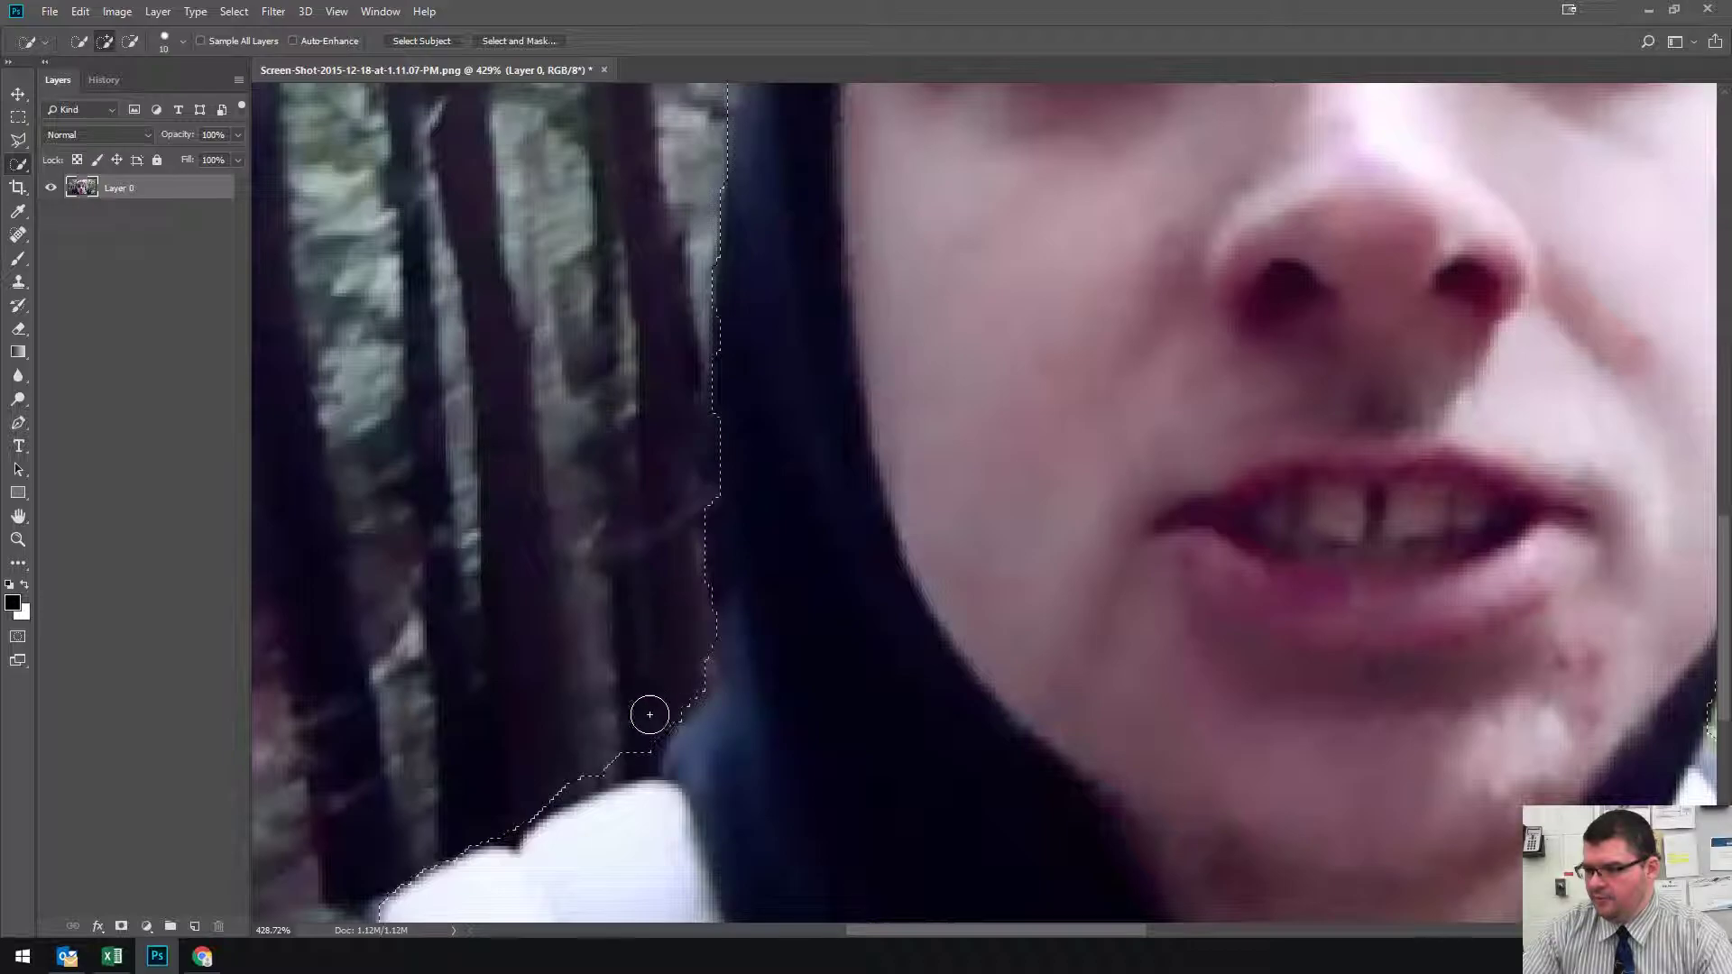
scroll(494, 812, down, 4)
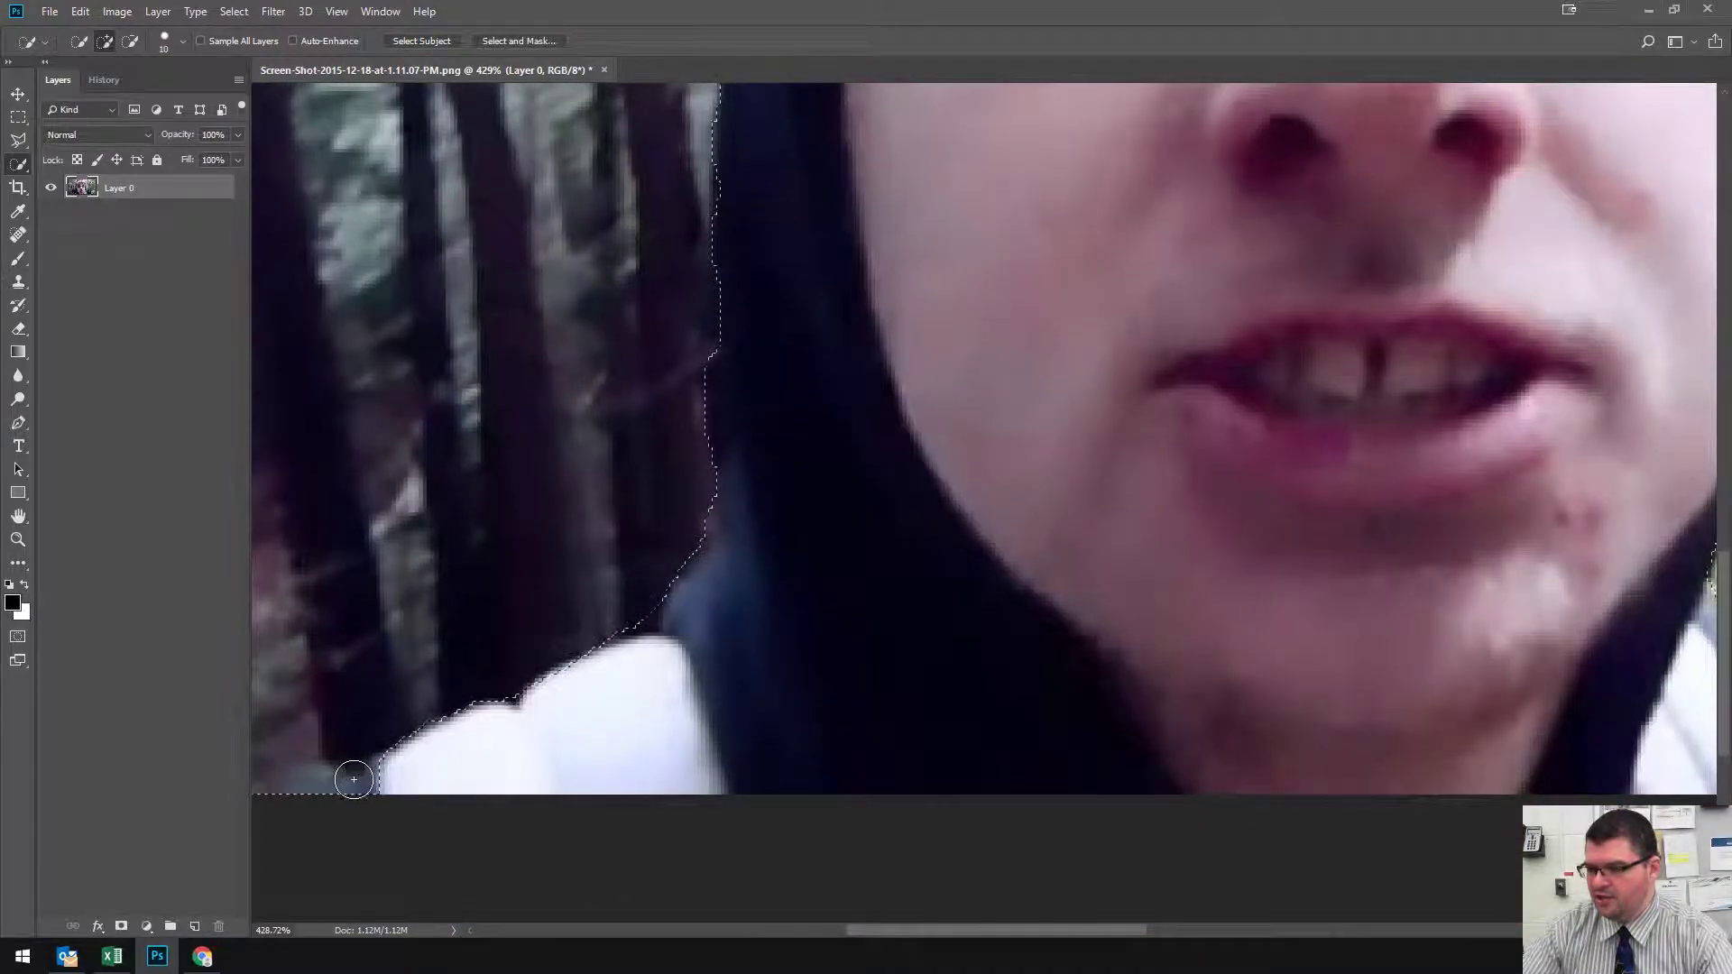
scroll(746, 722, up, 4)
key(ctrl+0)
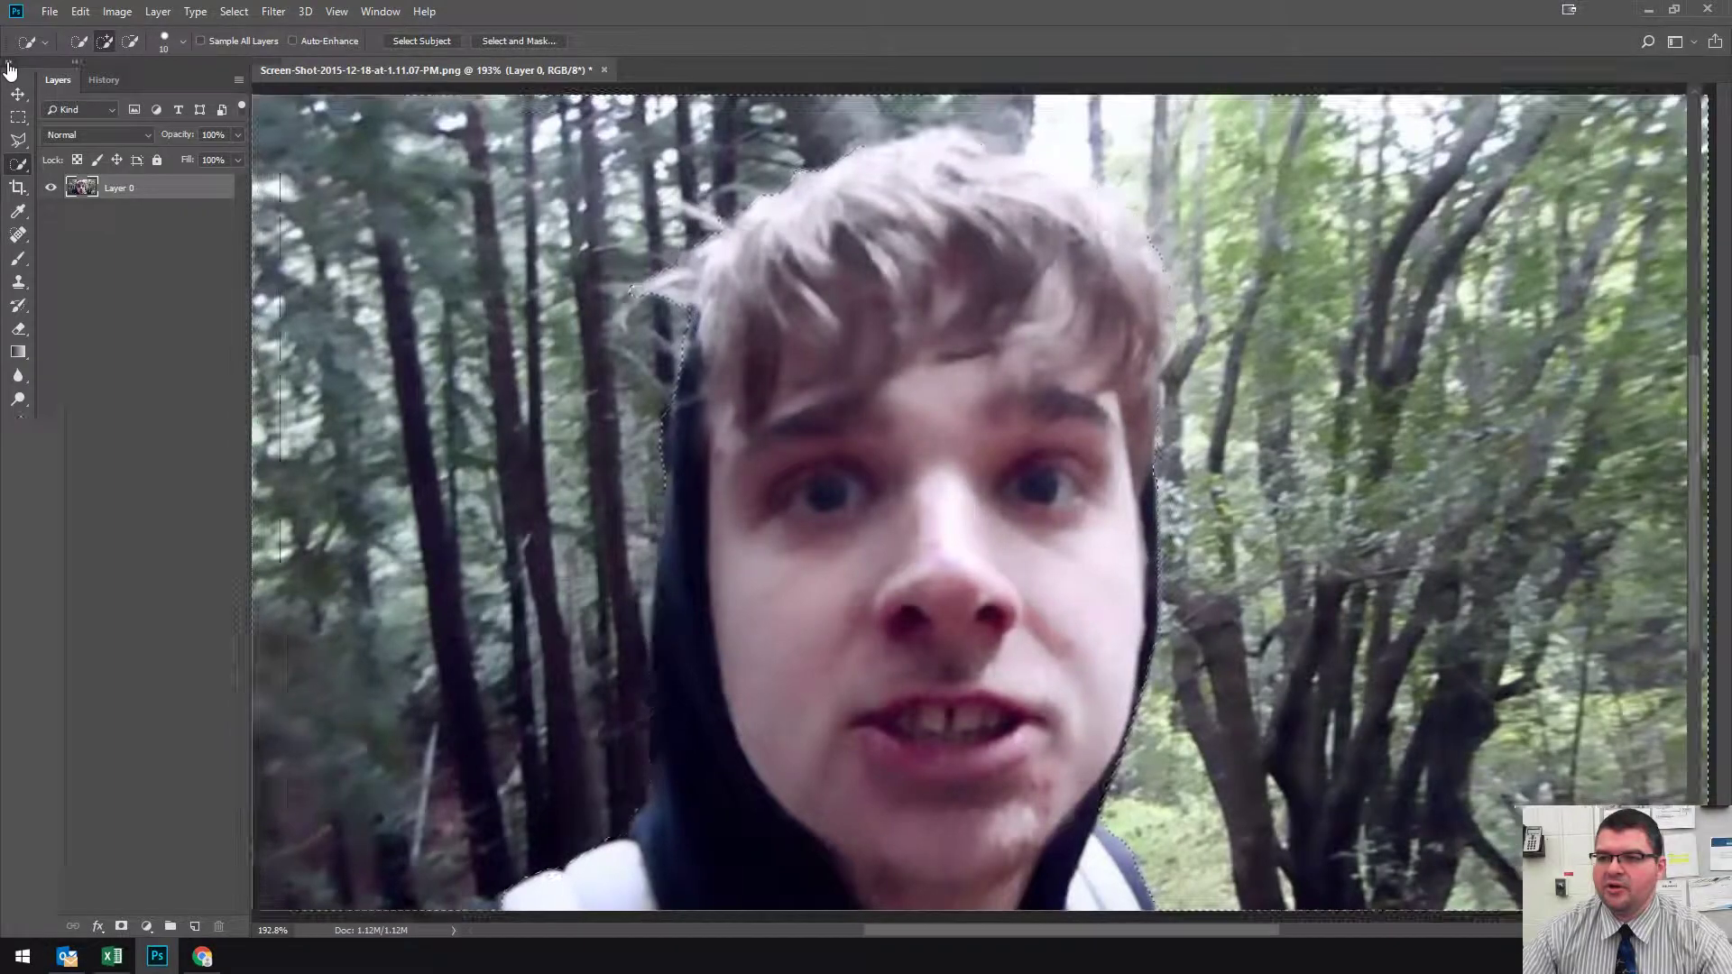
- Display the selection as a Quick Mask and activate the Brush tool
click(9, 63)
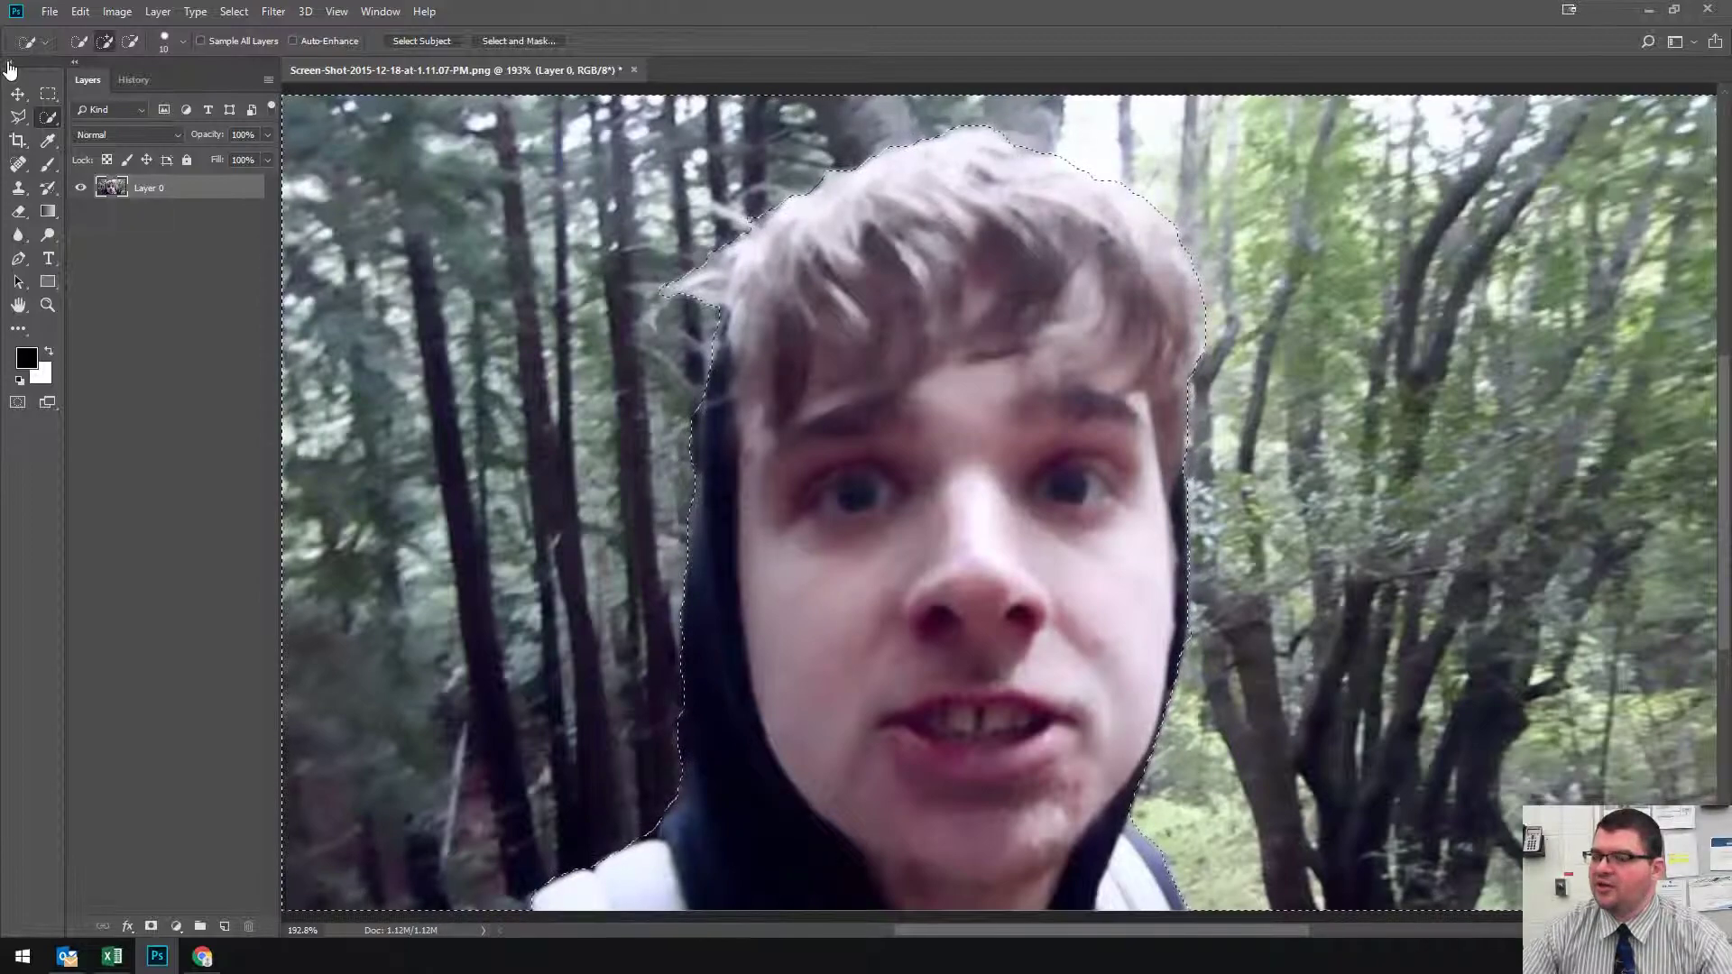
click(9, 65)
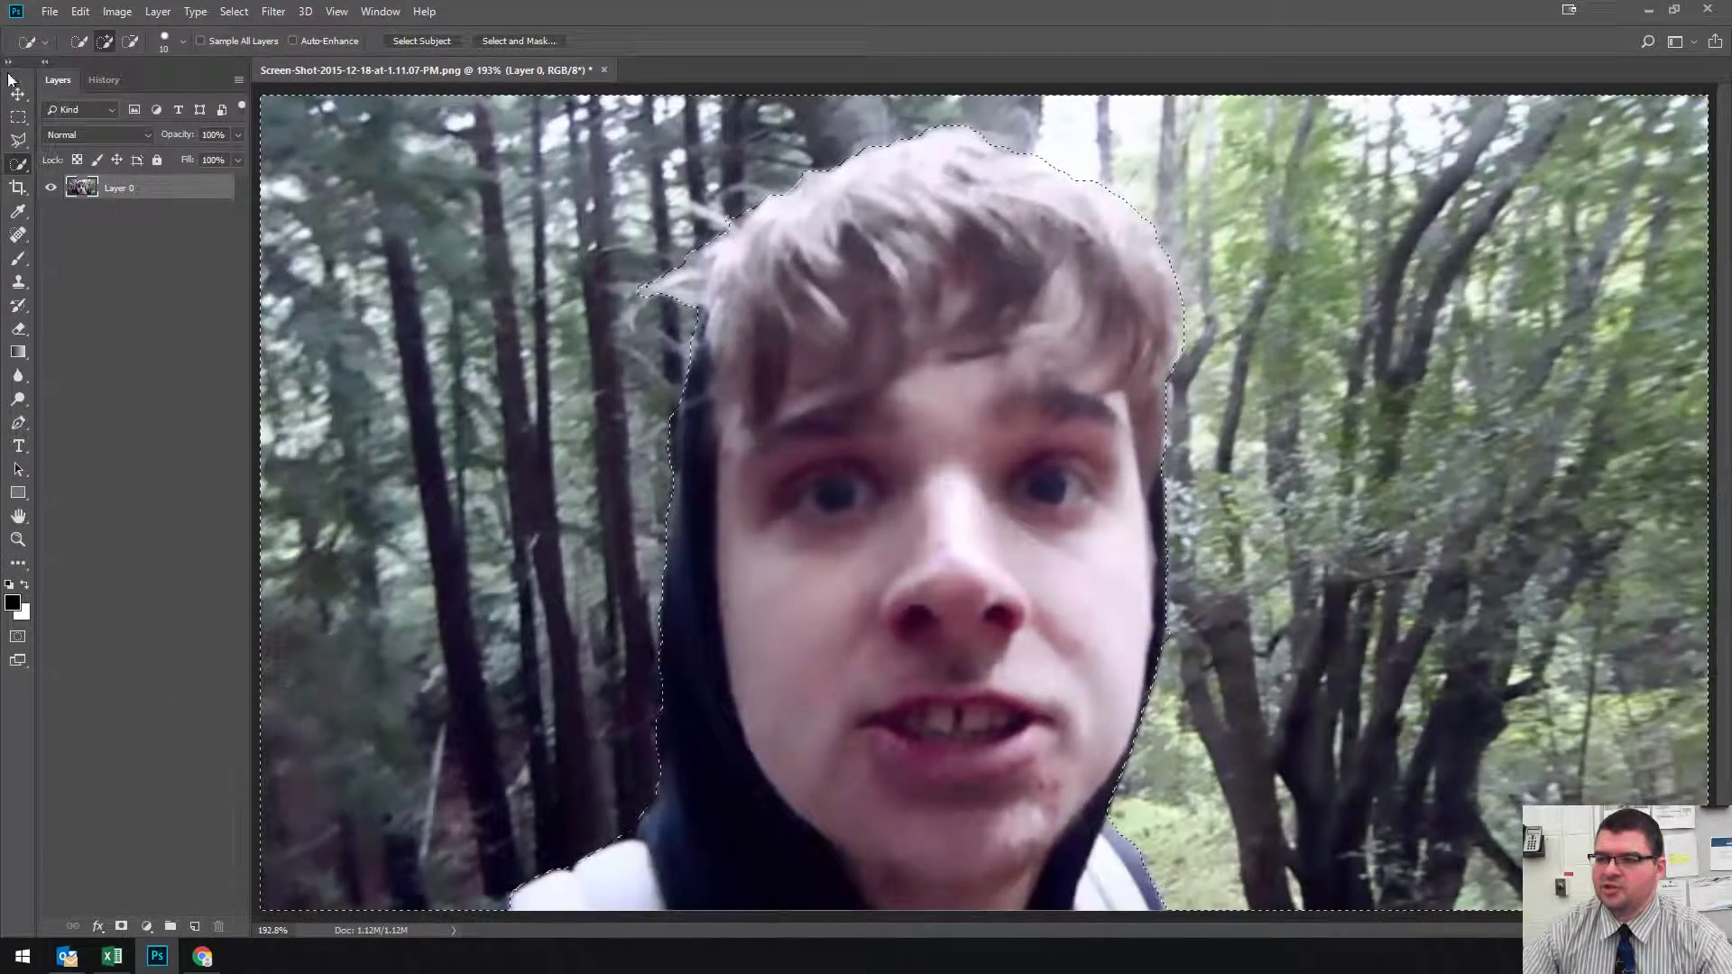
click(18, 637)
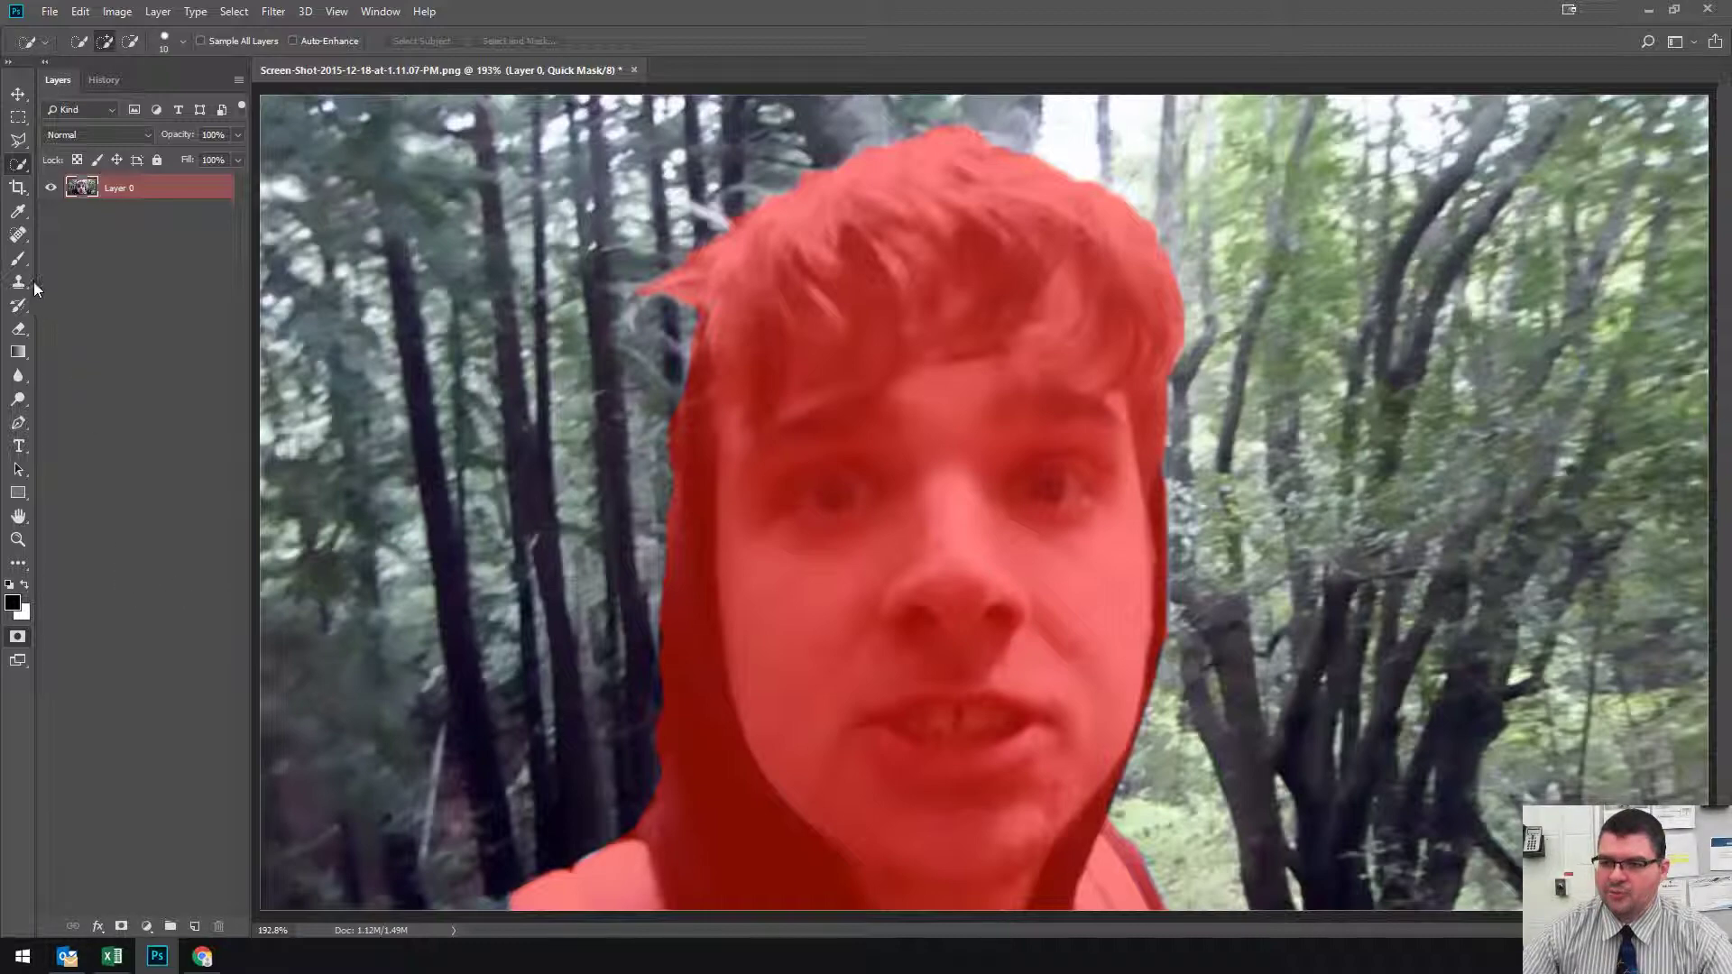
click(18, 260)
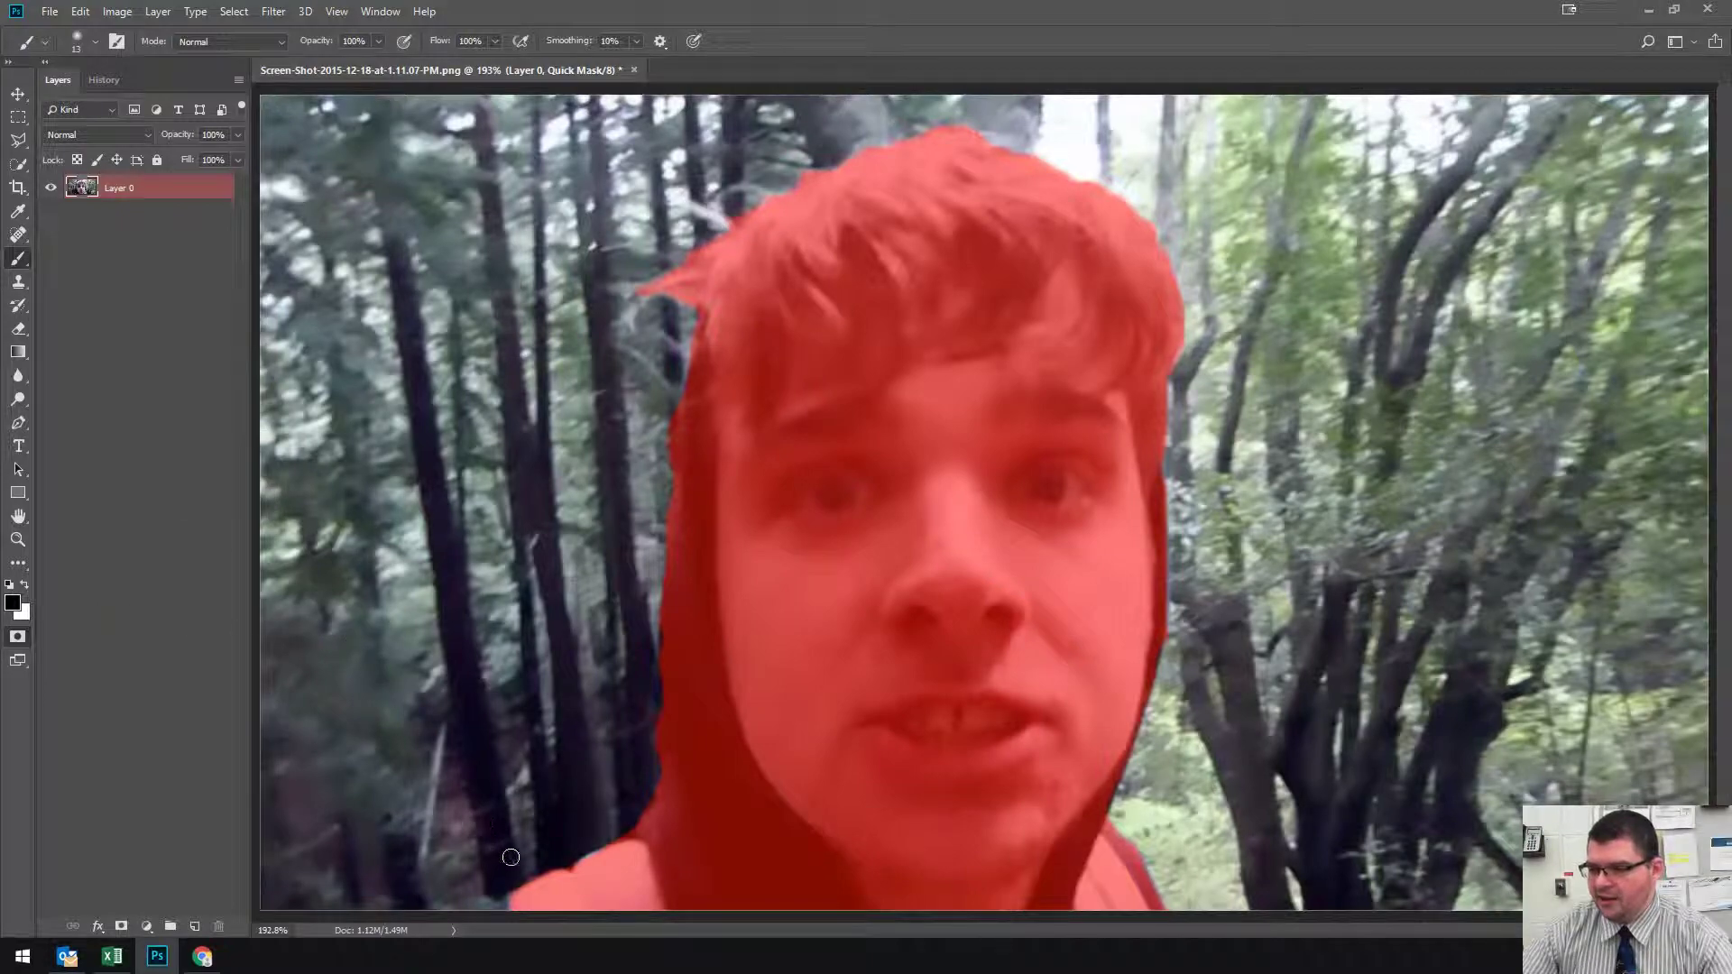
mouse_move(553, 790)
mouse_down()
mouse_move(566, 722)
mouse_move(510, 675)
mouse_up()
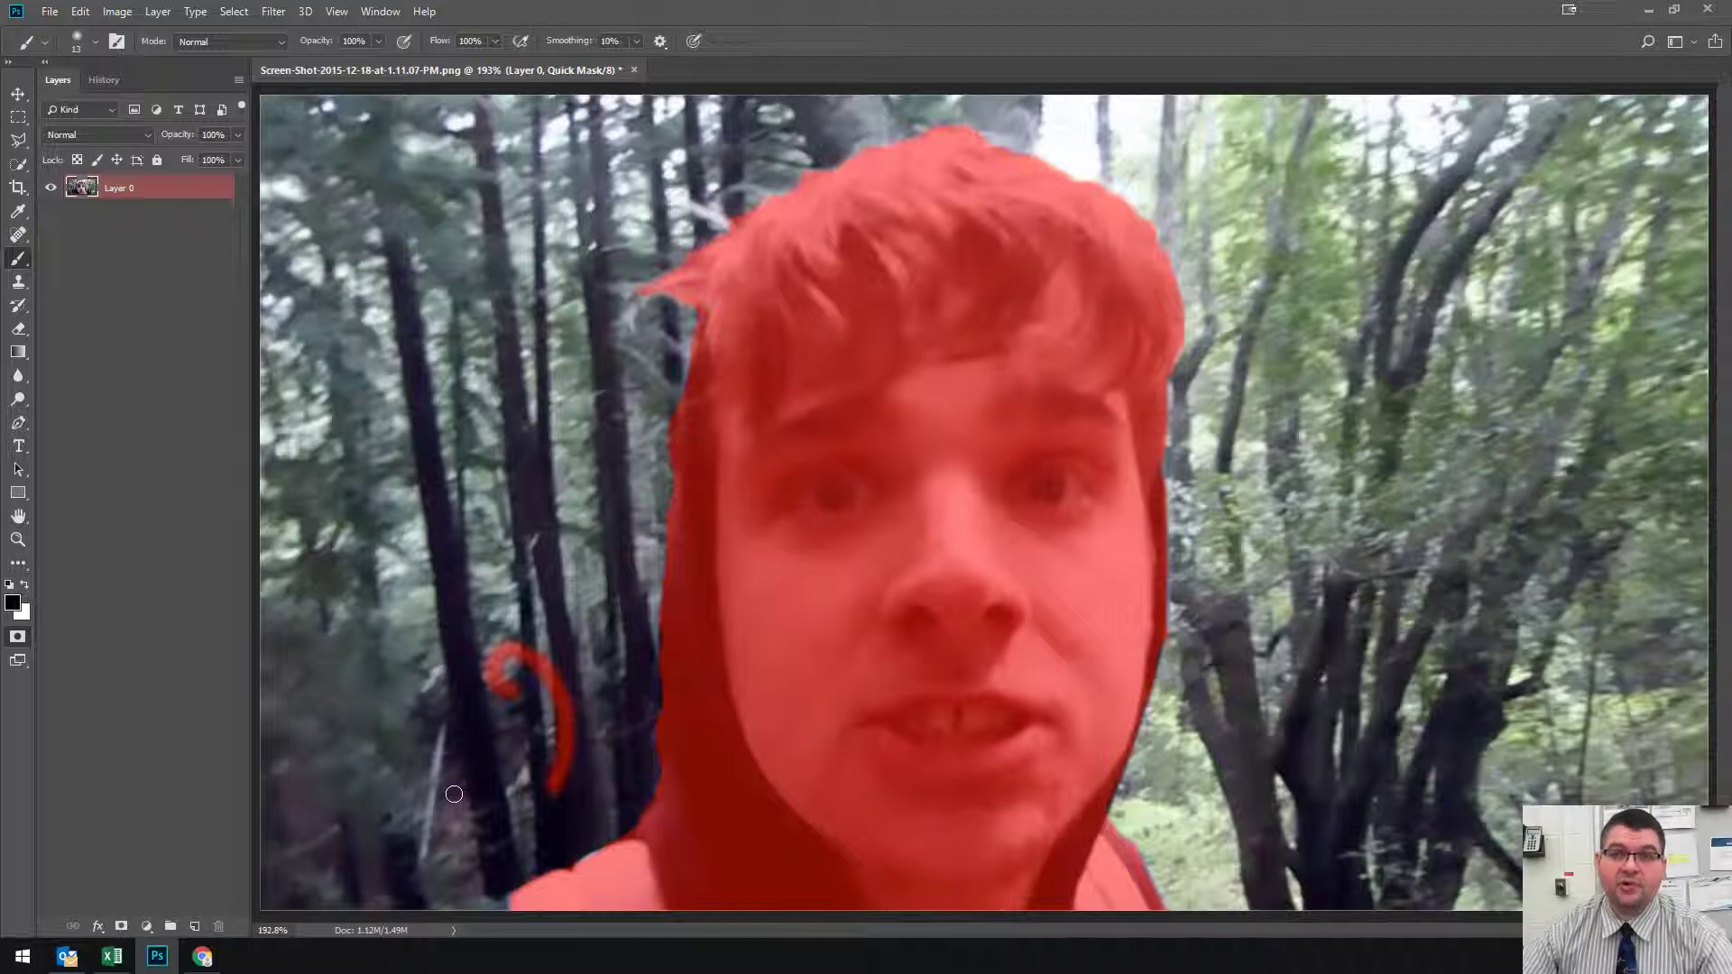
key(ctrl+z)
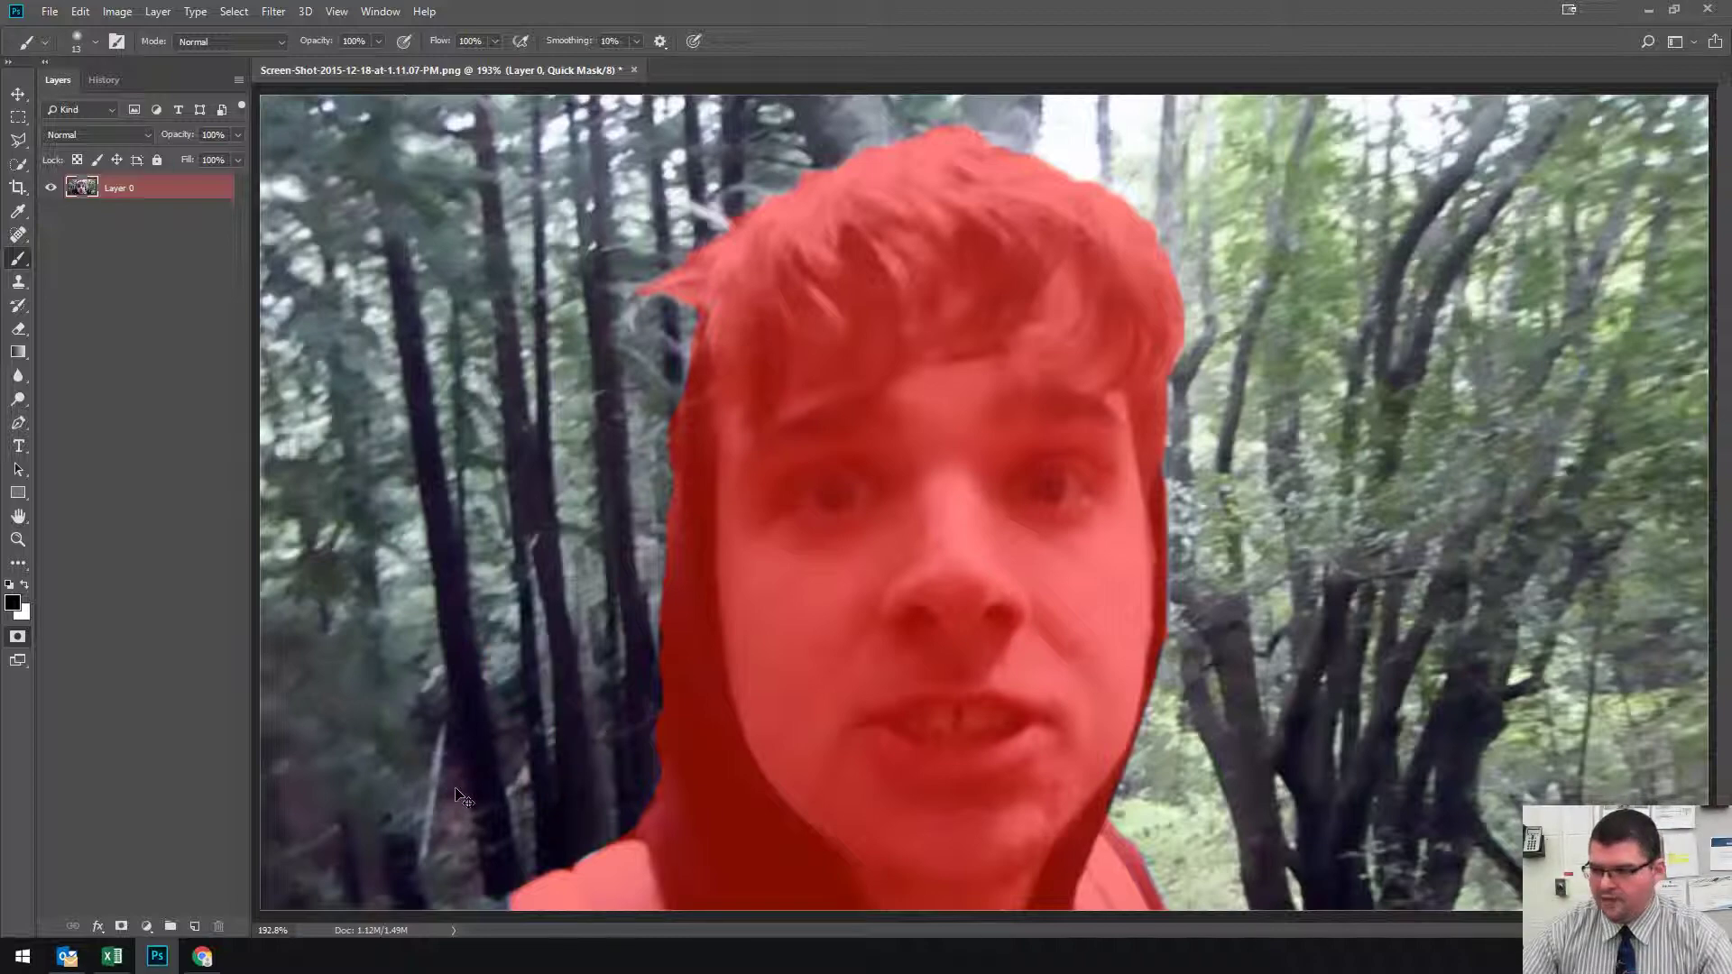
click(25, 585)
click(26, 586)
click(25, 585)
click(25, 585)
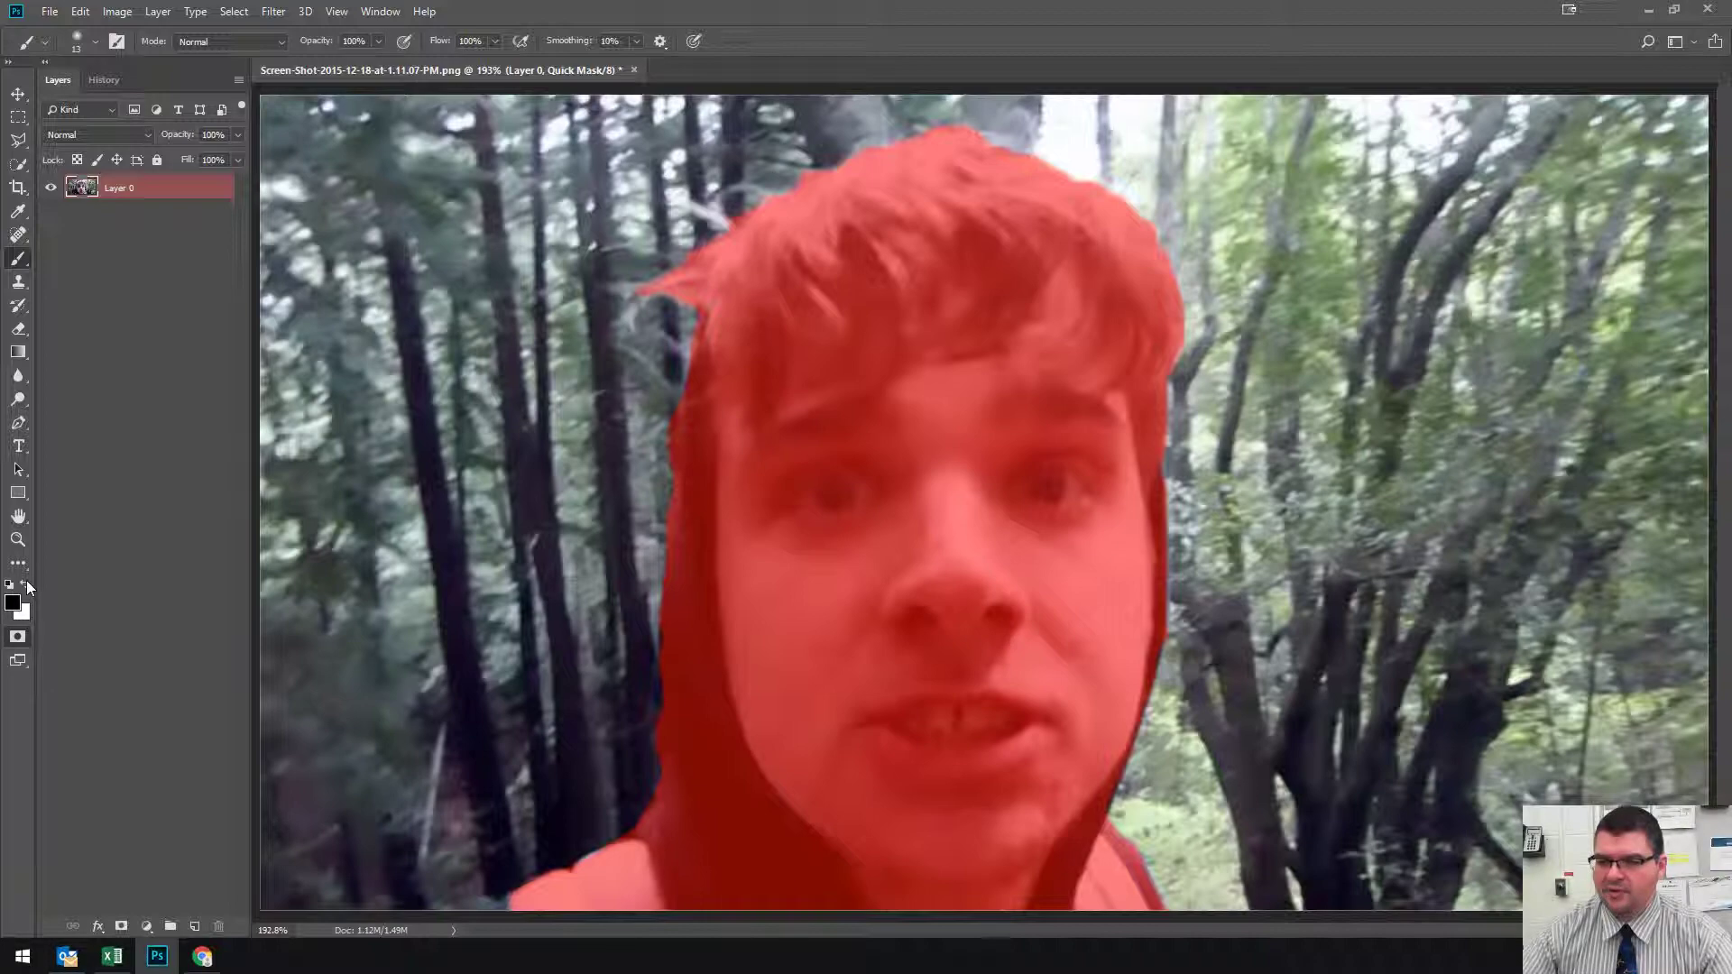
click(25, 586)
drag(554, 864, 695, 889)
key(ctrl+z)
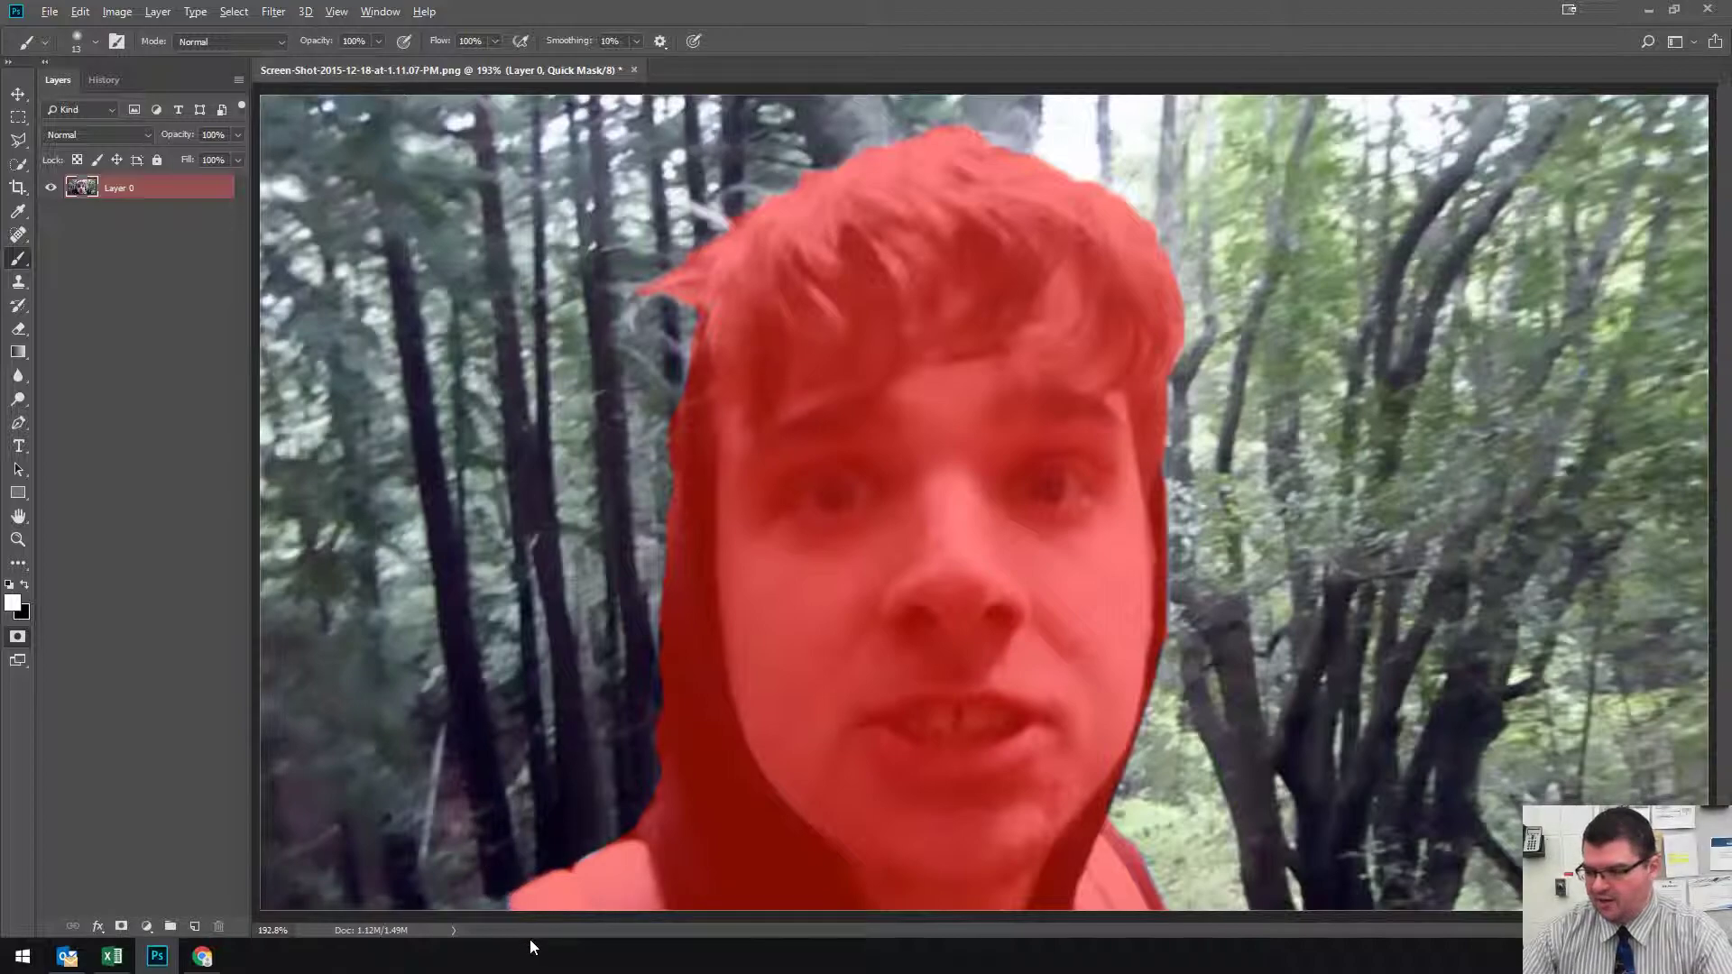
- Shrink the brush and paint black on the Quick Mask to cover the missed shoulder edge on the photo's left side
scroll(568, 875, up, 3)
scroll(554, 889, up, 4)
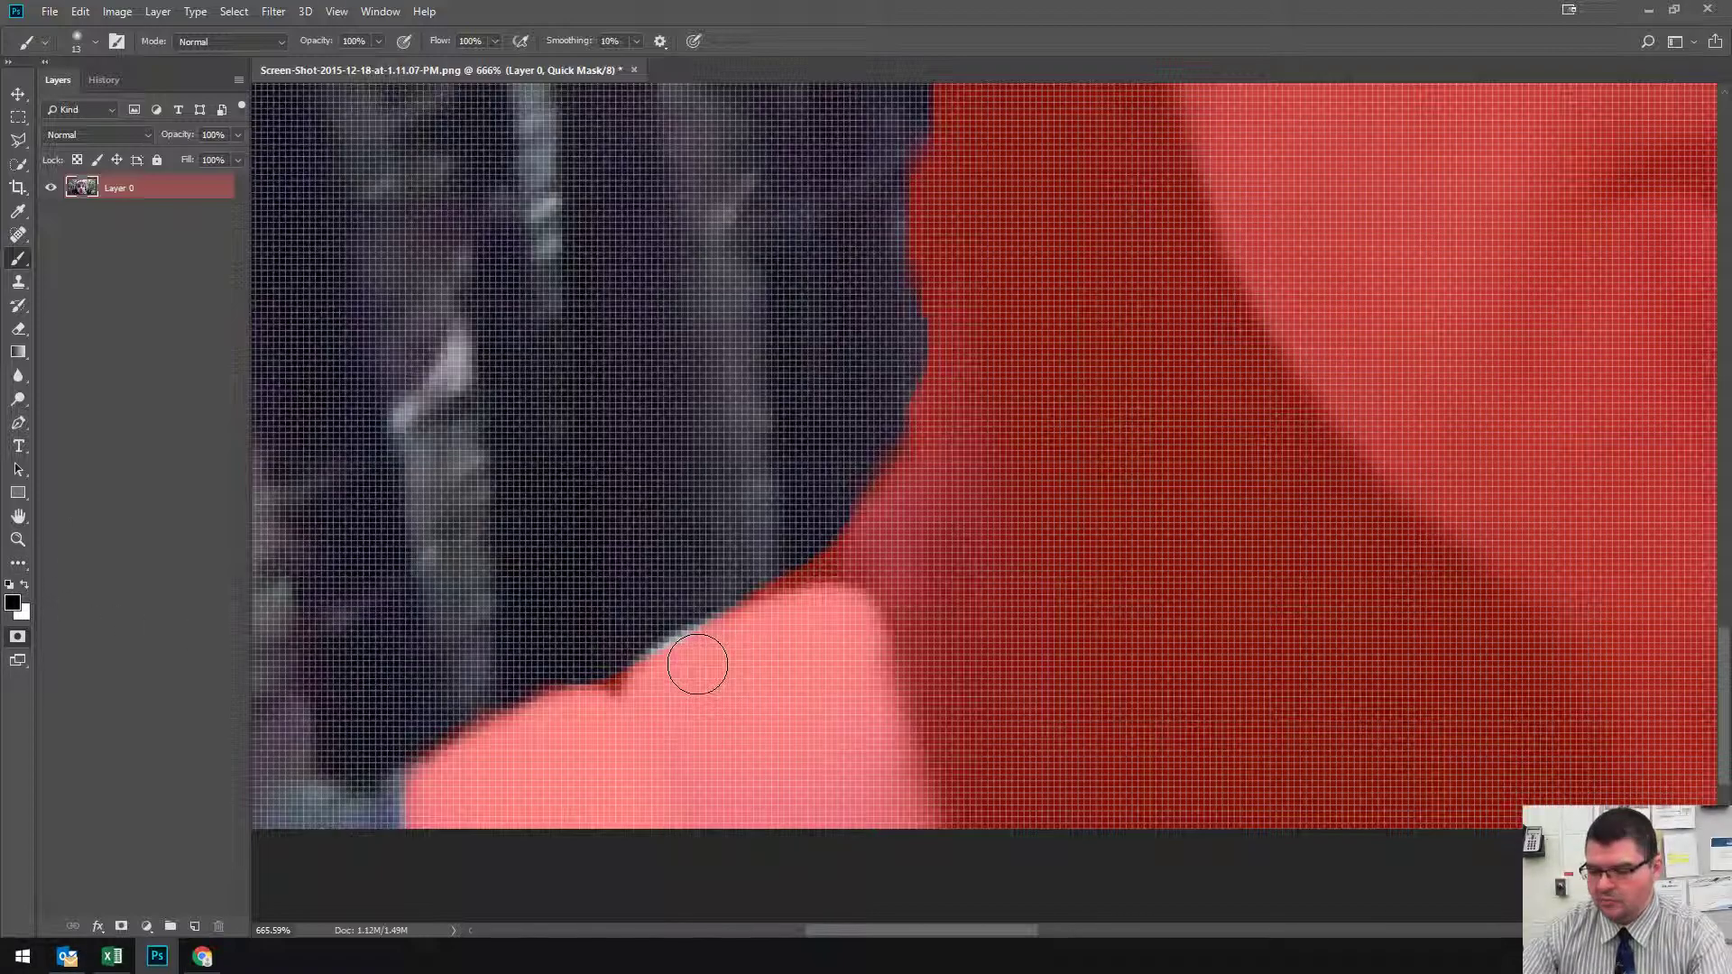
key(bracketleft)
key(bracketleft)
drag(688, 644, 334, 828)
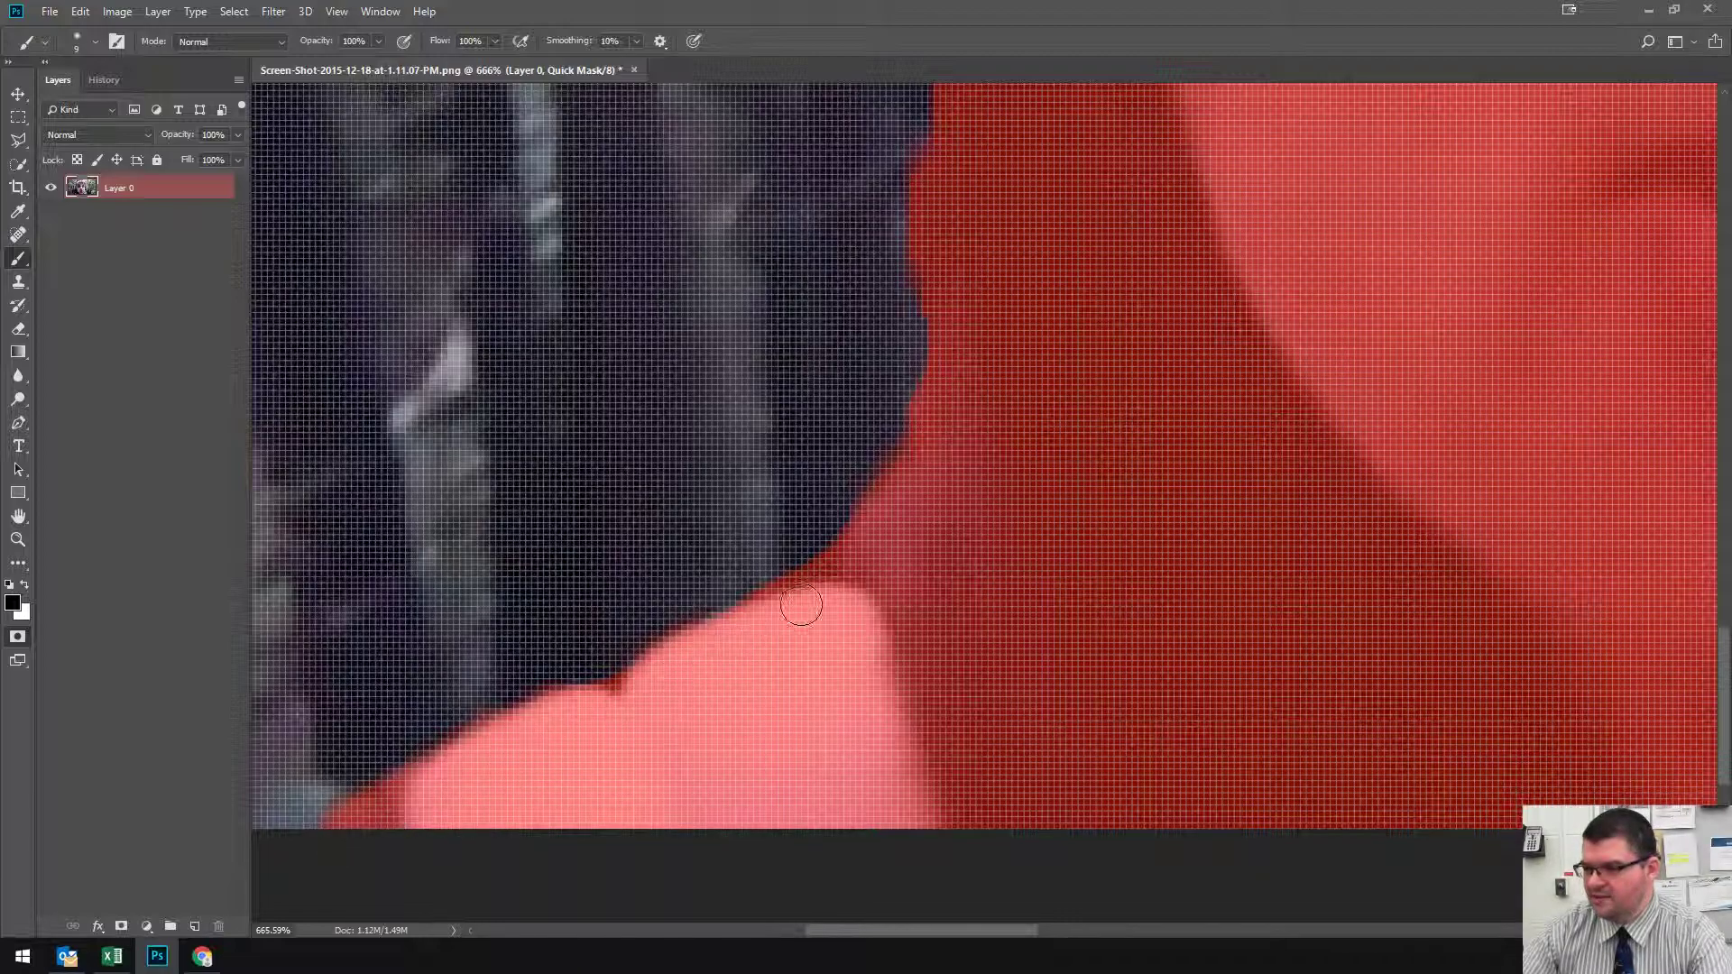
key(ctrl+0)
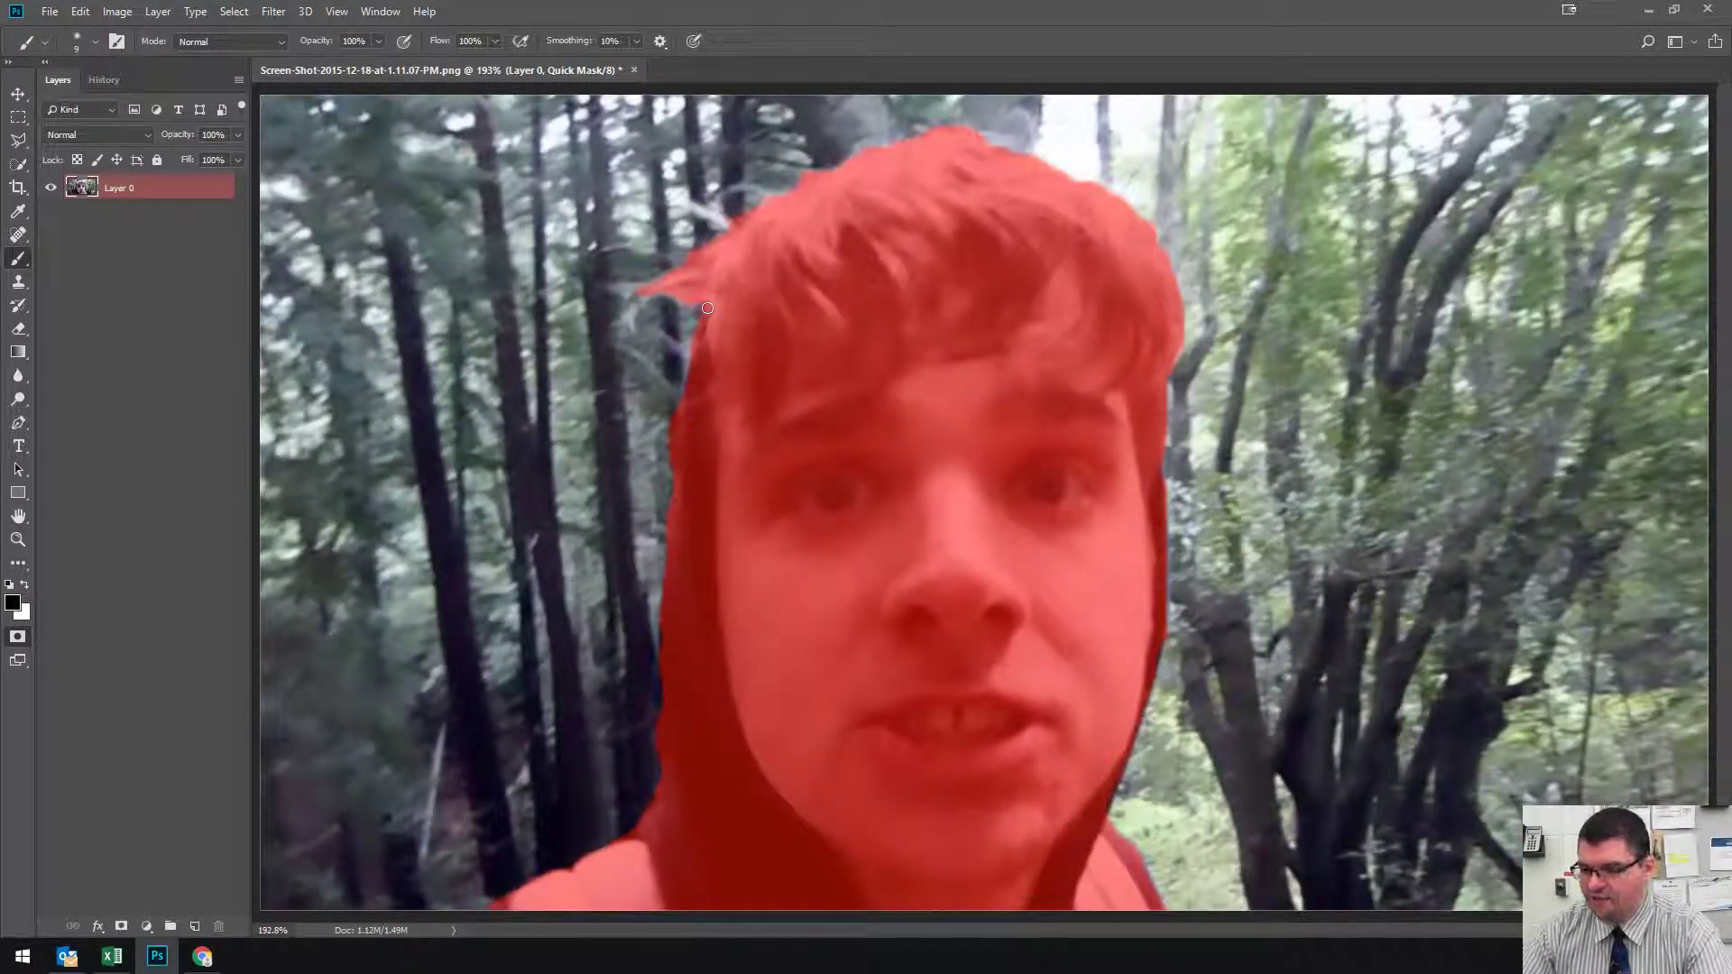
- Paint black on the Quick Mask along the hair tuft and hood edge on the photo's left side to clean up the mask edge
scroll(702, 312, up, 5)
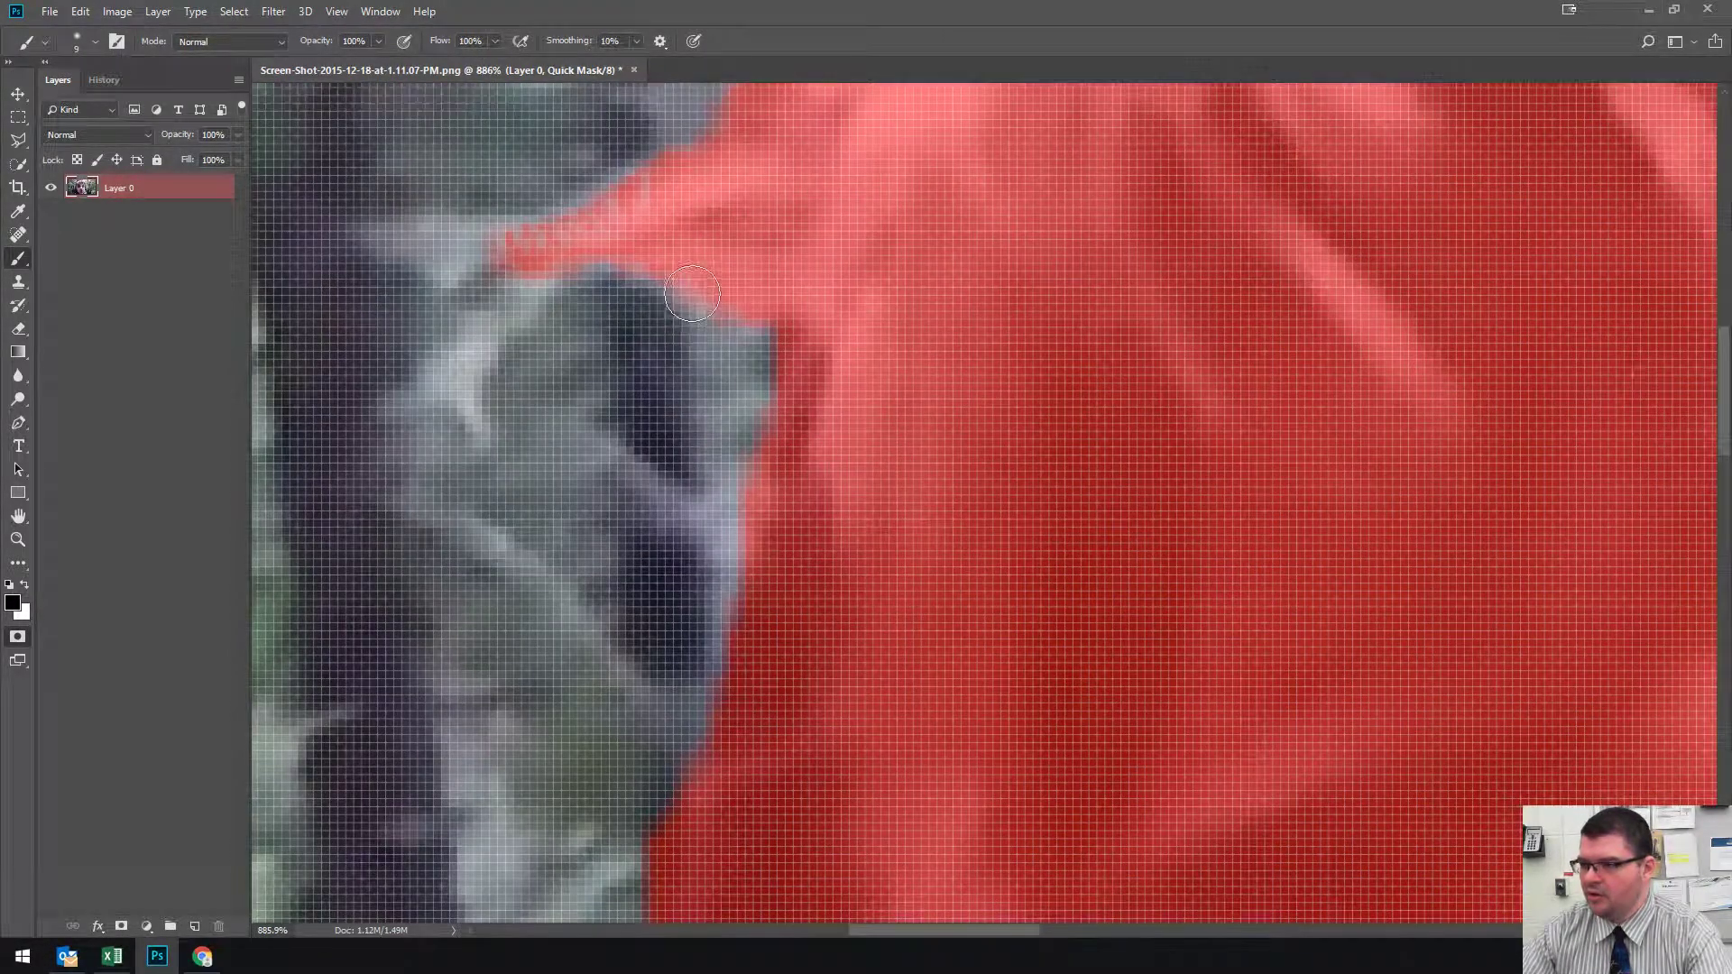
scroll(667, 315, up, 3)
mouse_move(623, 331)
mouse_down()
mouse_move(528, 383)
mouse_move(647, 379)
mouse_move(775, 446)
mouse_move(804, 486)
mouse_move(801, 570)
mouse_move(728, 767)
mouse_up()
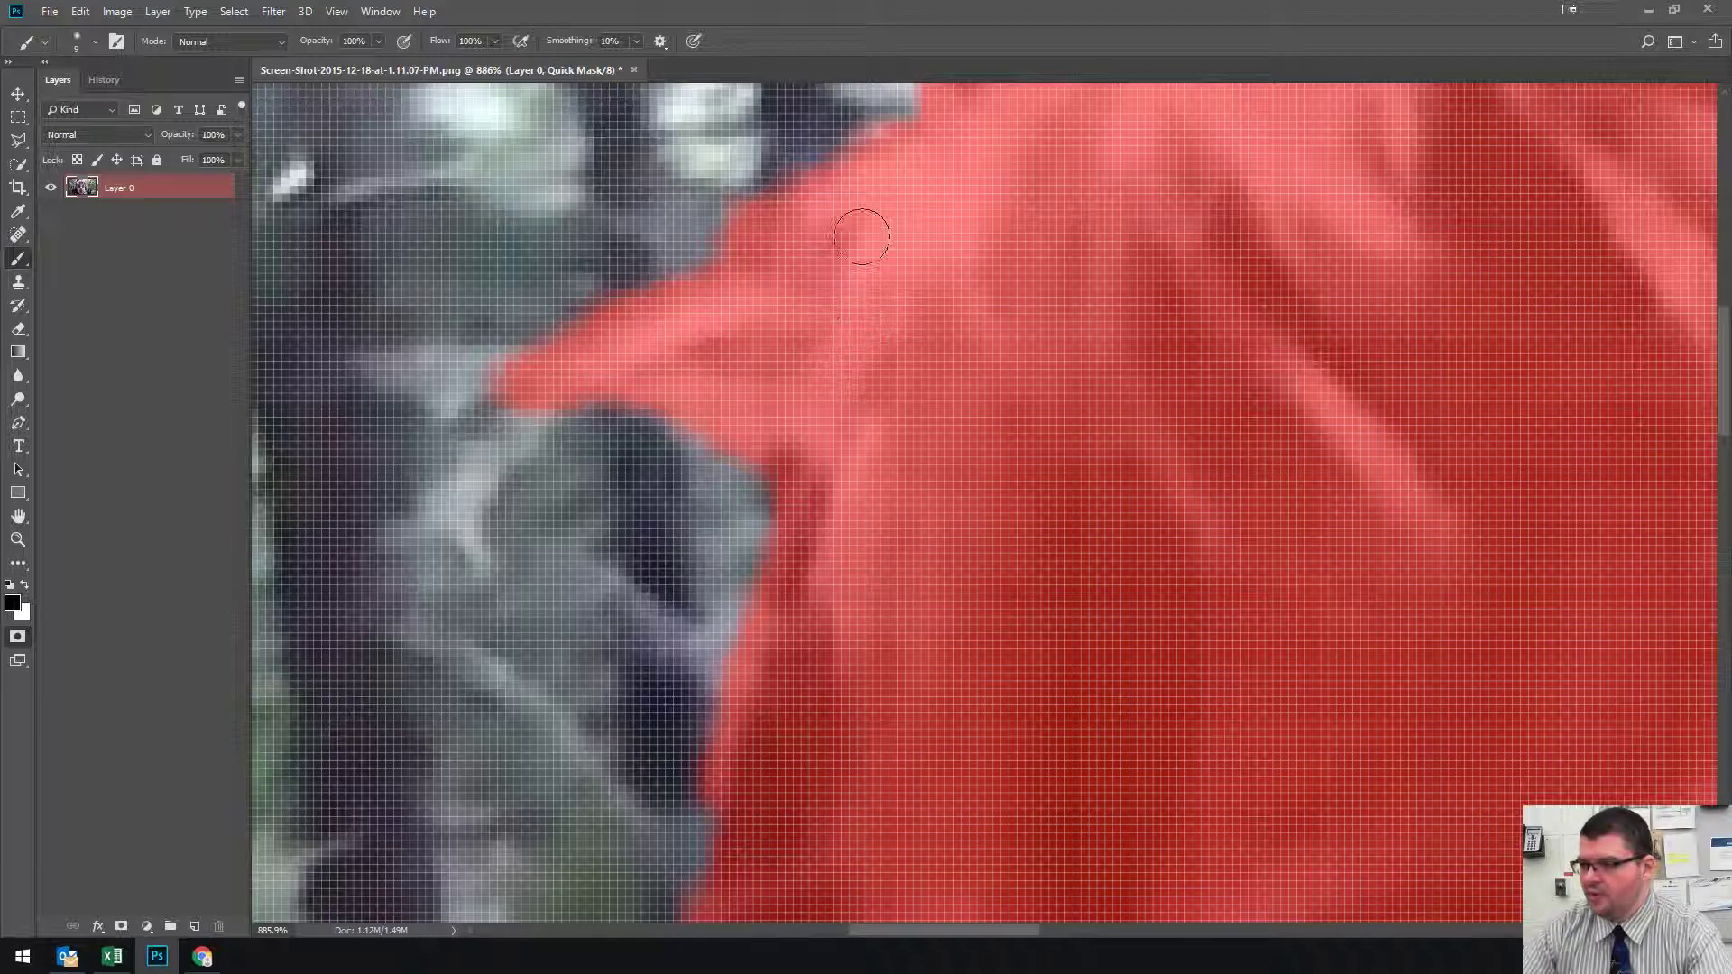
key(ctrl+0)
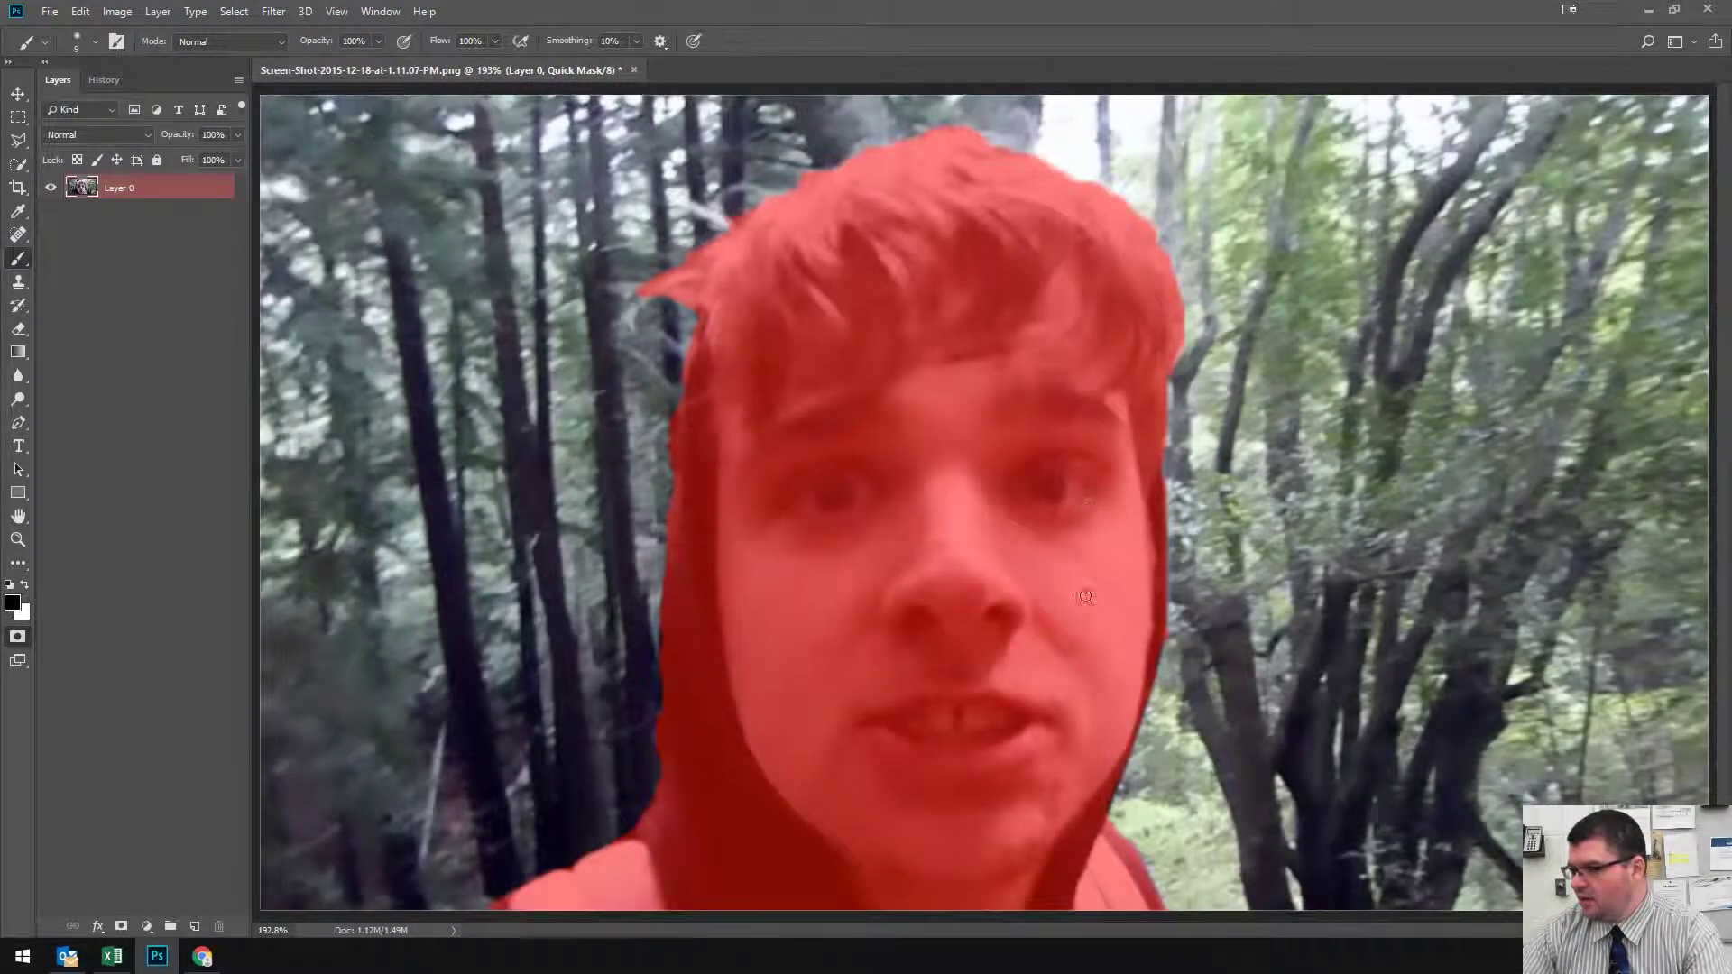
- Check the mask along the hood edge on the photo's right side and convert the Quick Mask back into a selection
scroll(1137, 765, up, 5)
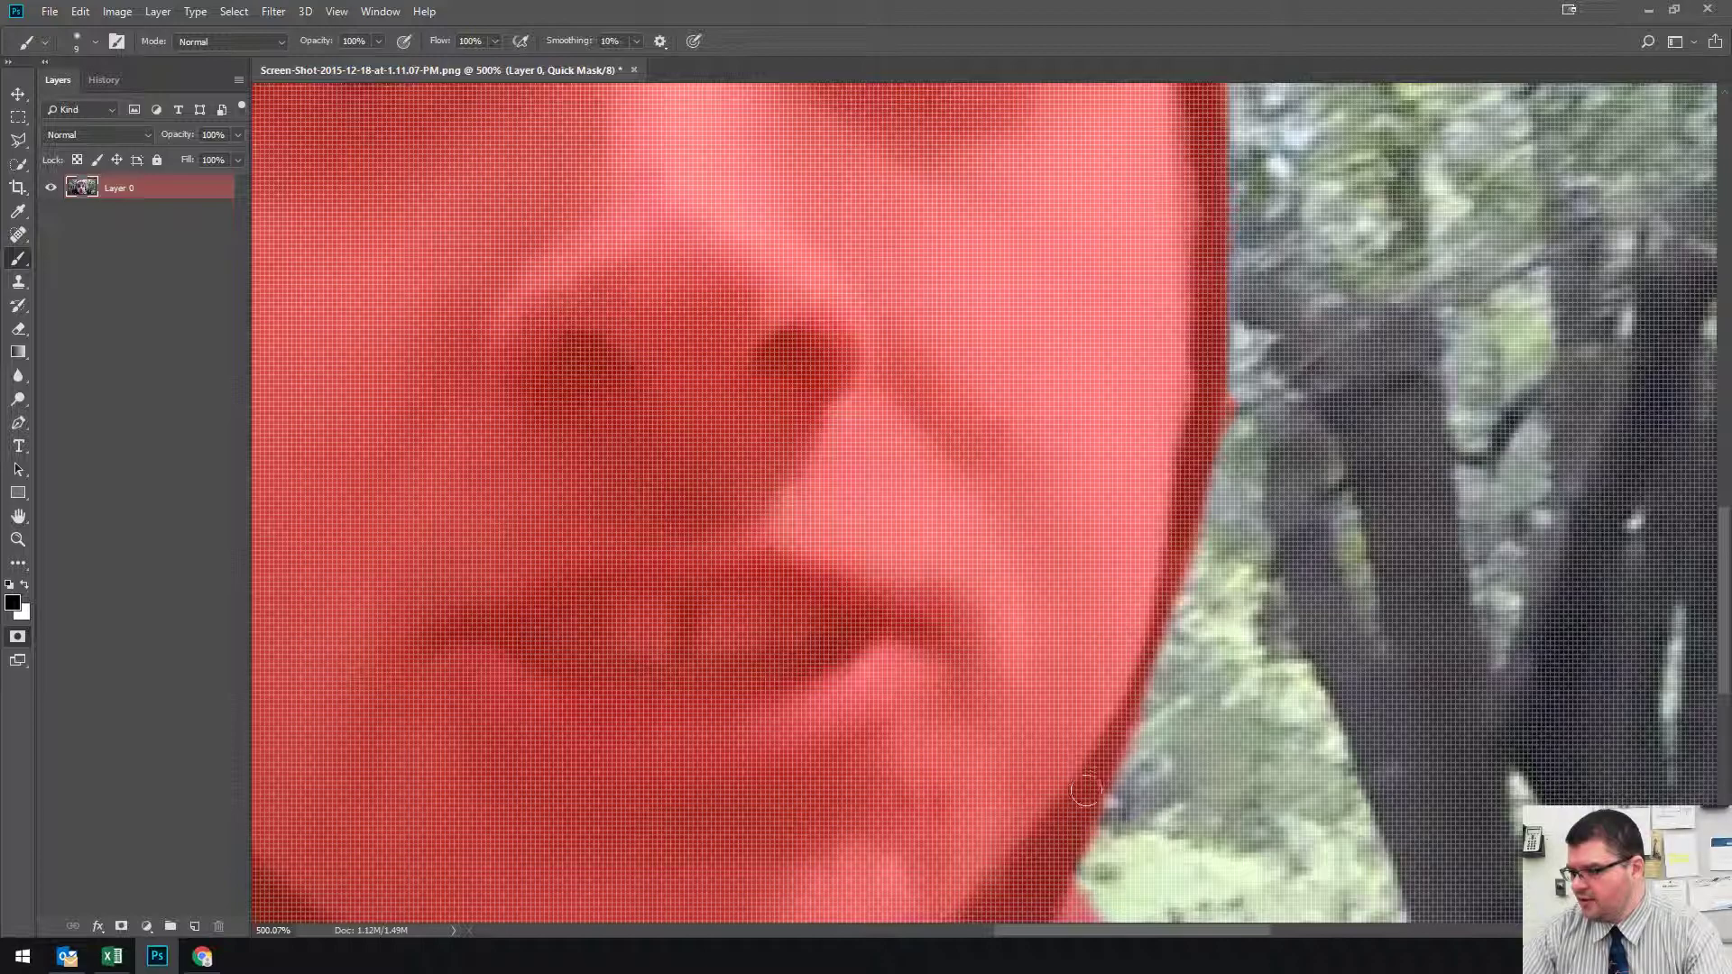
scroll(1065, 721, up, 2)
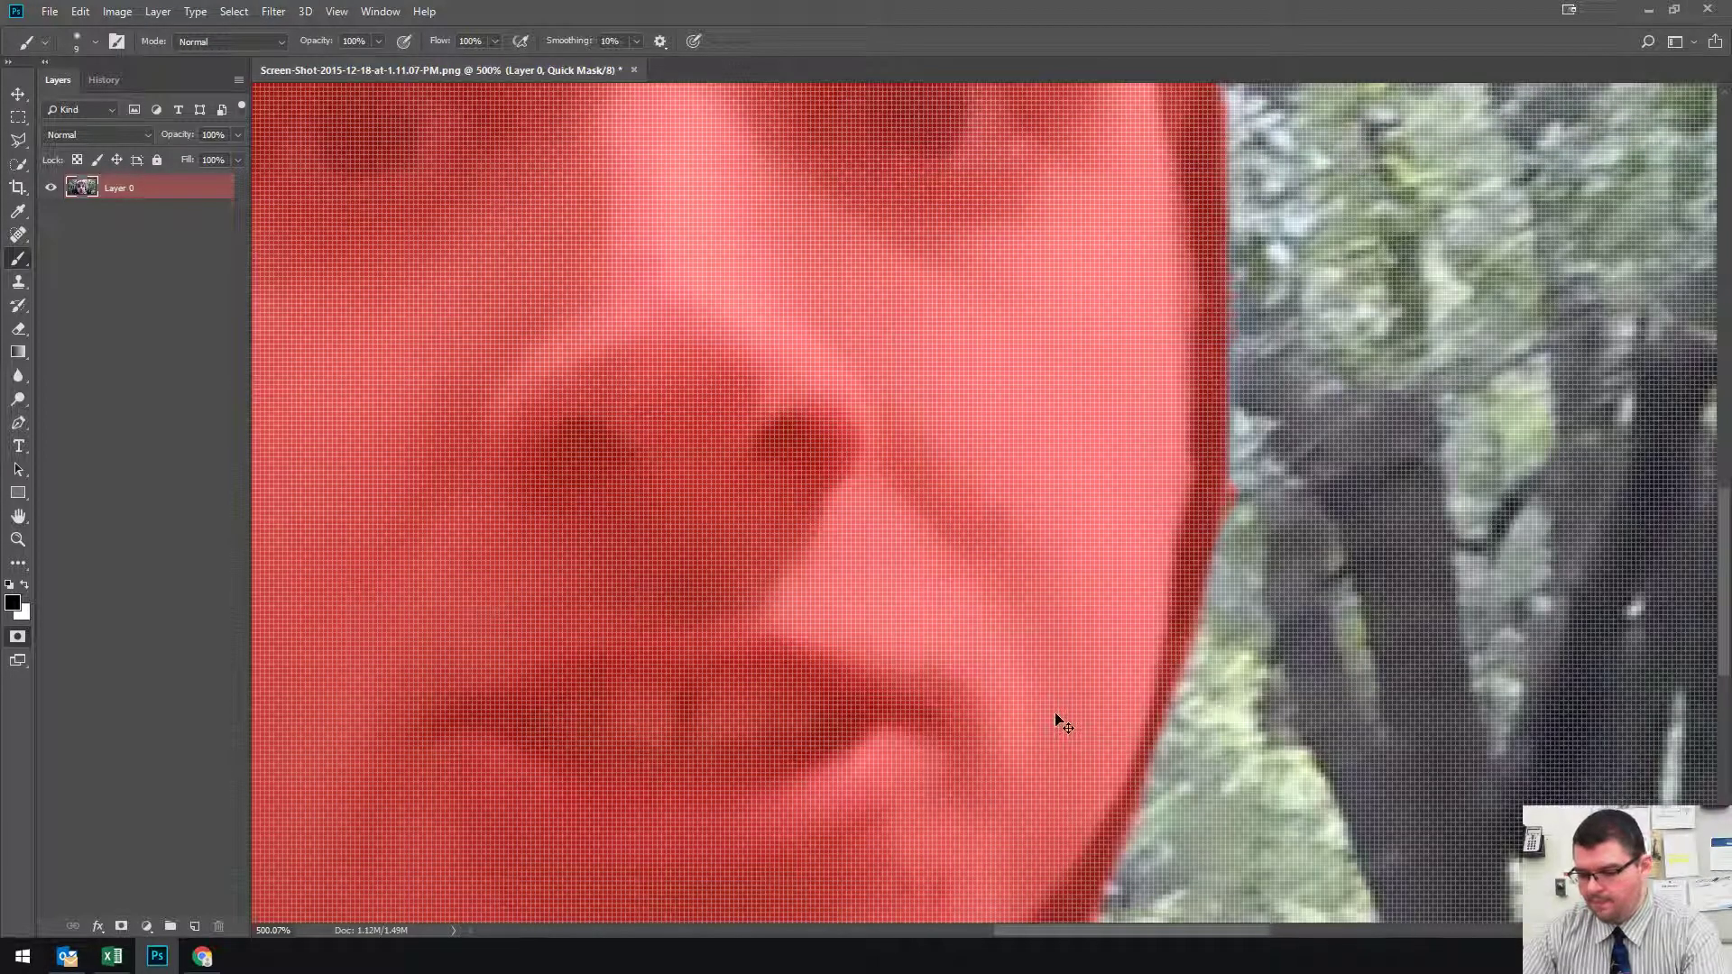
scroll(1064, 726, down, 5)
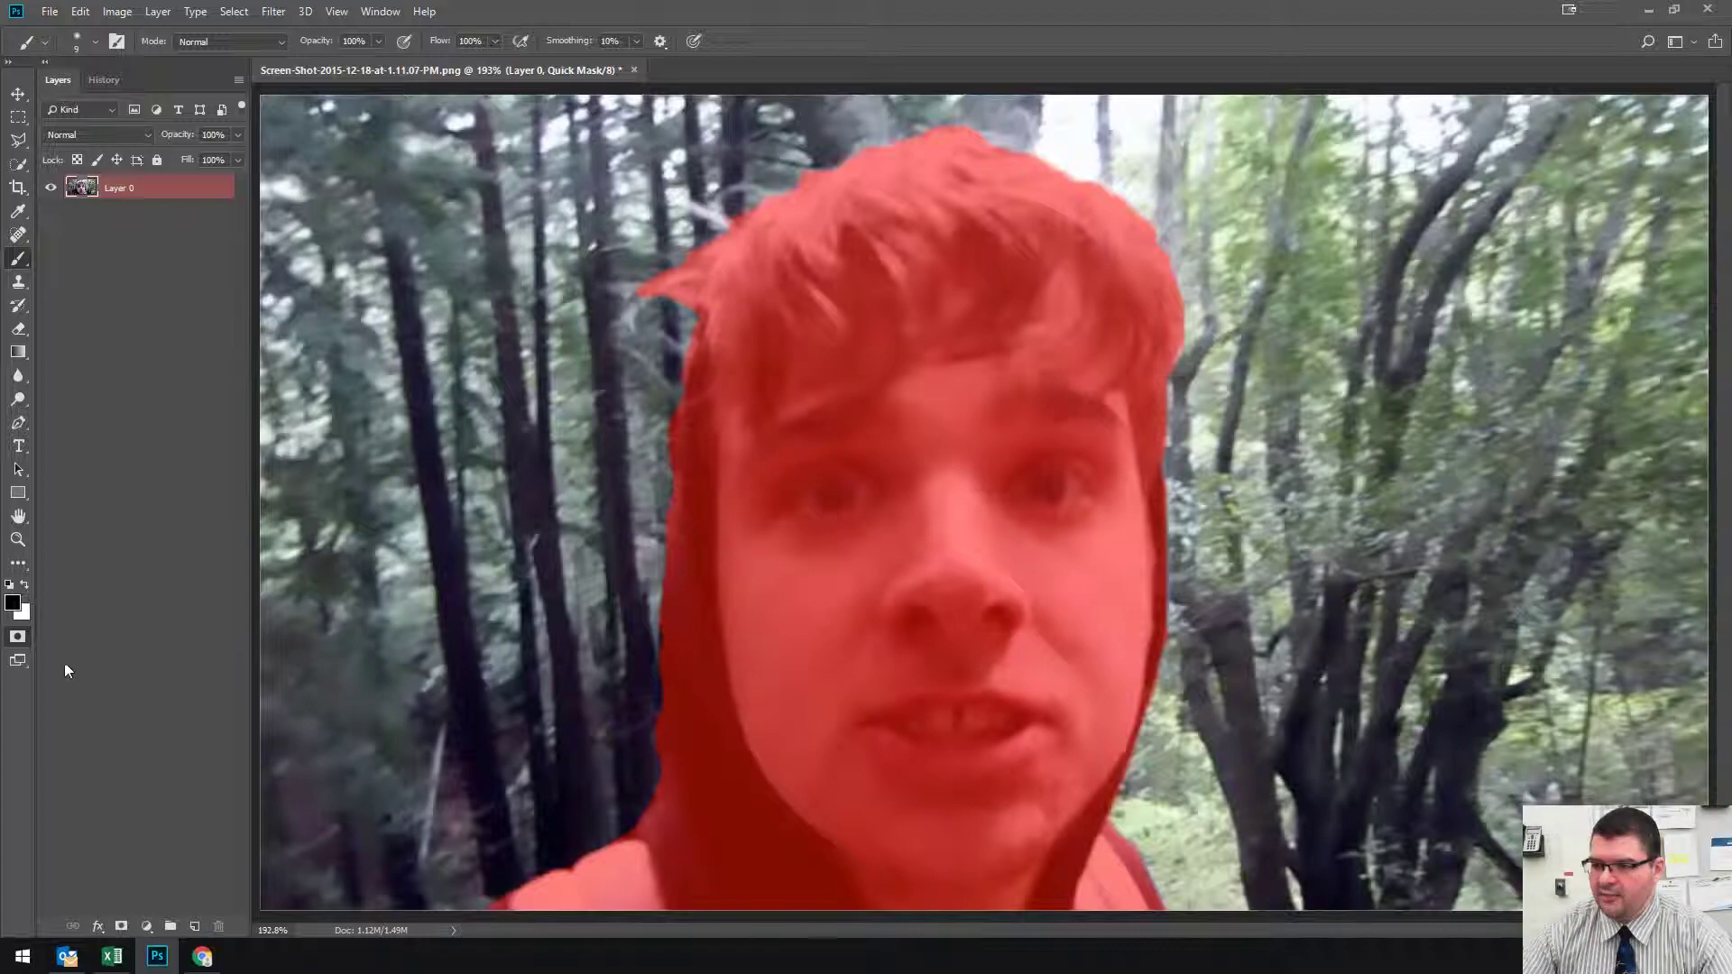
click(19, 641)
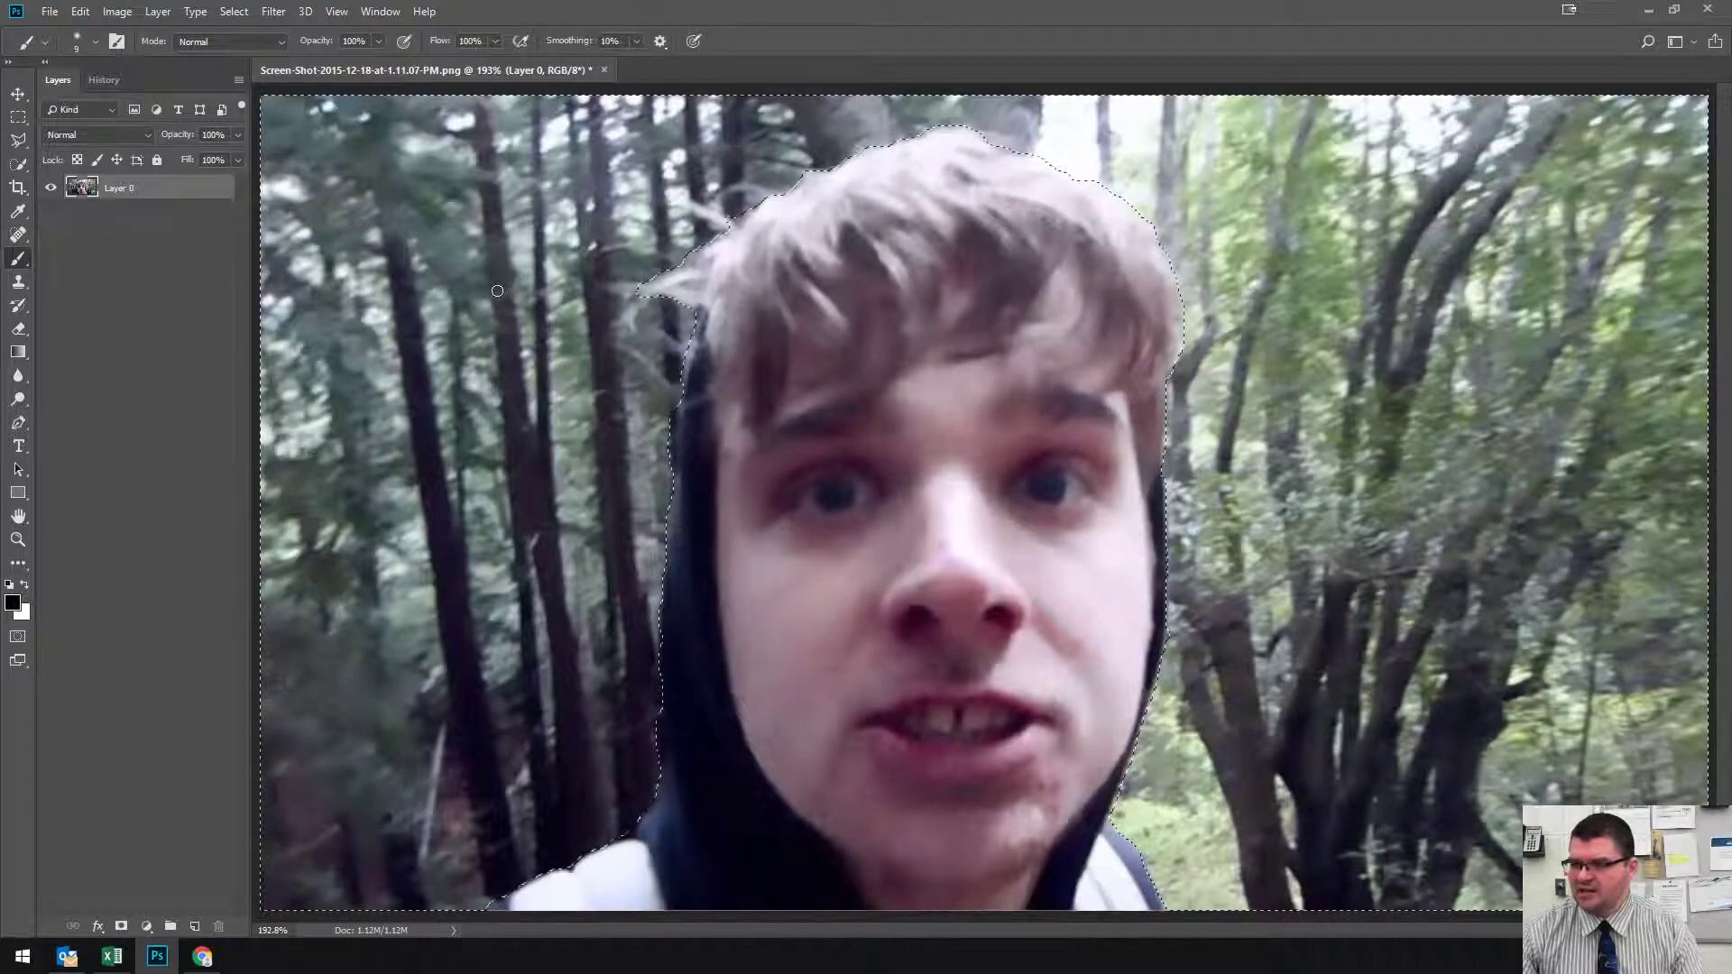
- Feather the background selection with a radius of 3 pixels, using the Quick Selection tool's selection options
click(18, 163)
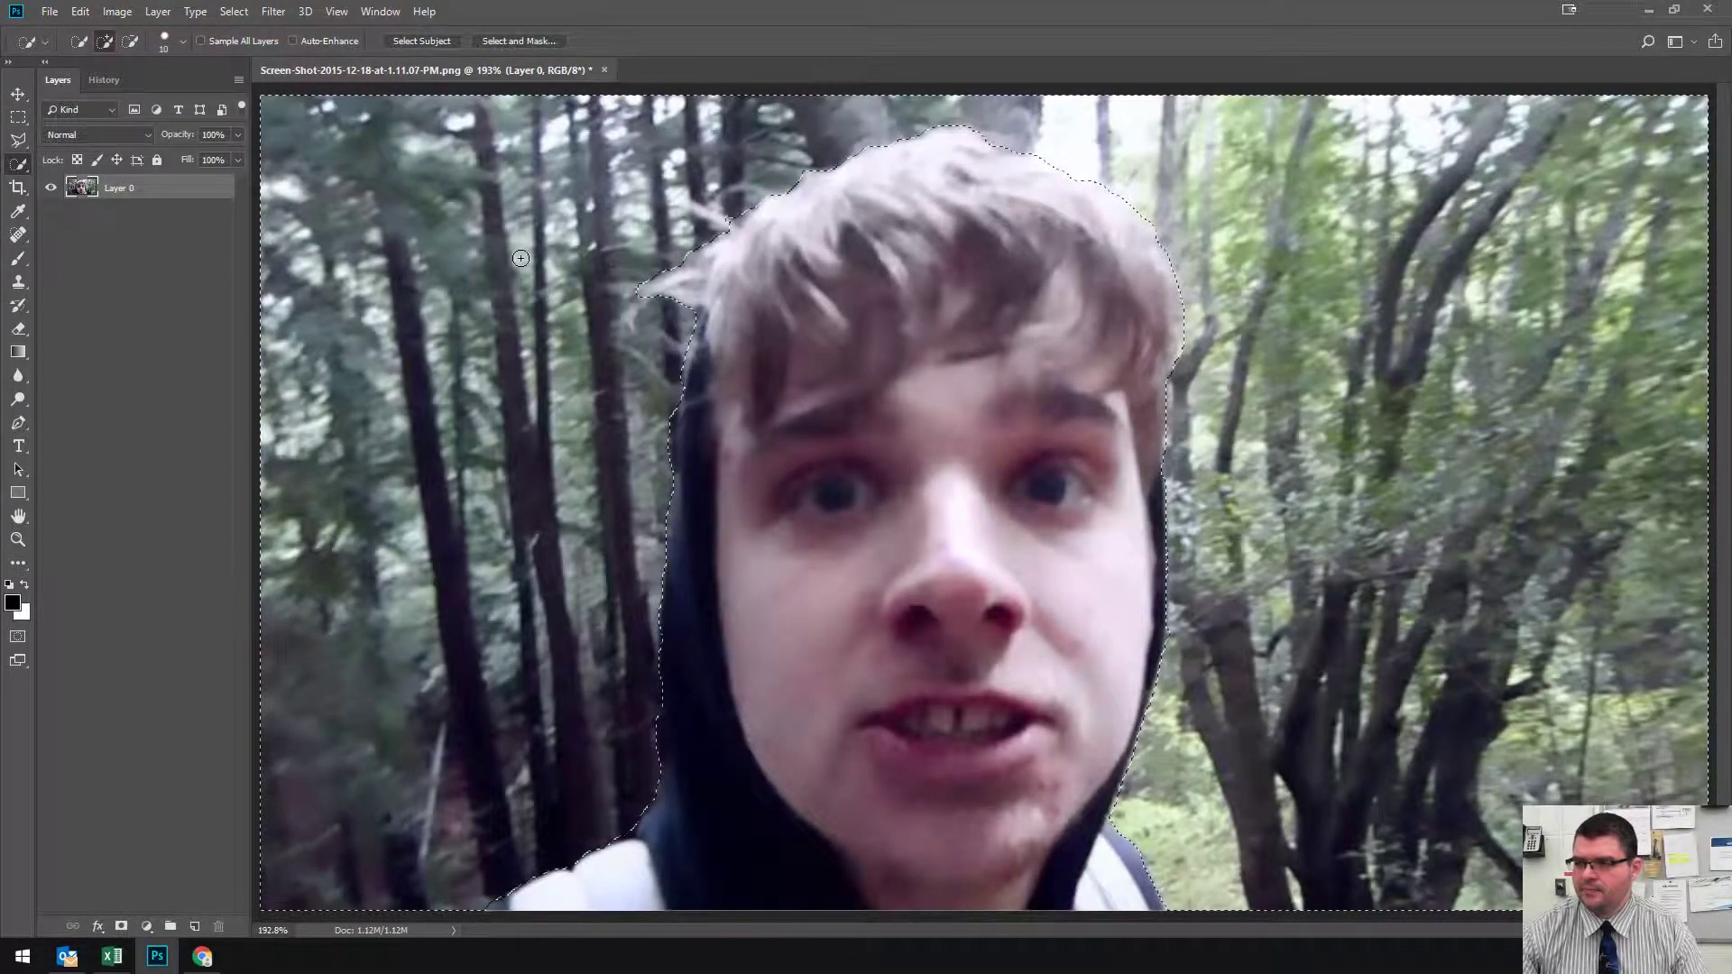
right_click(518, 259)
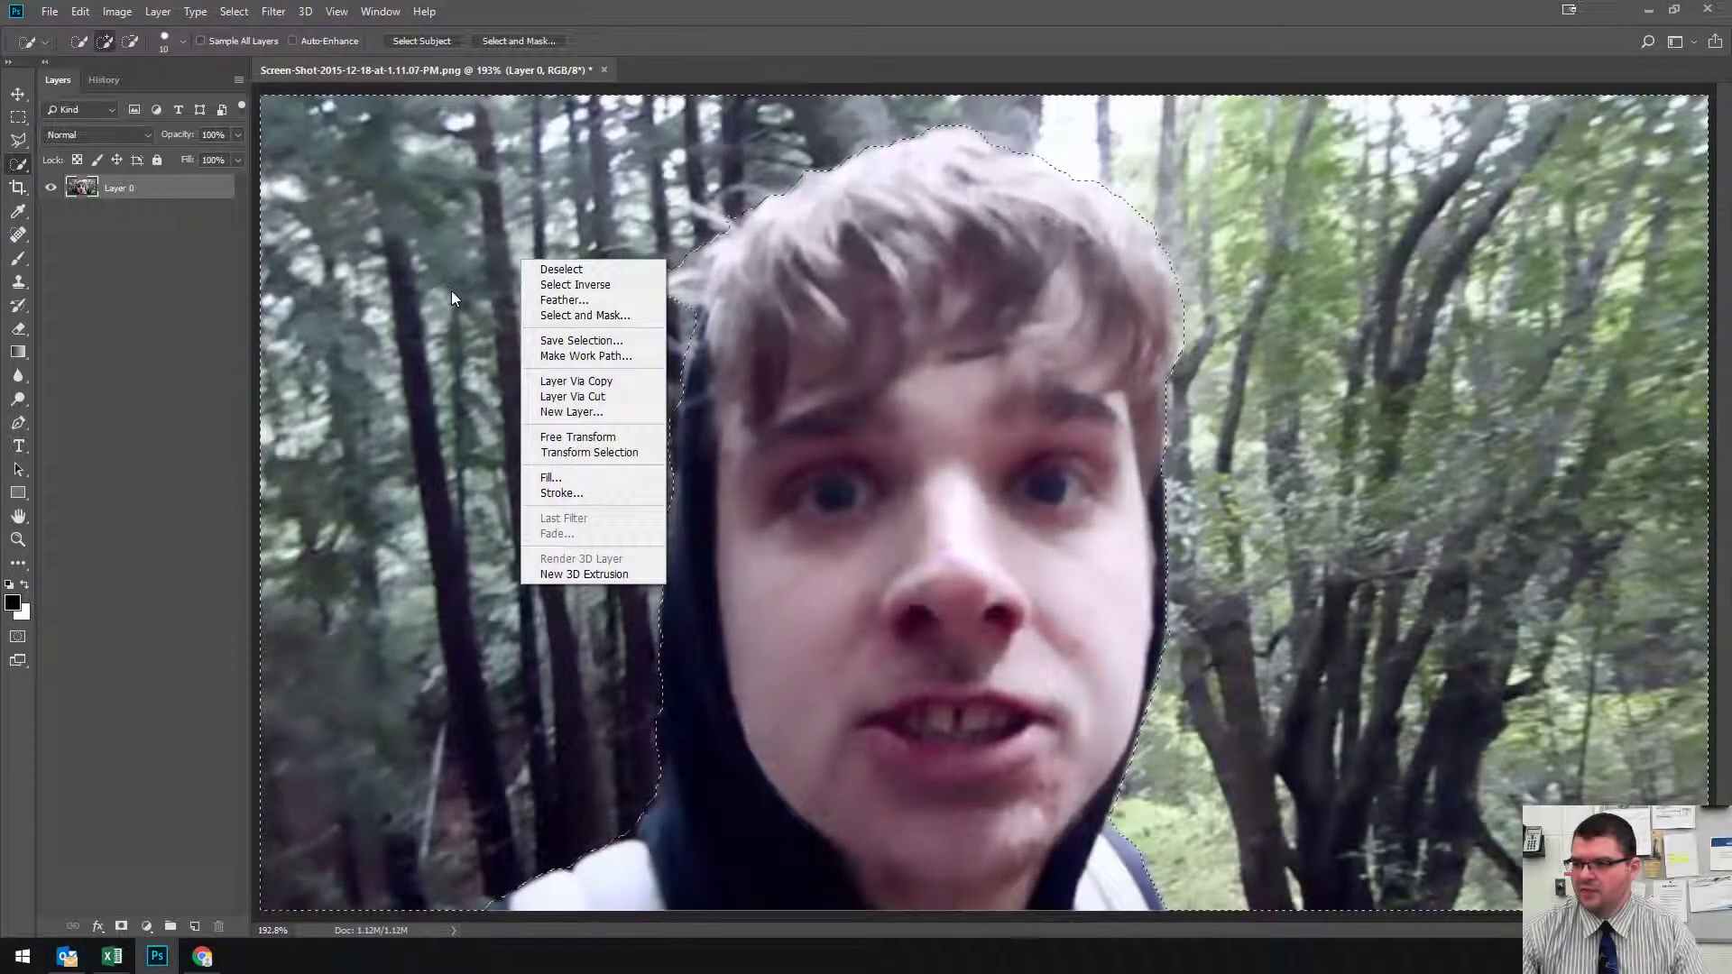
click(536, 301)
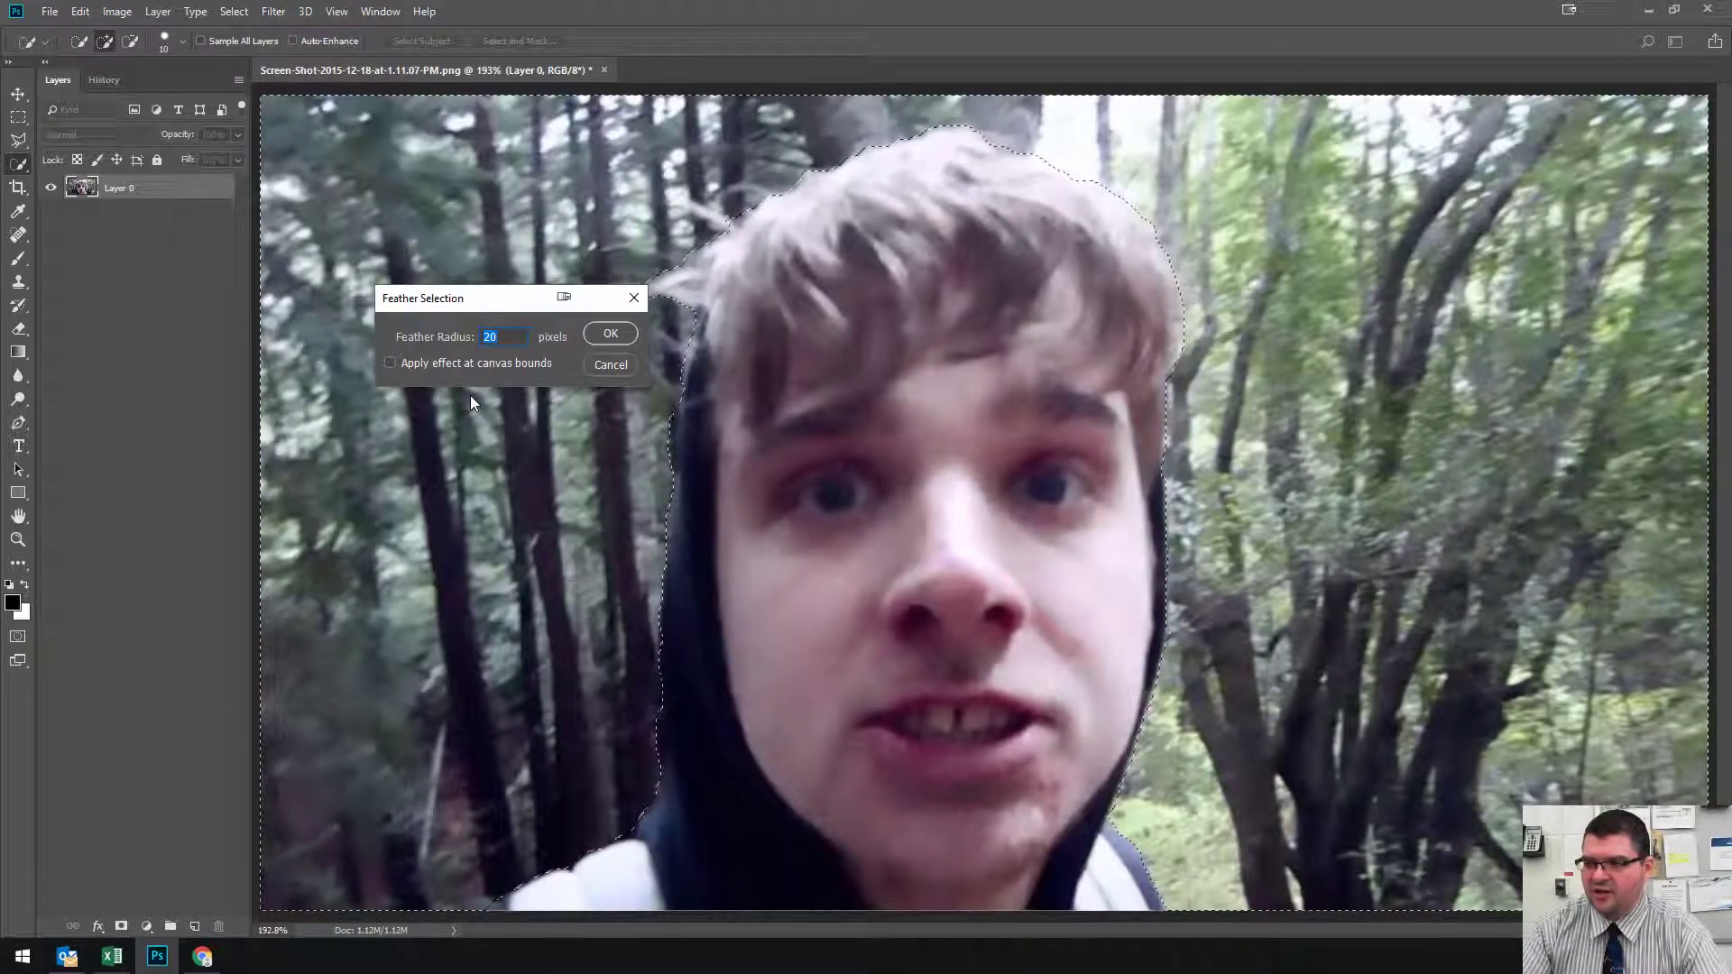
text(3)
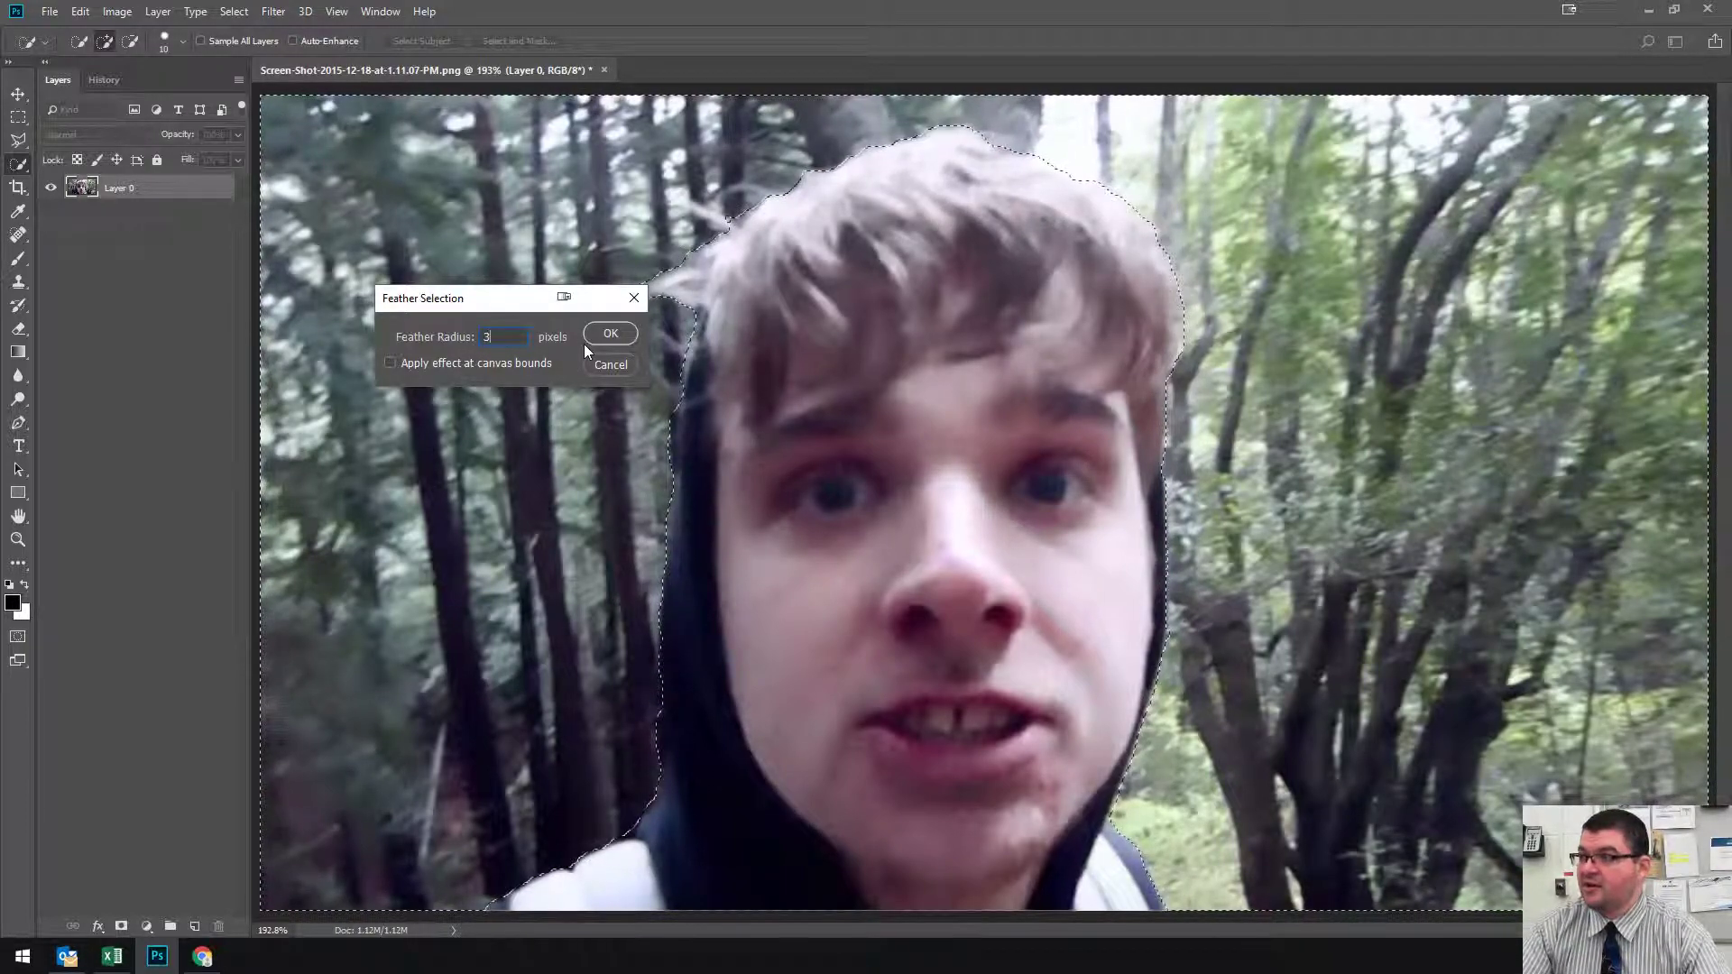
click(610, 334)
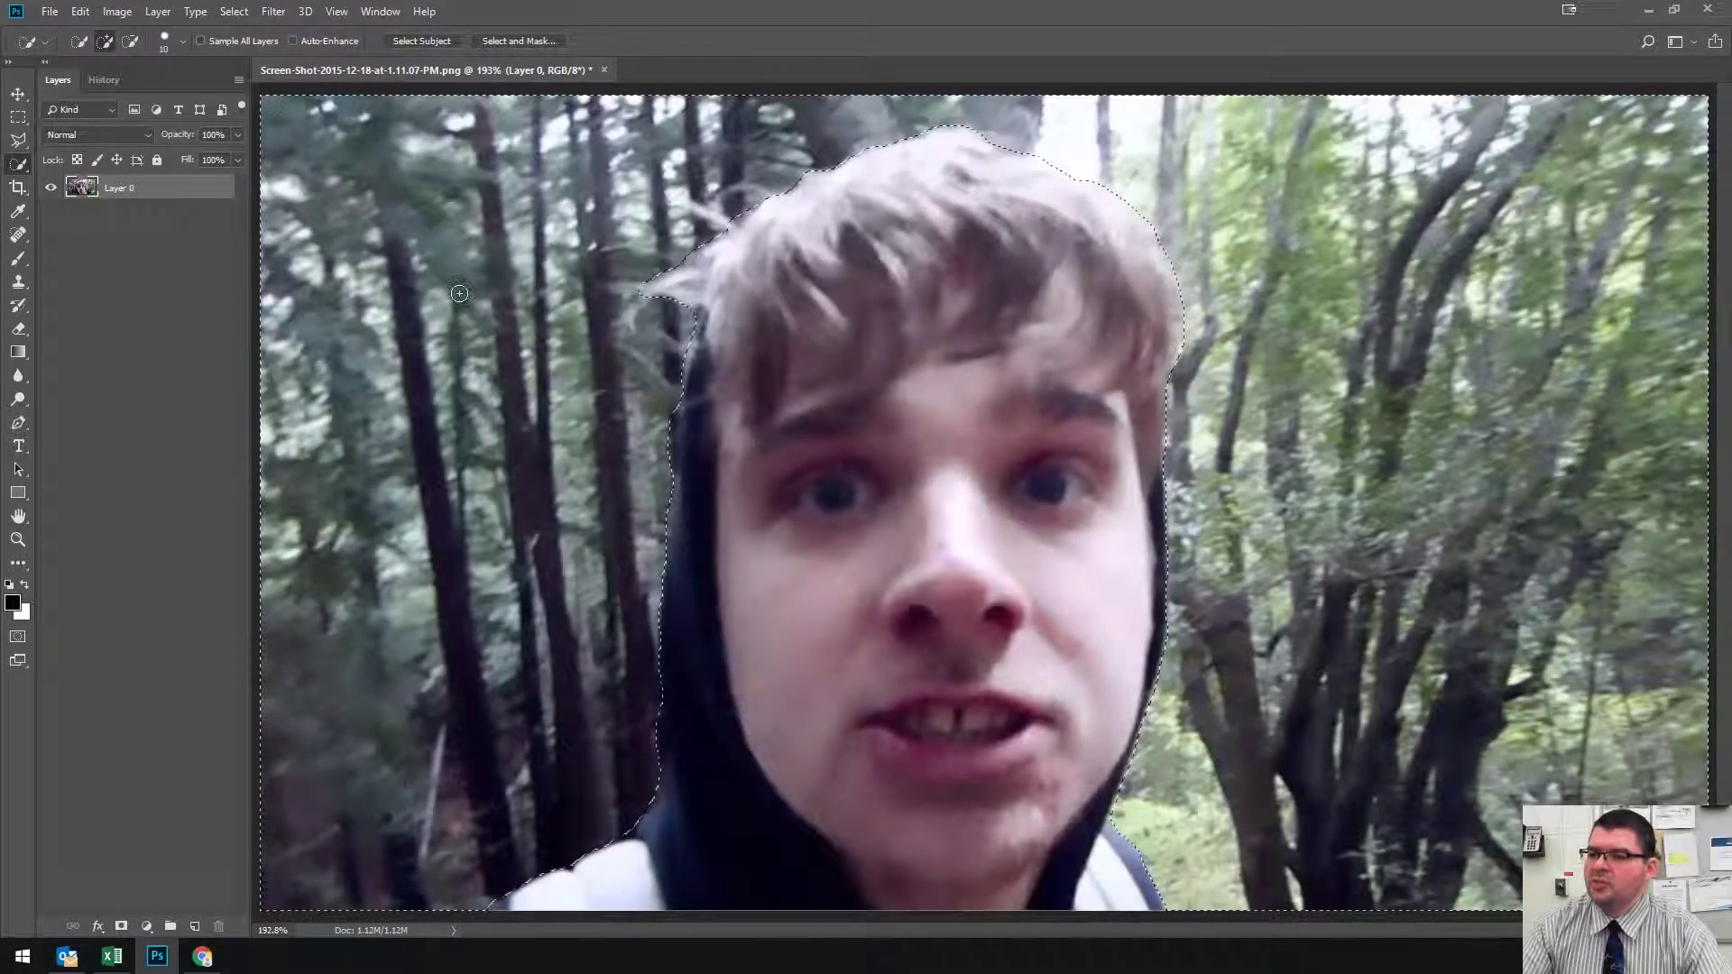
- Start the Lens Blur filter on the selected background and move its dialog so all the settings are in view
click(274, 11)
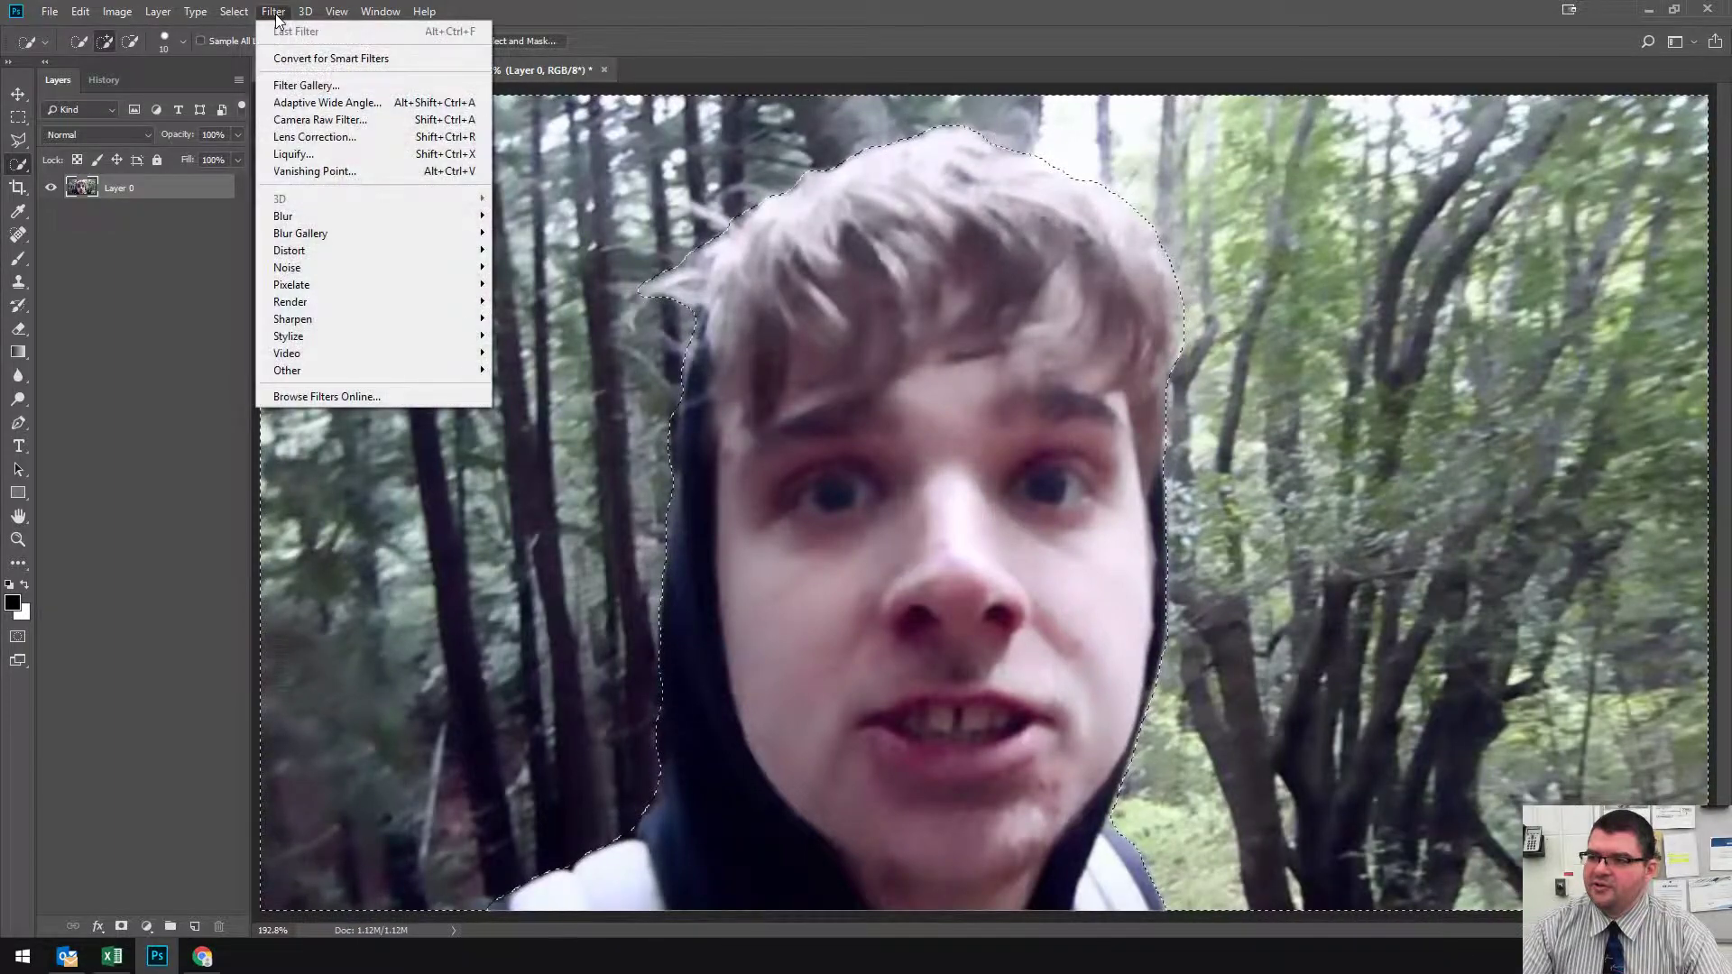
mouse_move(369, 255)
mouse_move(383, 220)
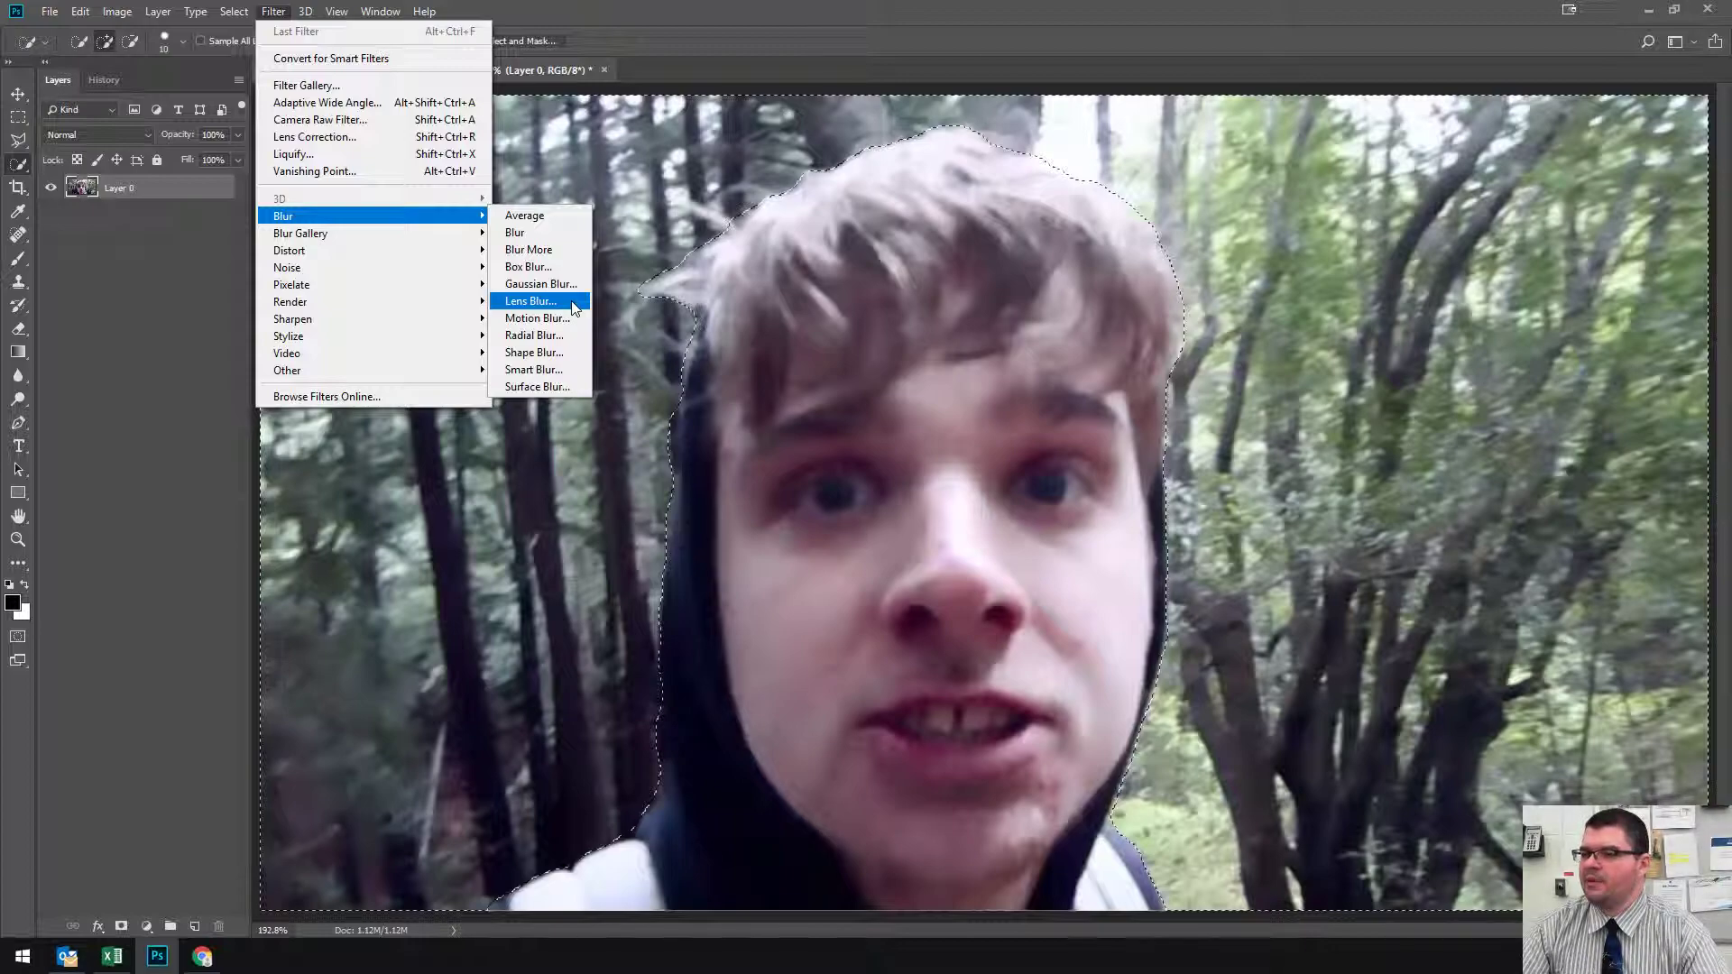
click(571, 303)
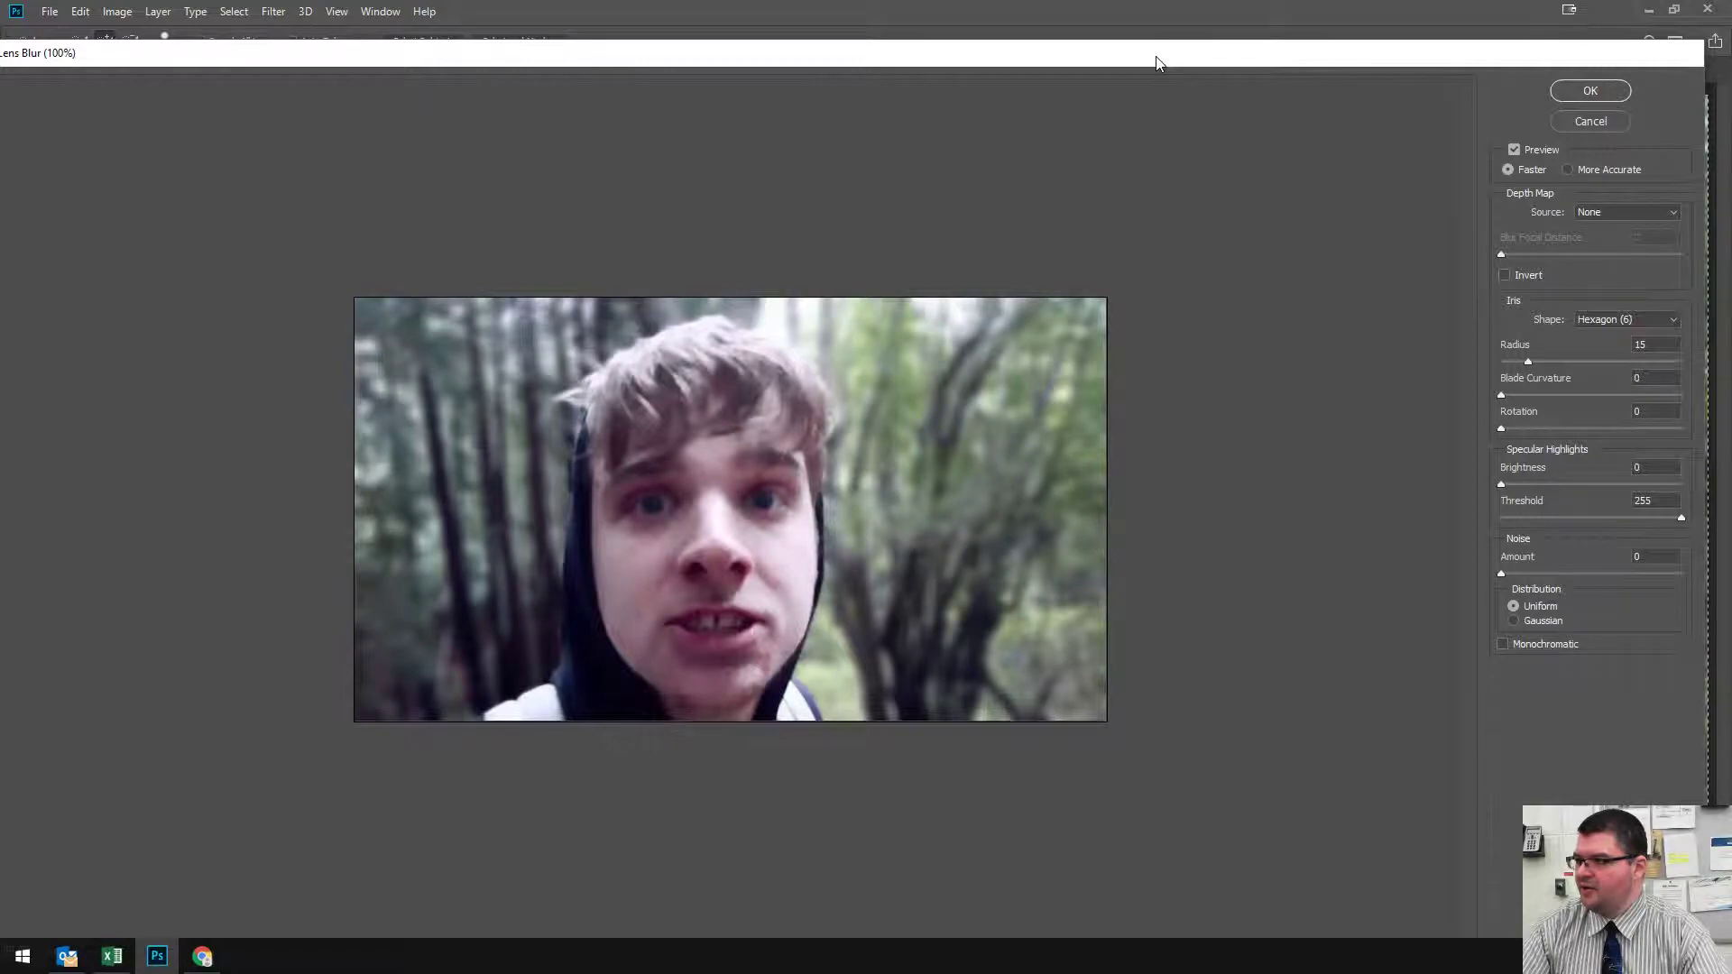
drag(1159, 61, 1108, 34)
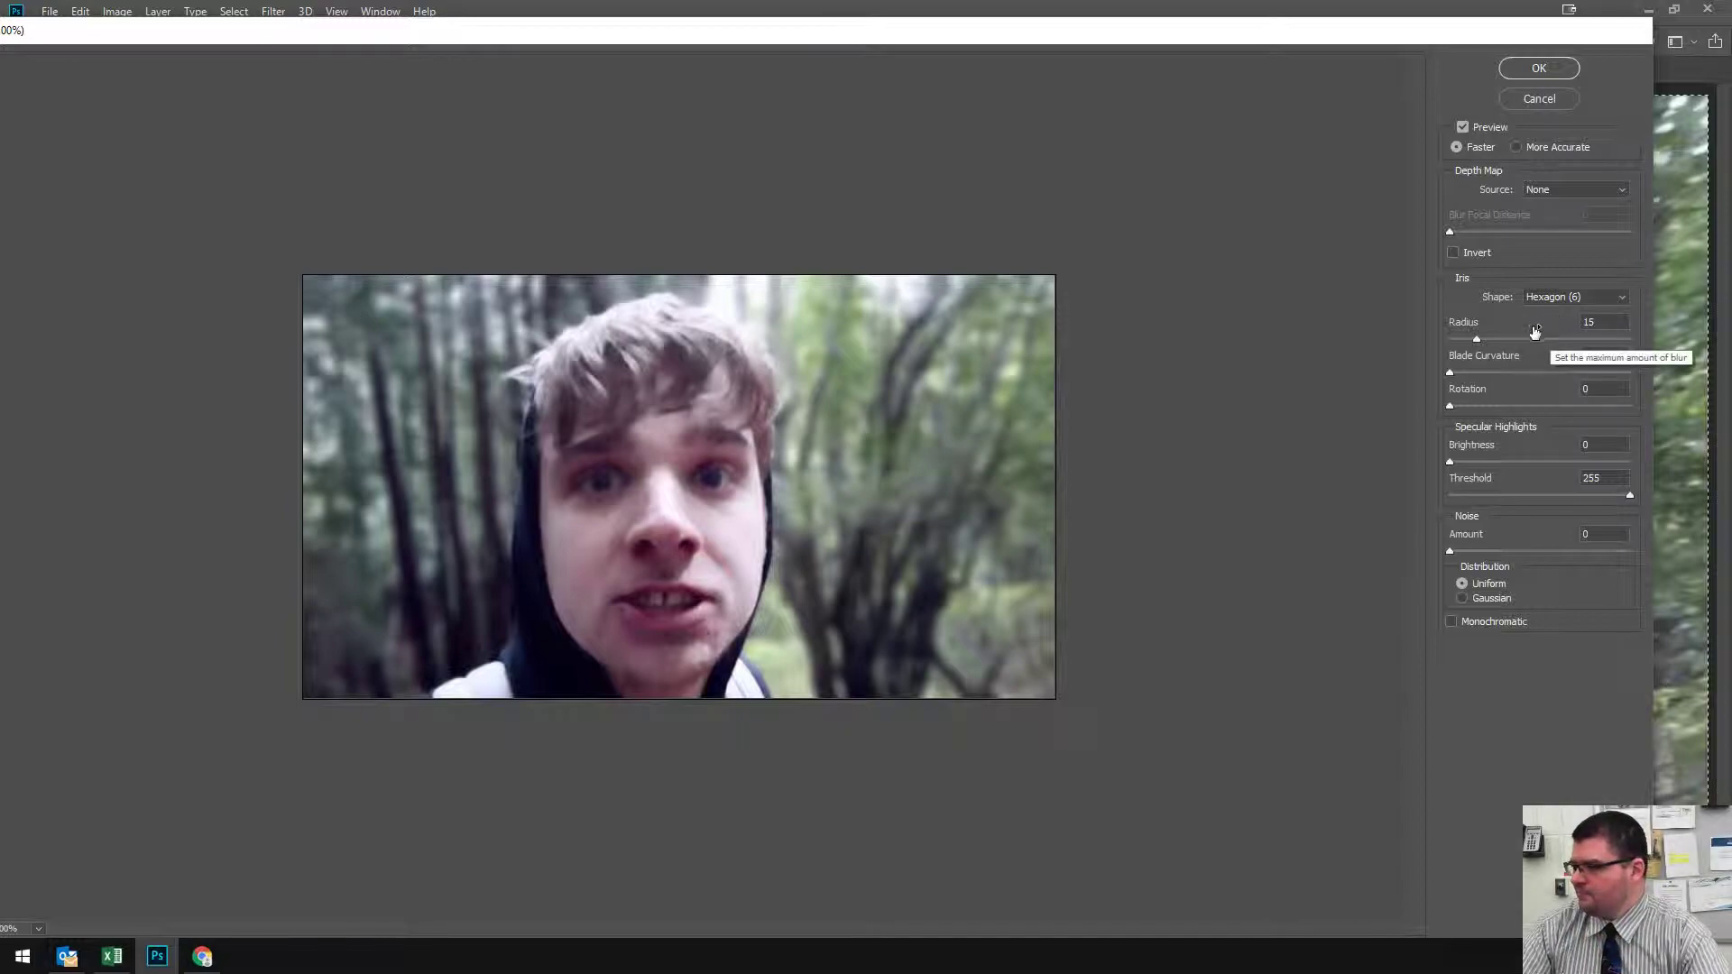
- Try Lens Blur iris radii of 51, 33 and 79, and settle on a radius of 41
drag(1476, 339, 1526, 353)
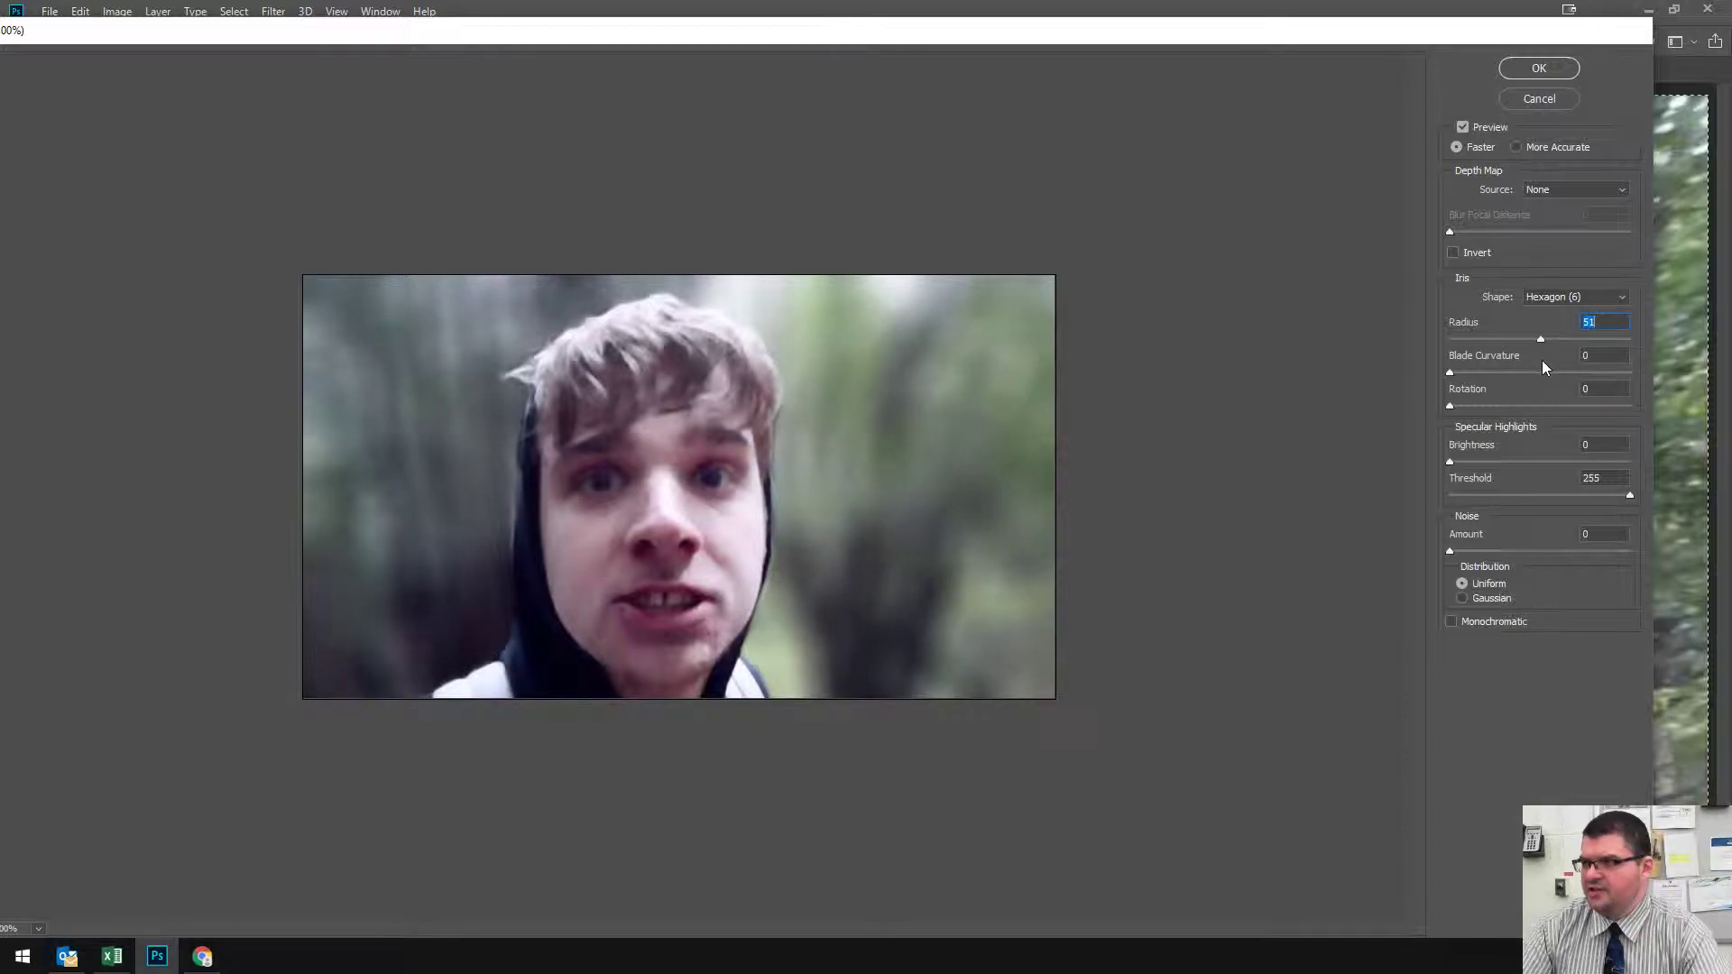
drag(1543, 362, 1507, 345)
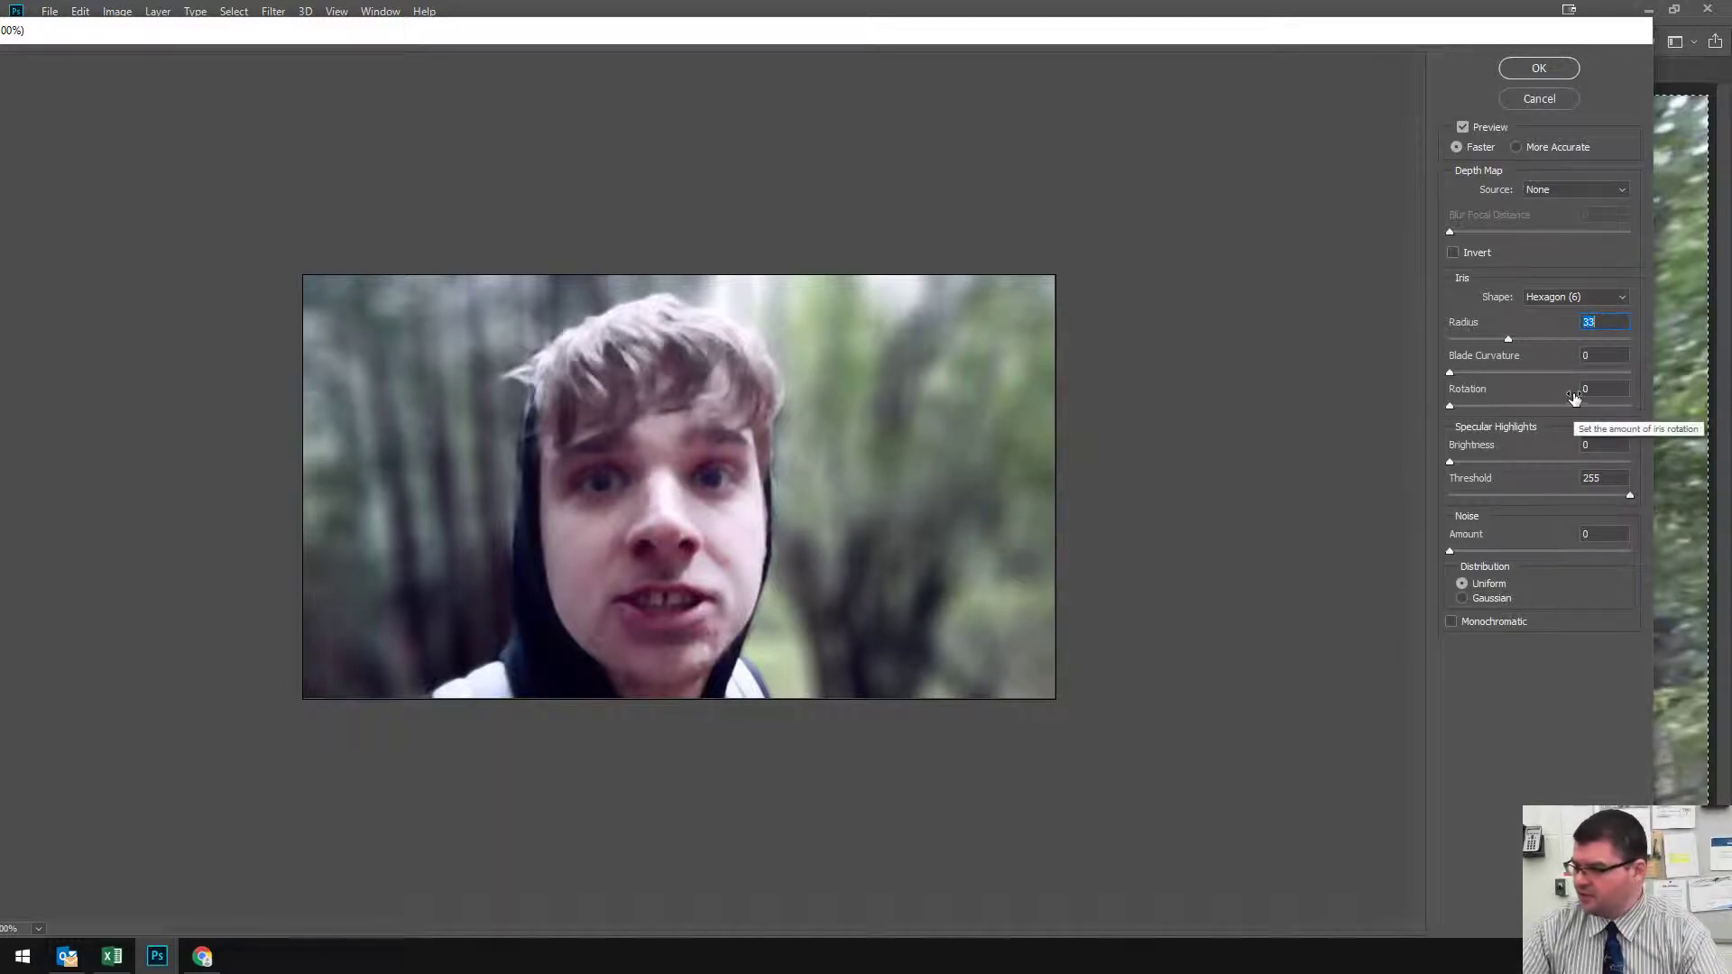
drag(1509, 339, 1617, 345)
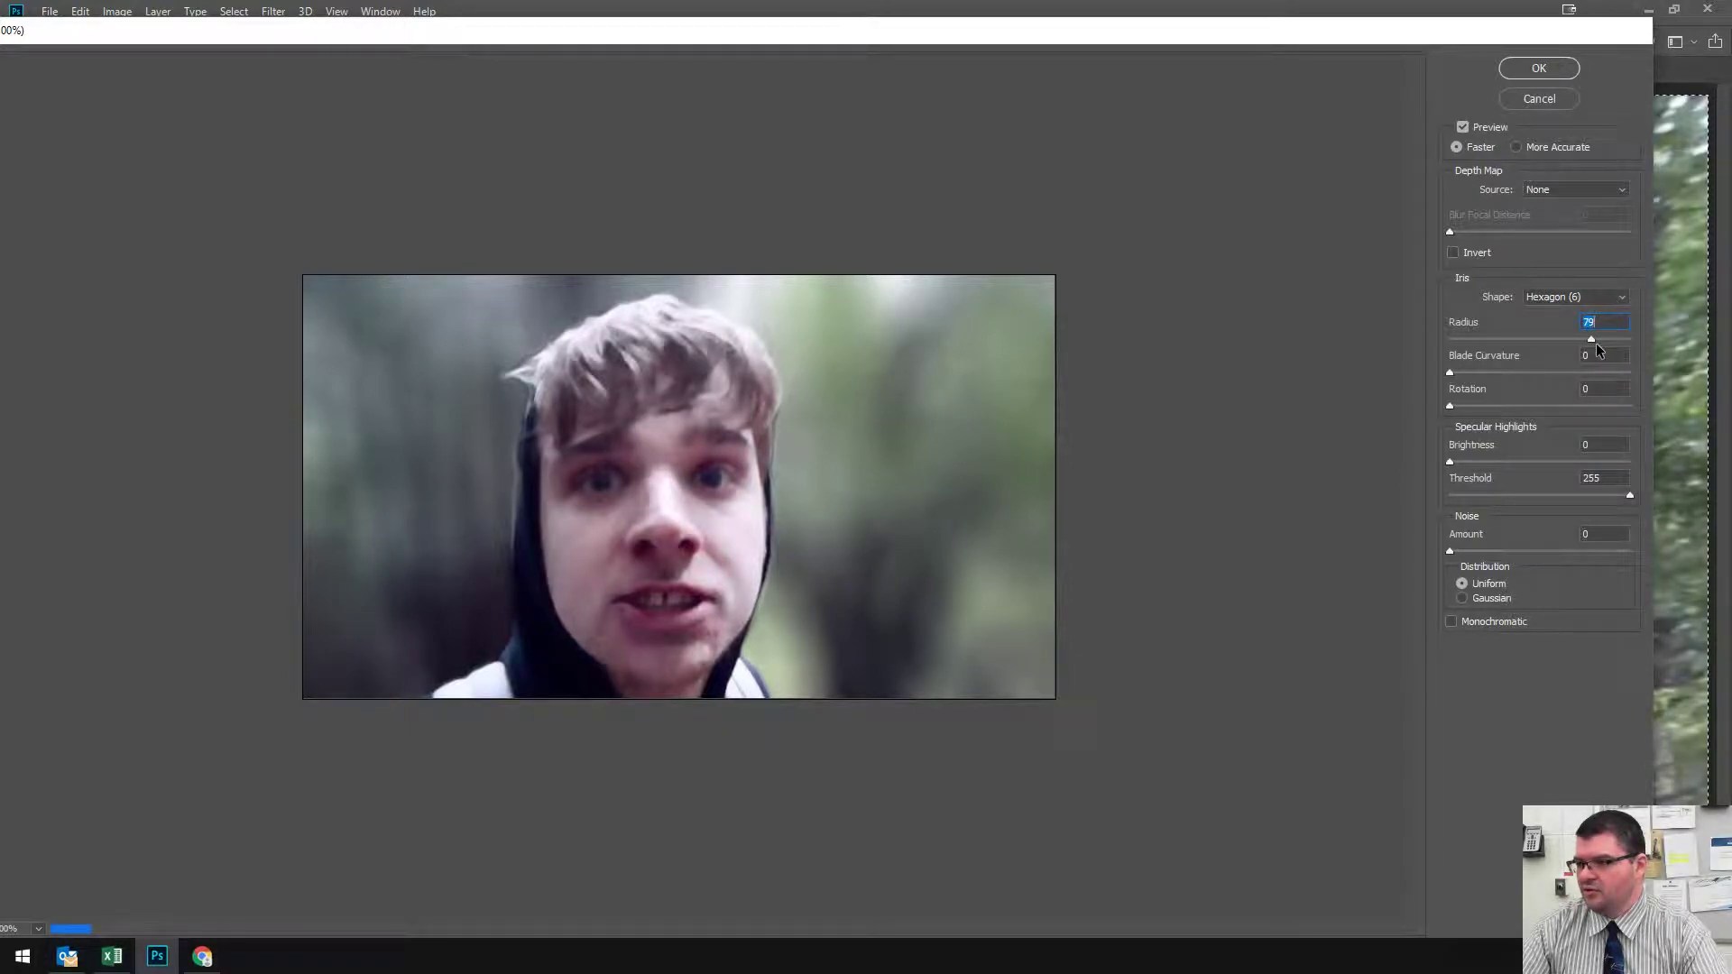
drag(1595, 341, 1524, 339)
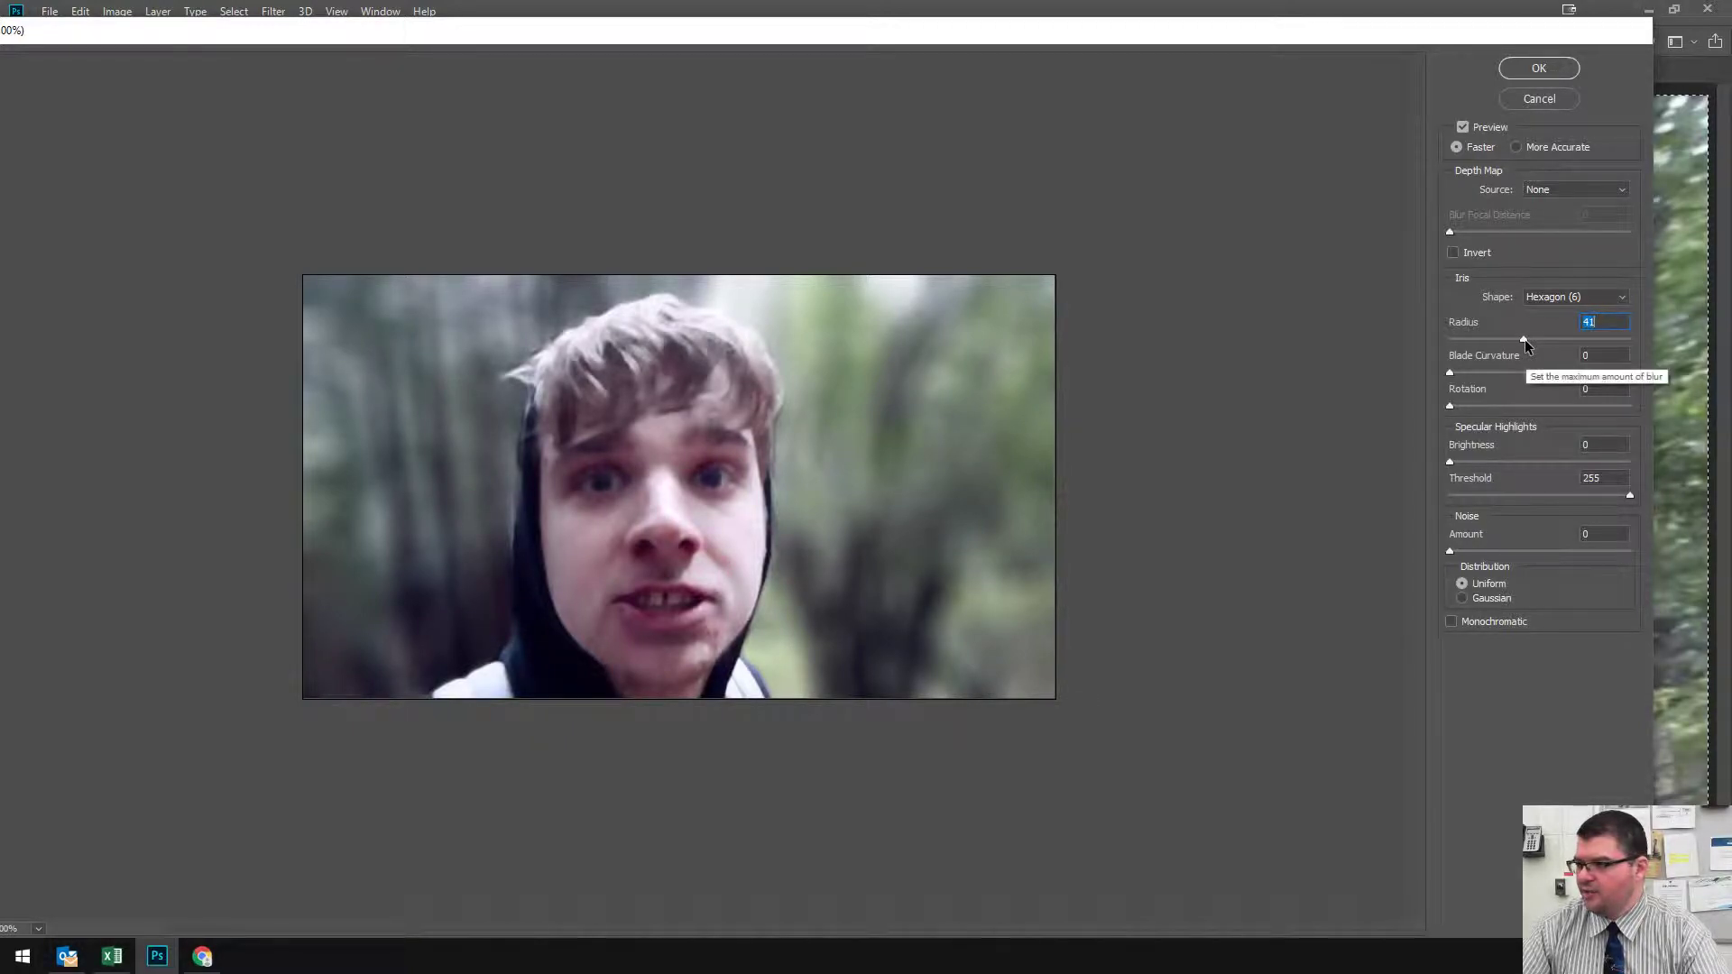
- Try the Triangle, Square, Pentagon, Heptagon and Octagon iris shapes for the blur and return to Hexagon (6)
click(1621, 296)
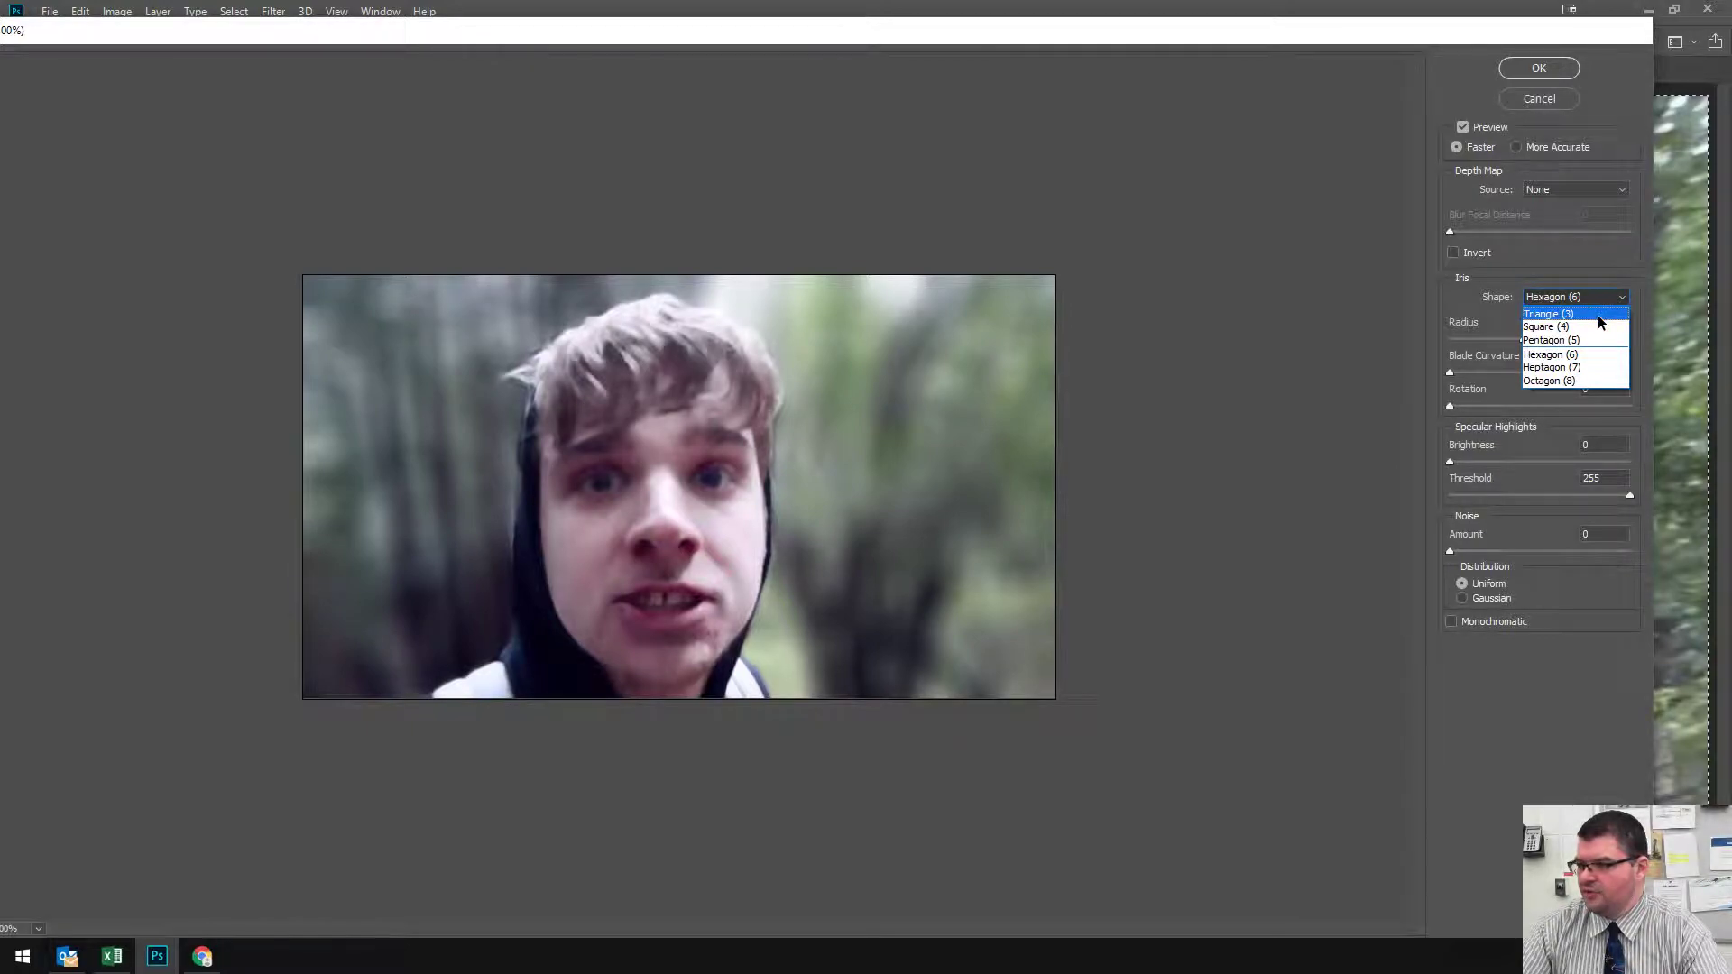
click(1599, 316)
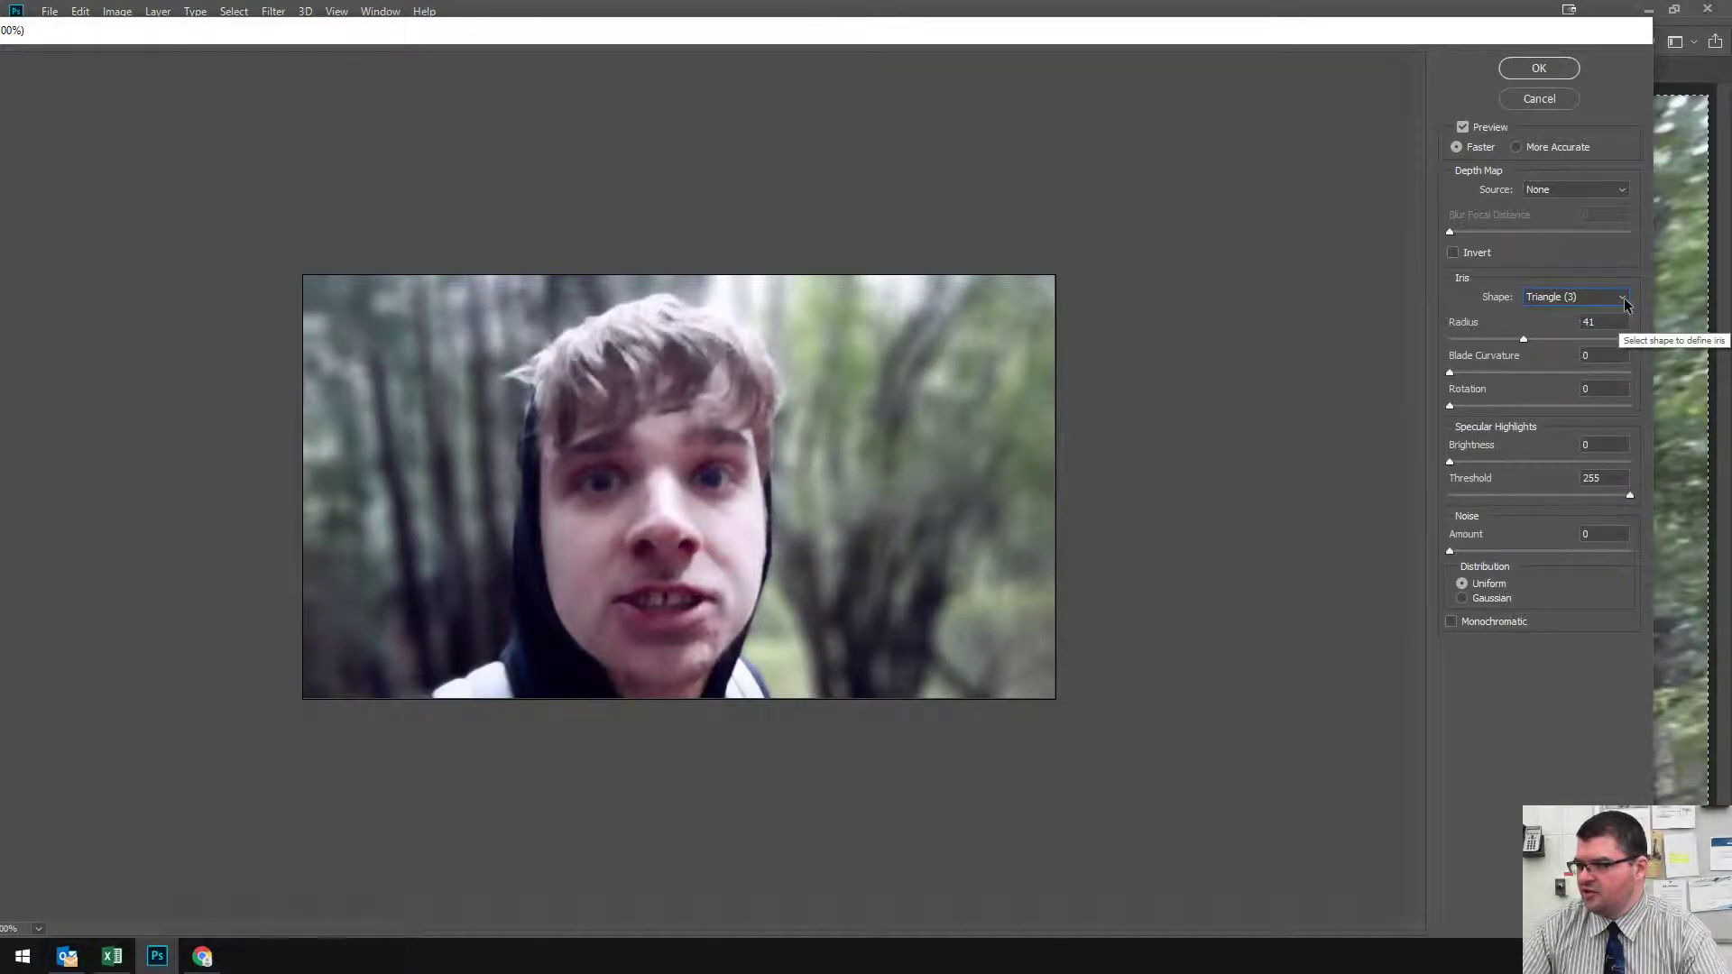
click(1624, 300)
click(1606, 328)
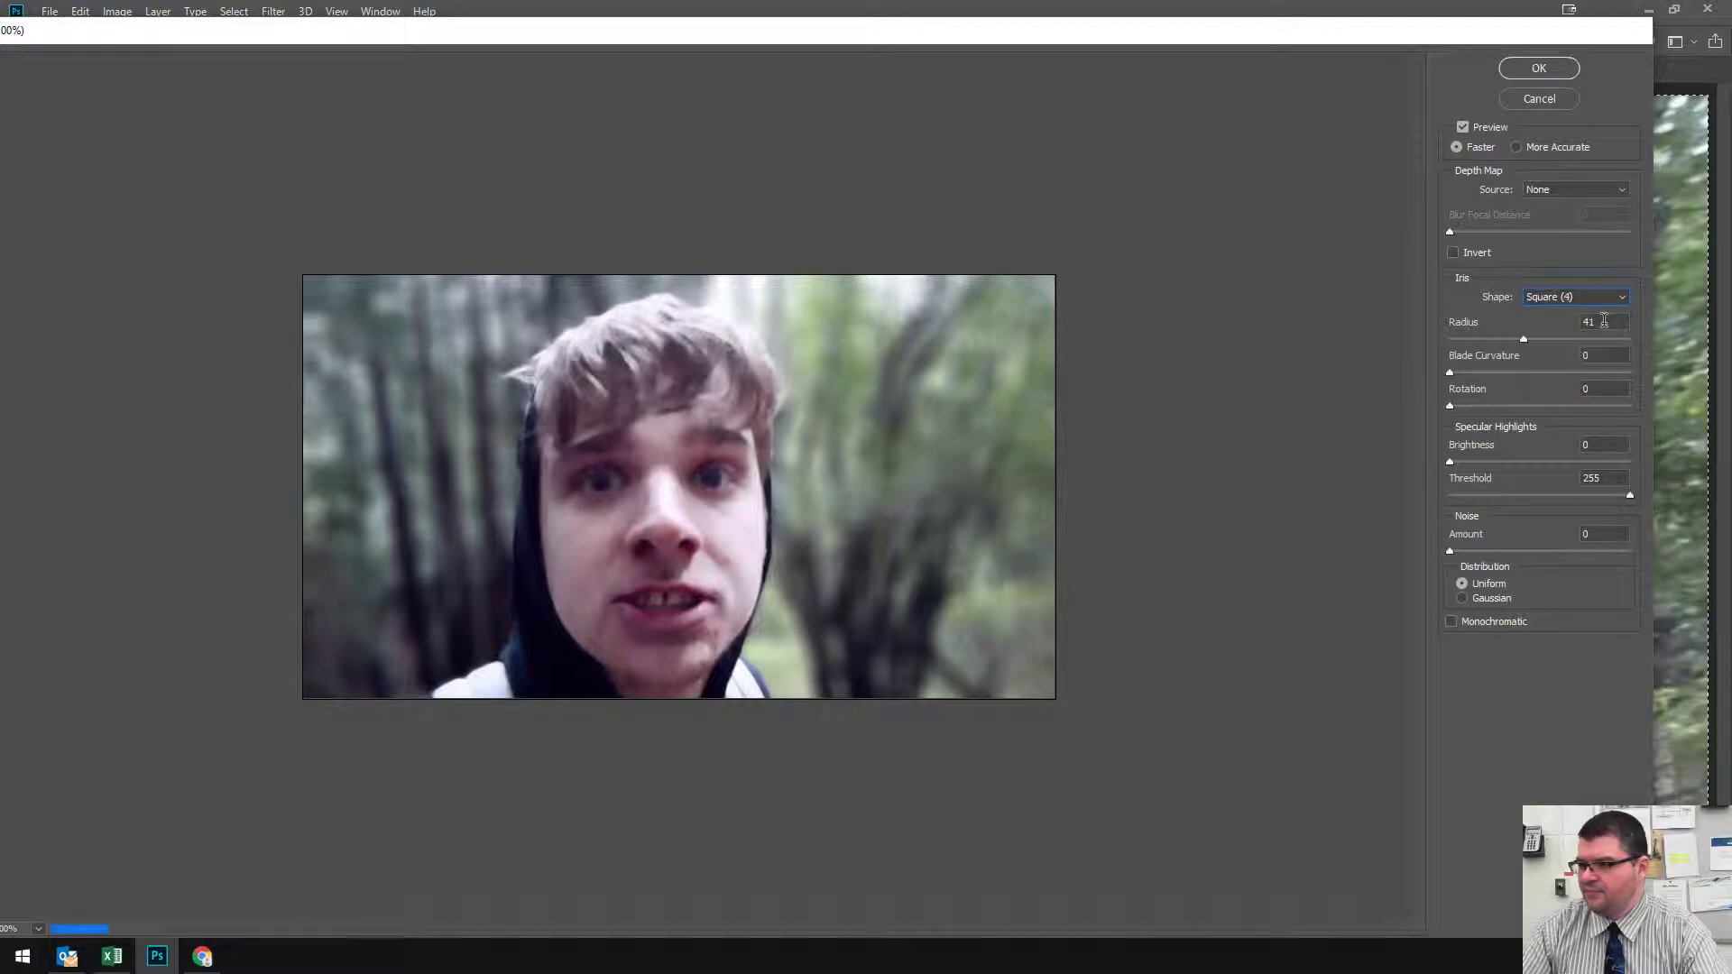
click(1626, 301)
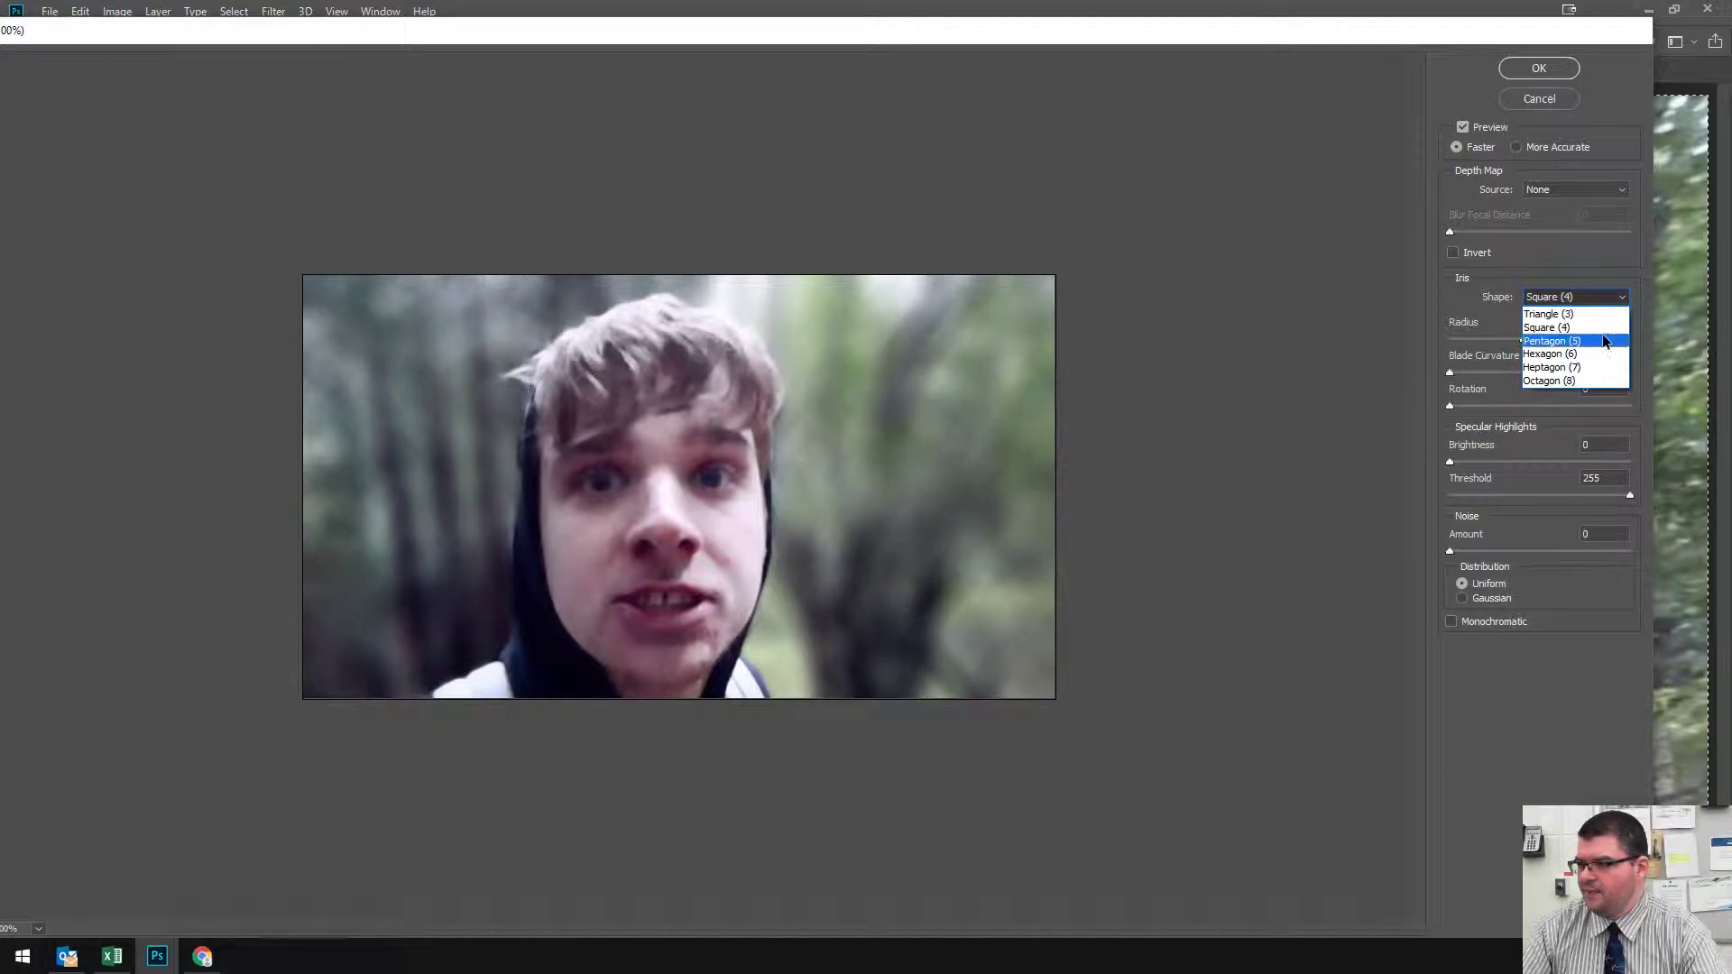
click(1601, 337)
click(1624, 300)
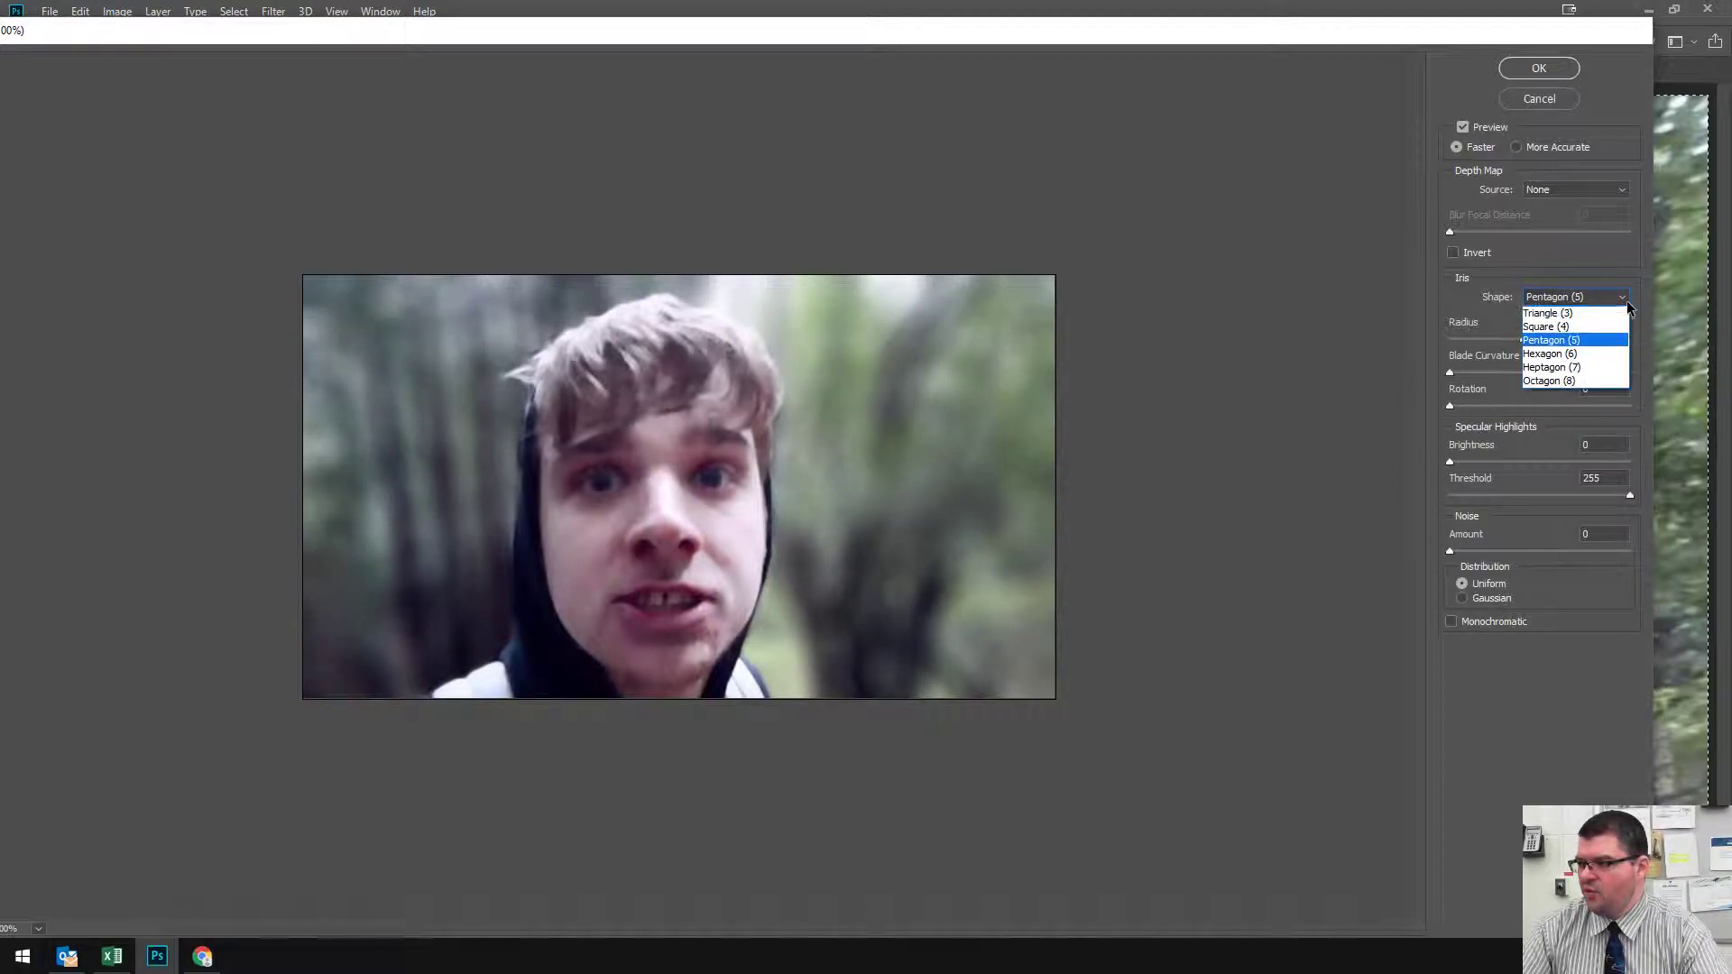
click(1600, 368)
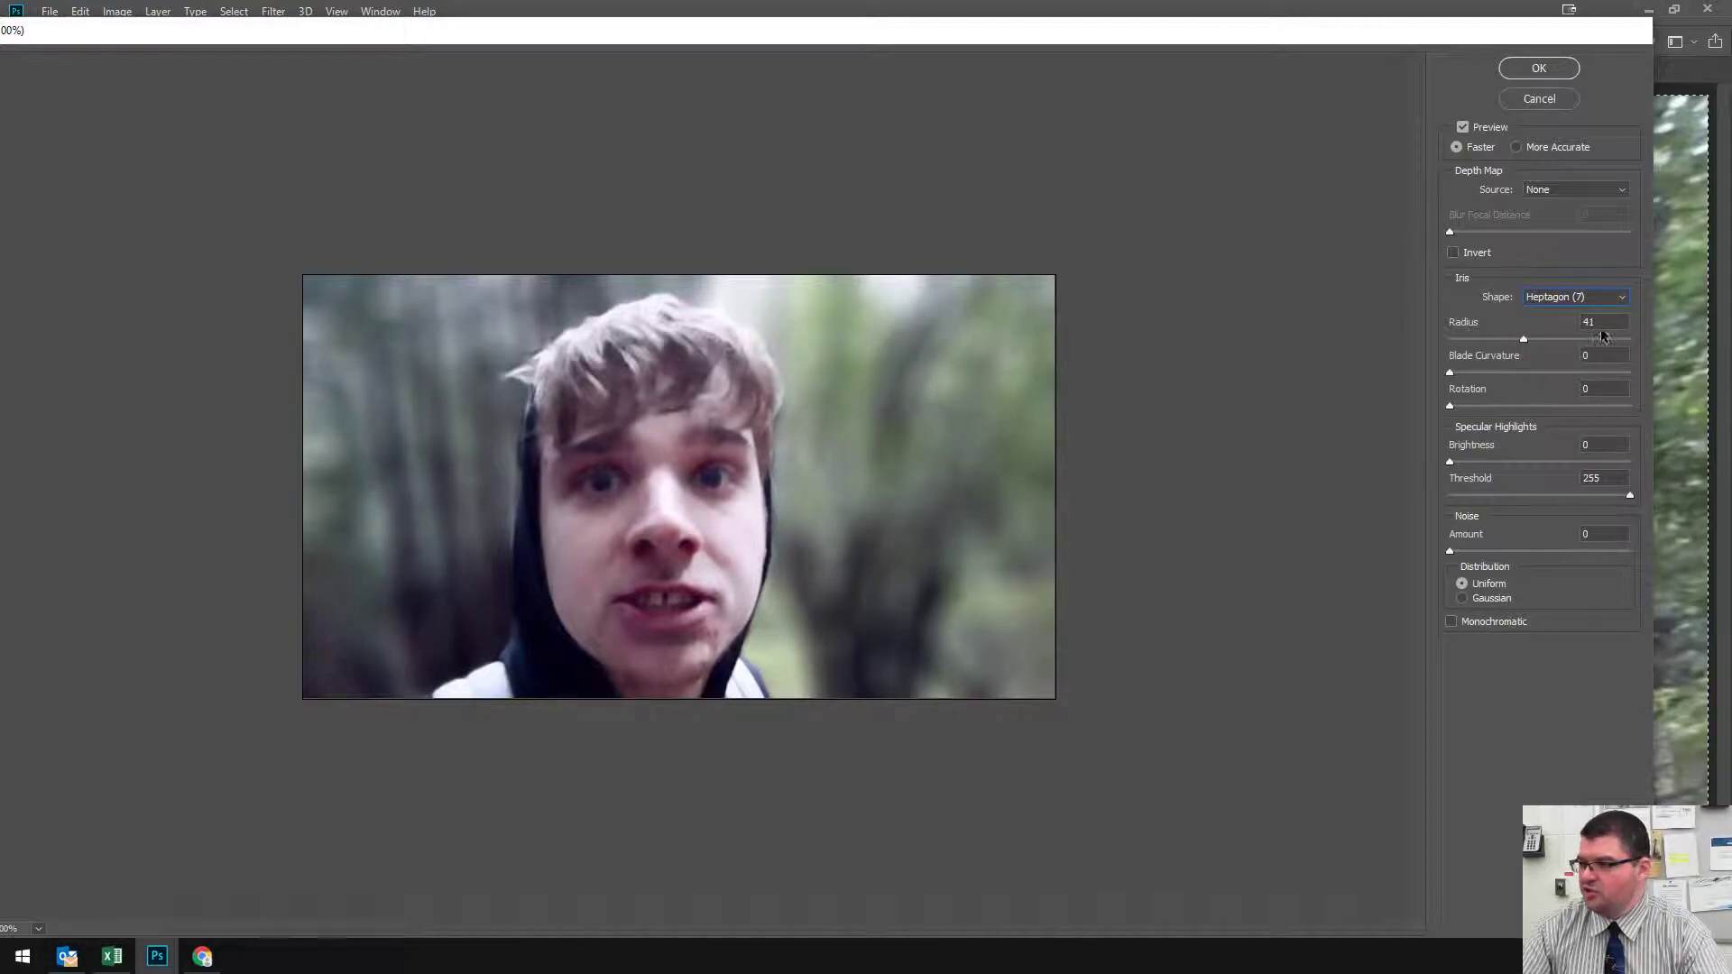
click(1614, 297)
click(1587, 381)
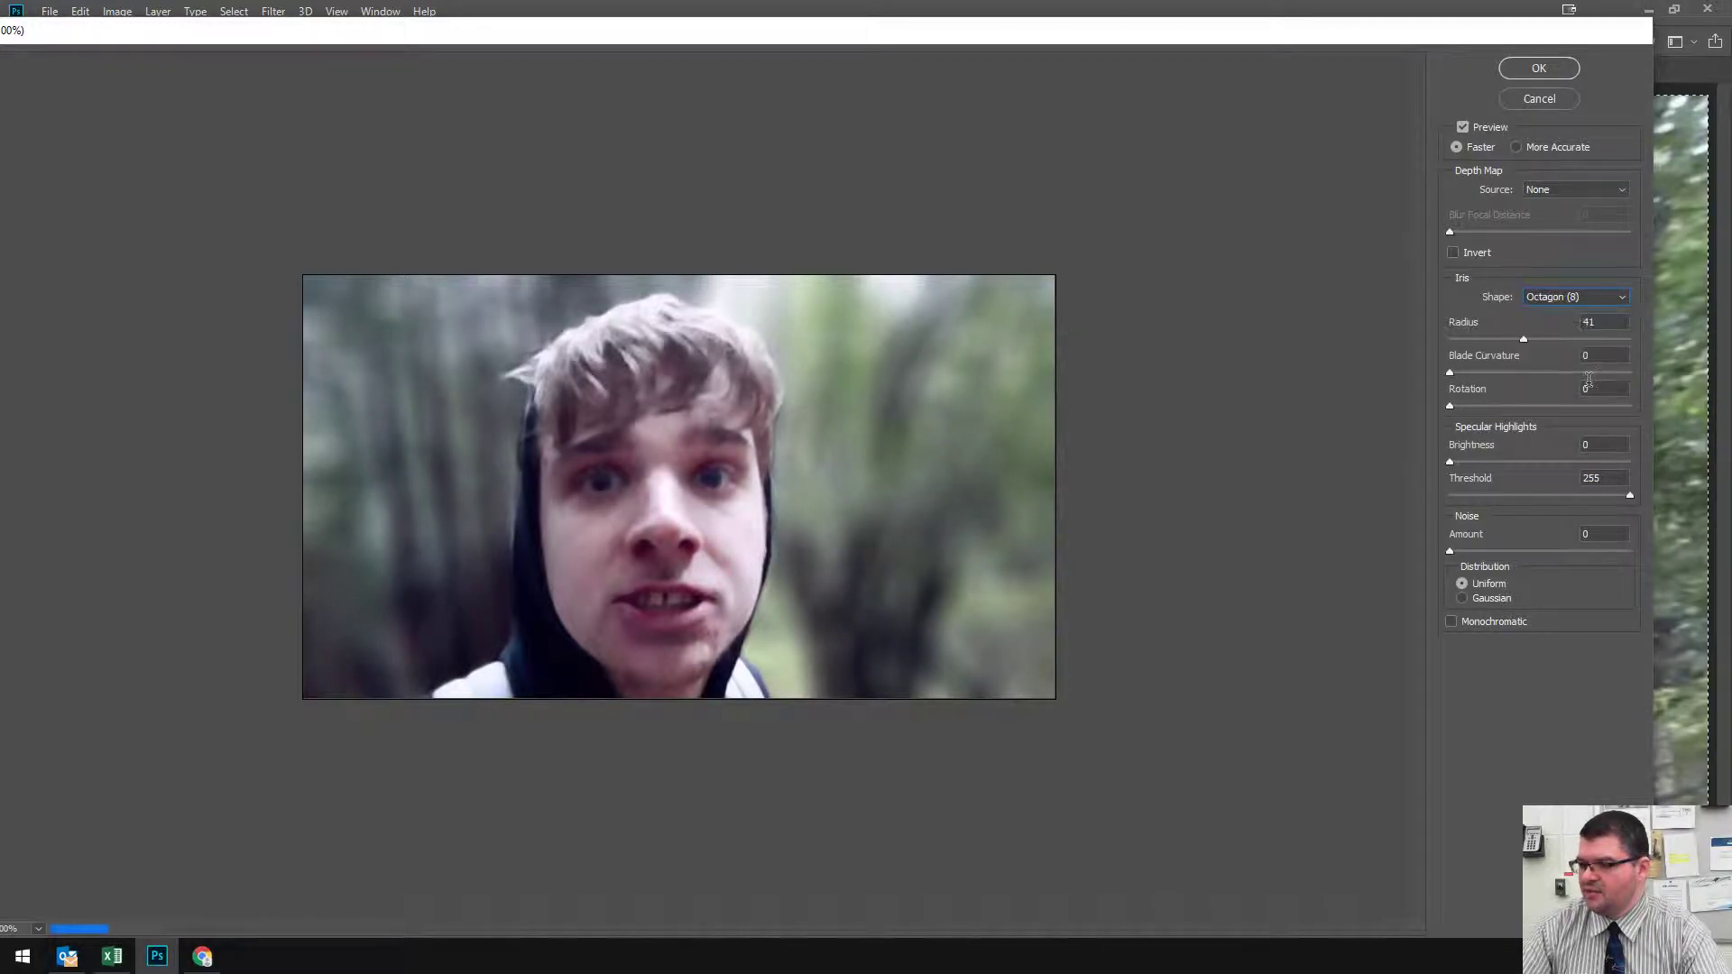
click(1626, 301)
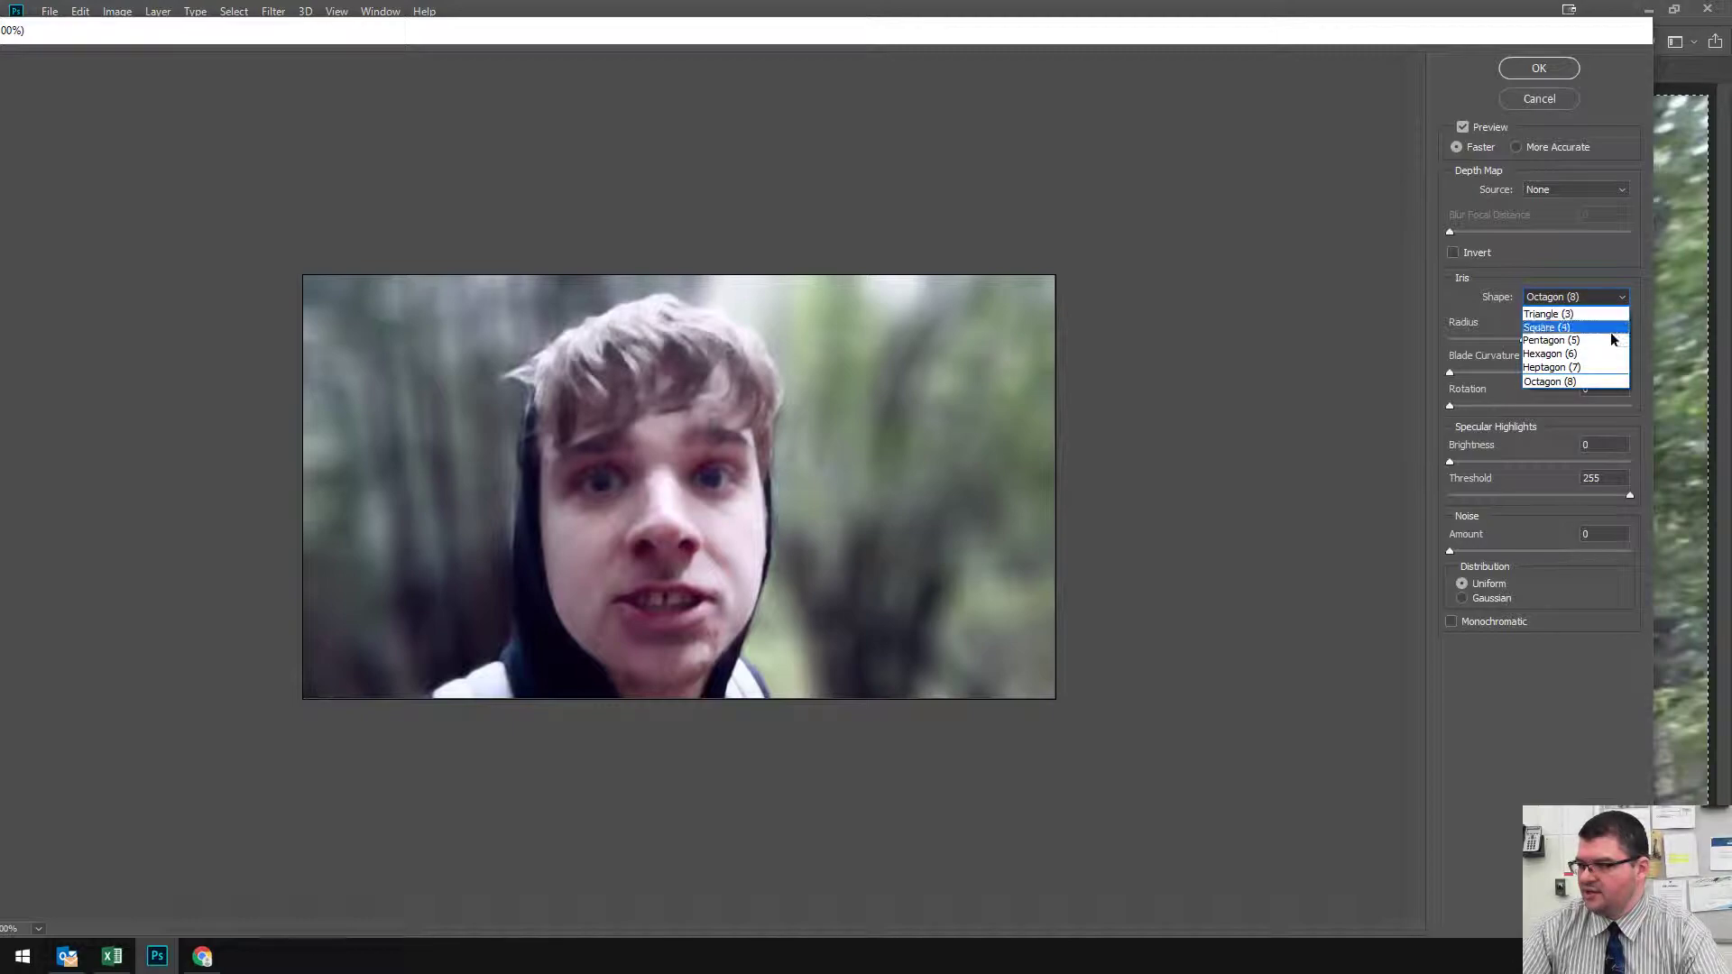
click(1602, 380)
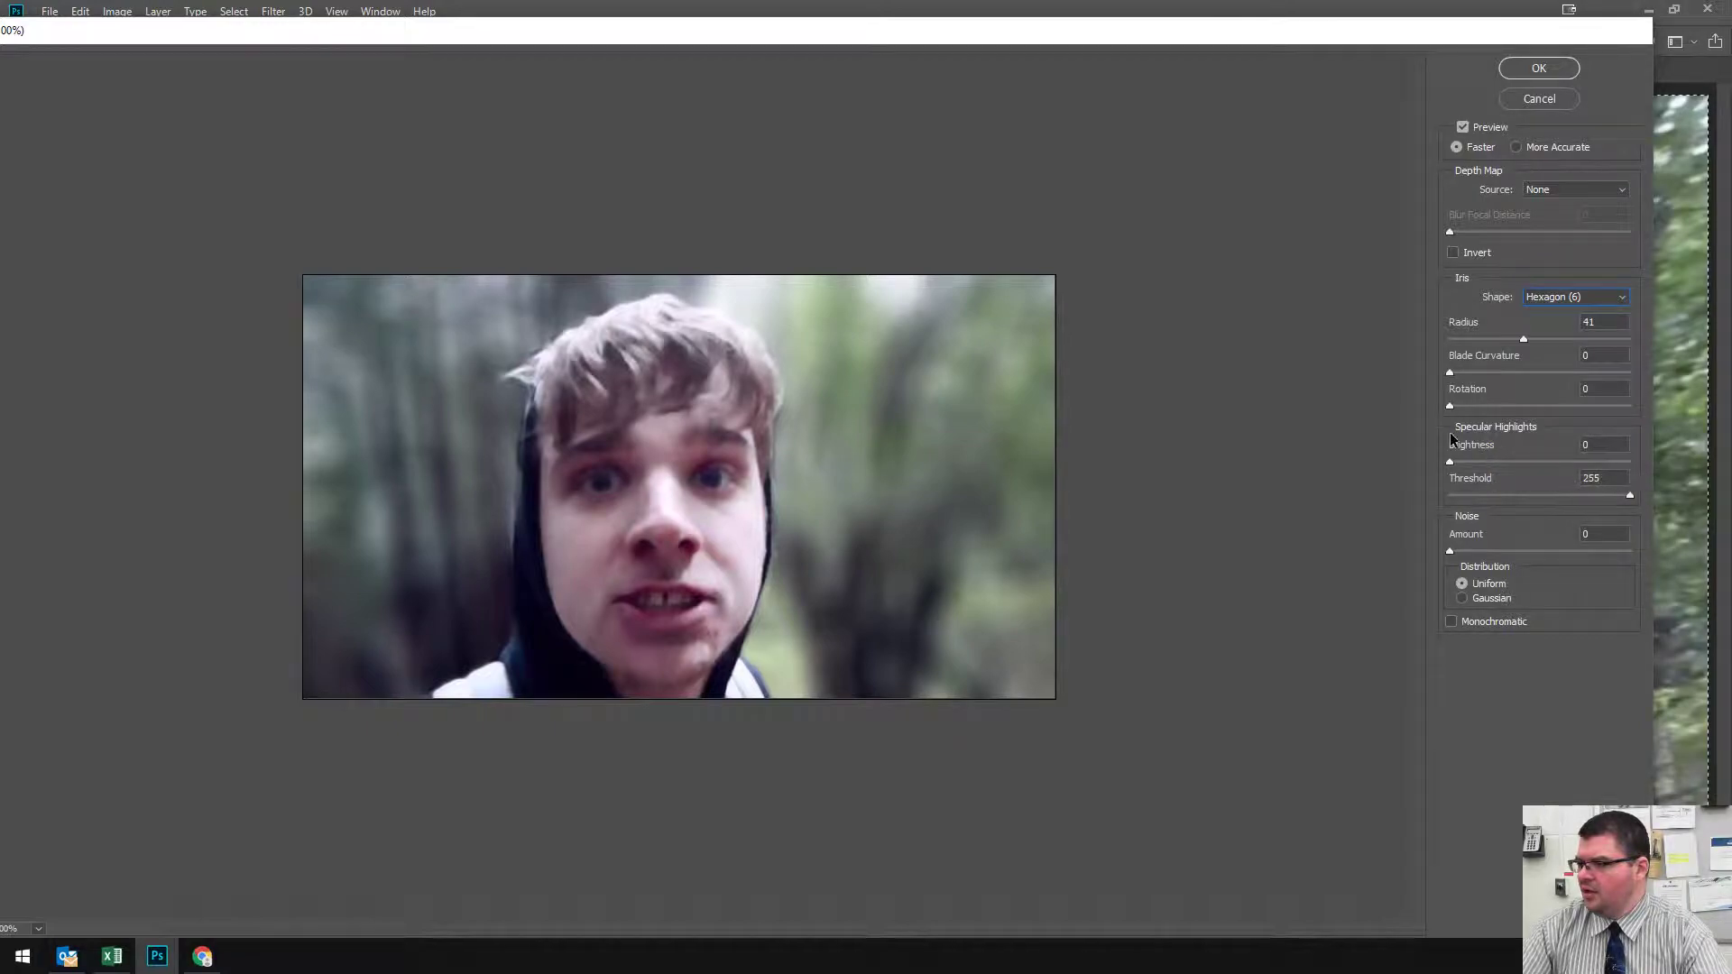
- Try out the specular highlight brightness and a noise amount of 4, leaving both settings at 0
mouse_move(1450, 466)
mouse_down()
mouse_move(1612, 479)
mouse_move(1437, 463)
mouse_up()
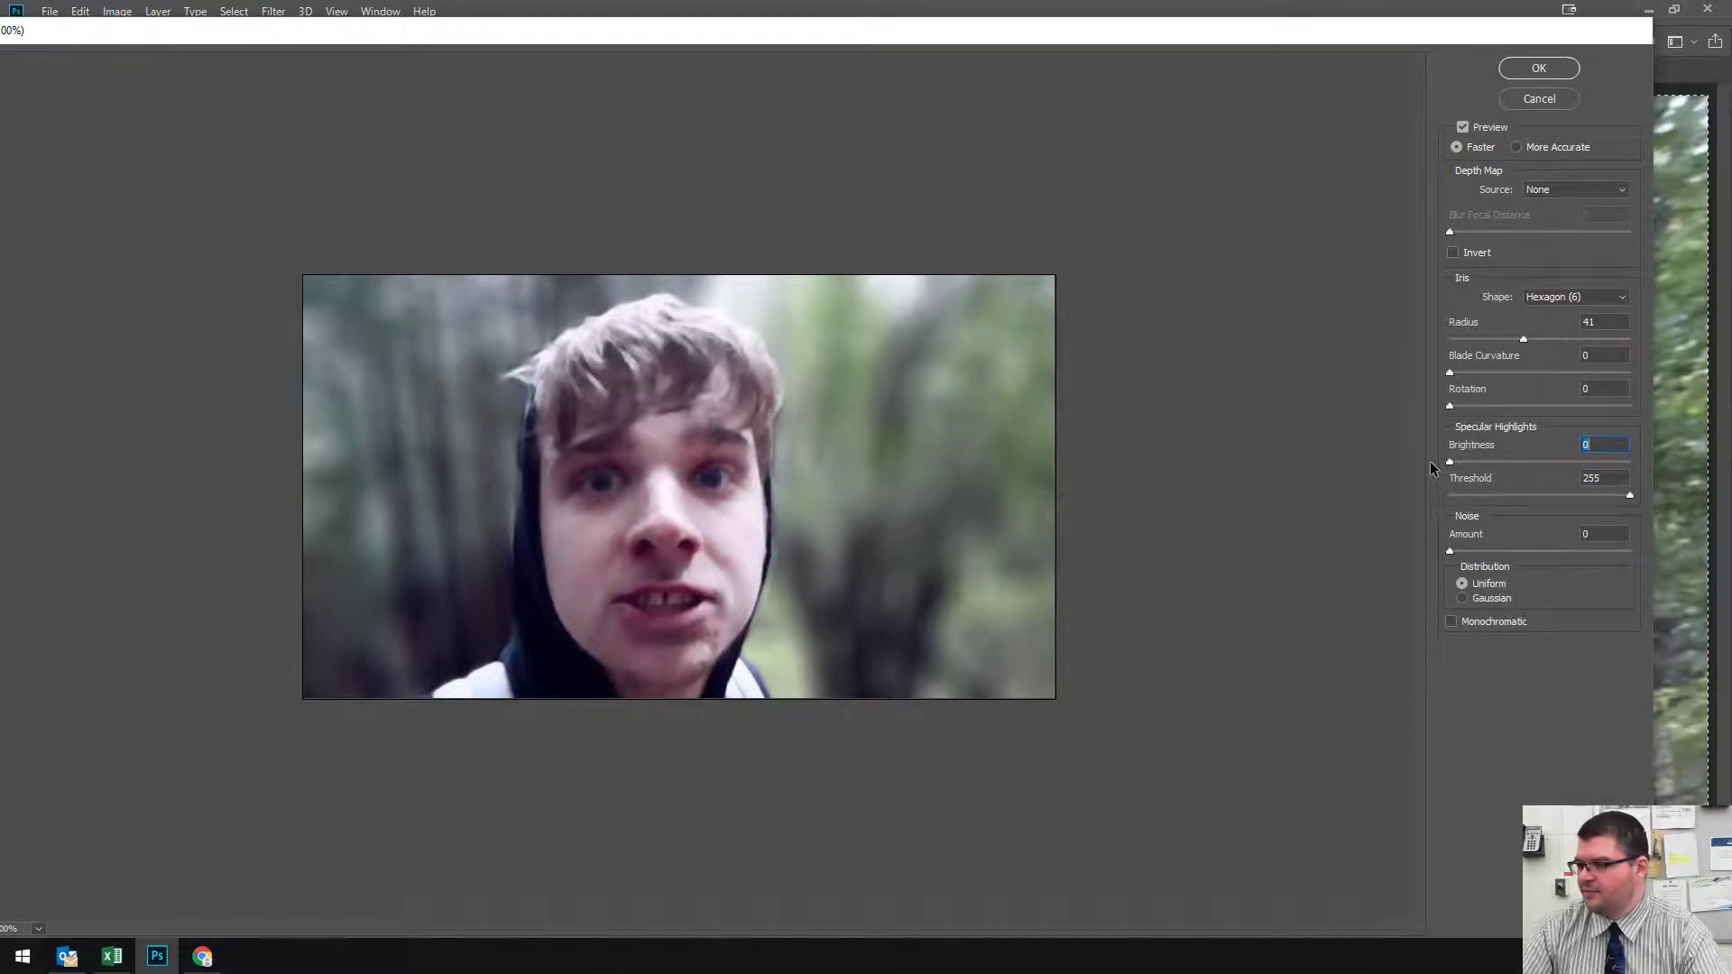
mouse_move(1449, 551)
mouse_down()
mouse_move(1561, 550)
mouse_move(1439, 542)
mouse_up()
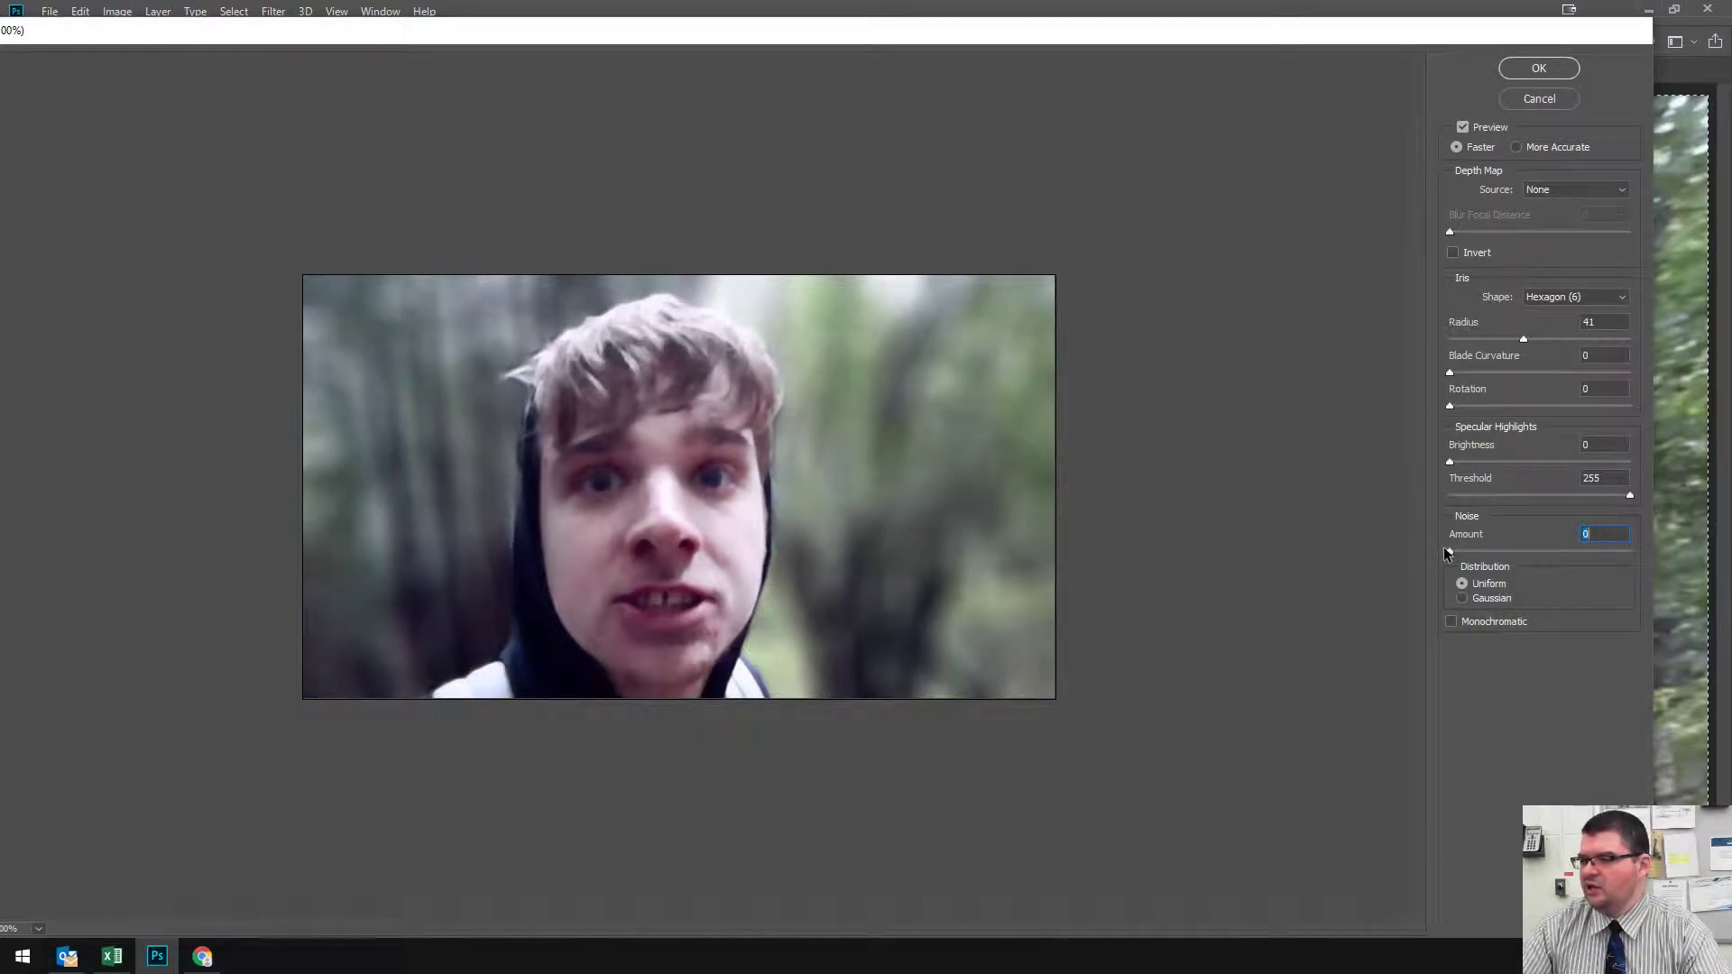
drag(1447, 554, 1452, 554)
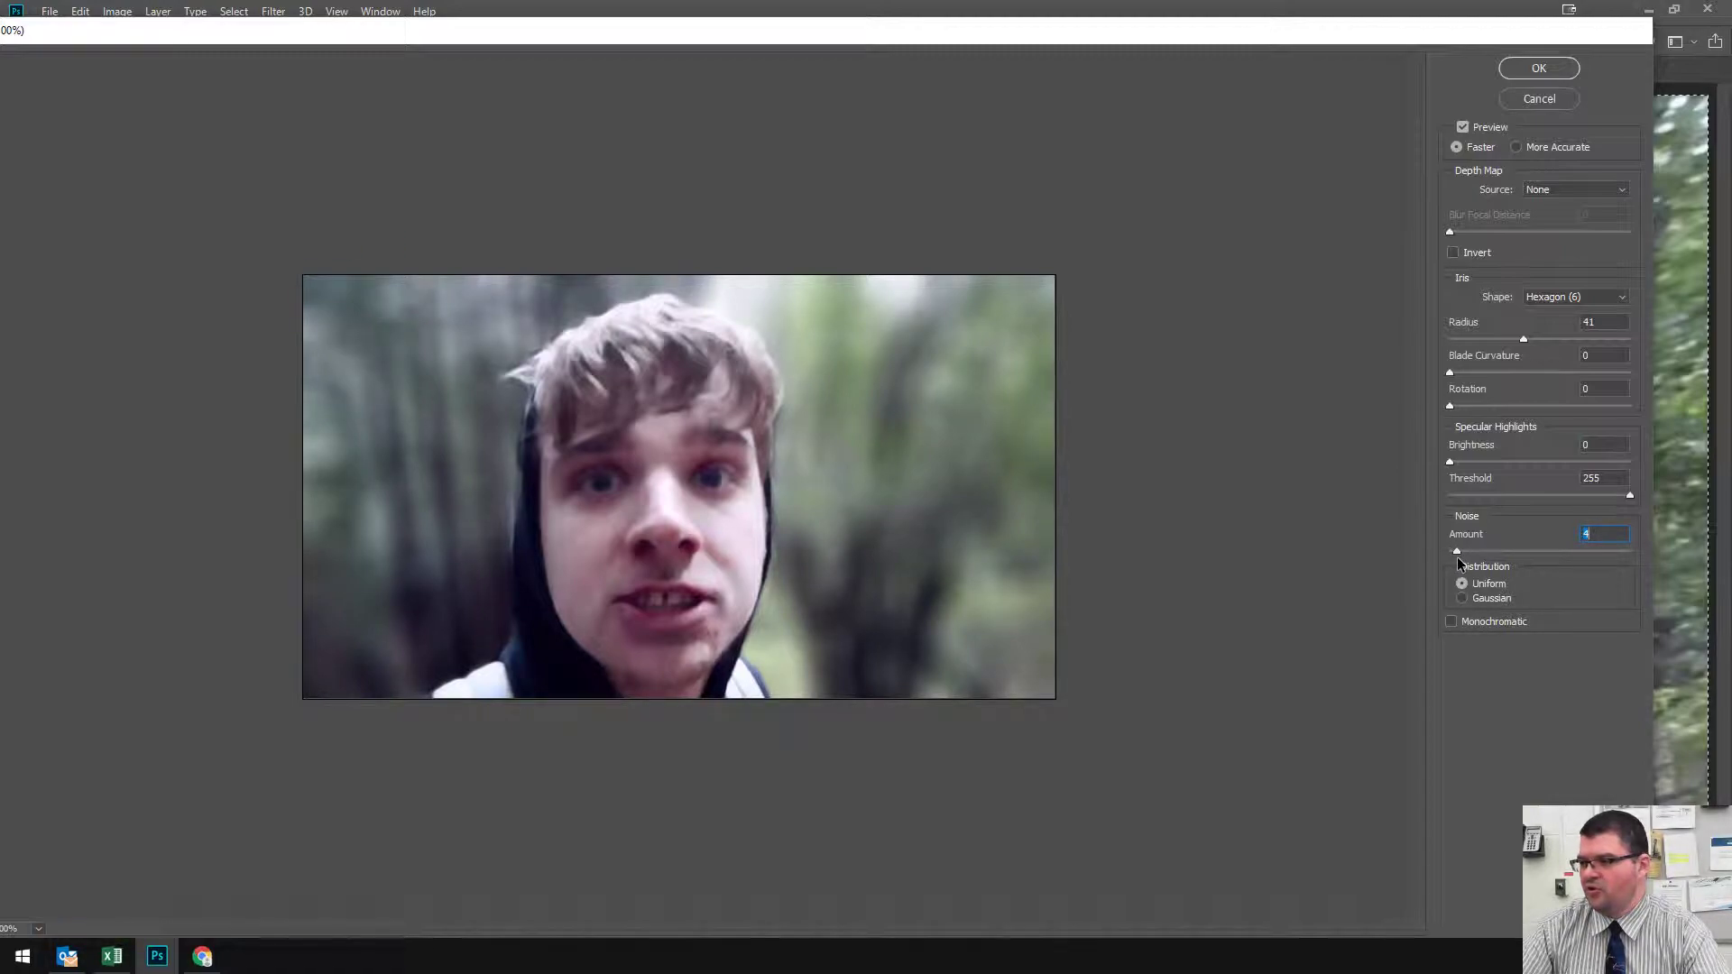
drag(1454, 556, 1458, 558)
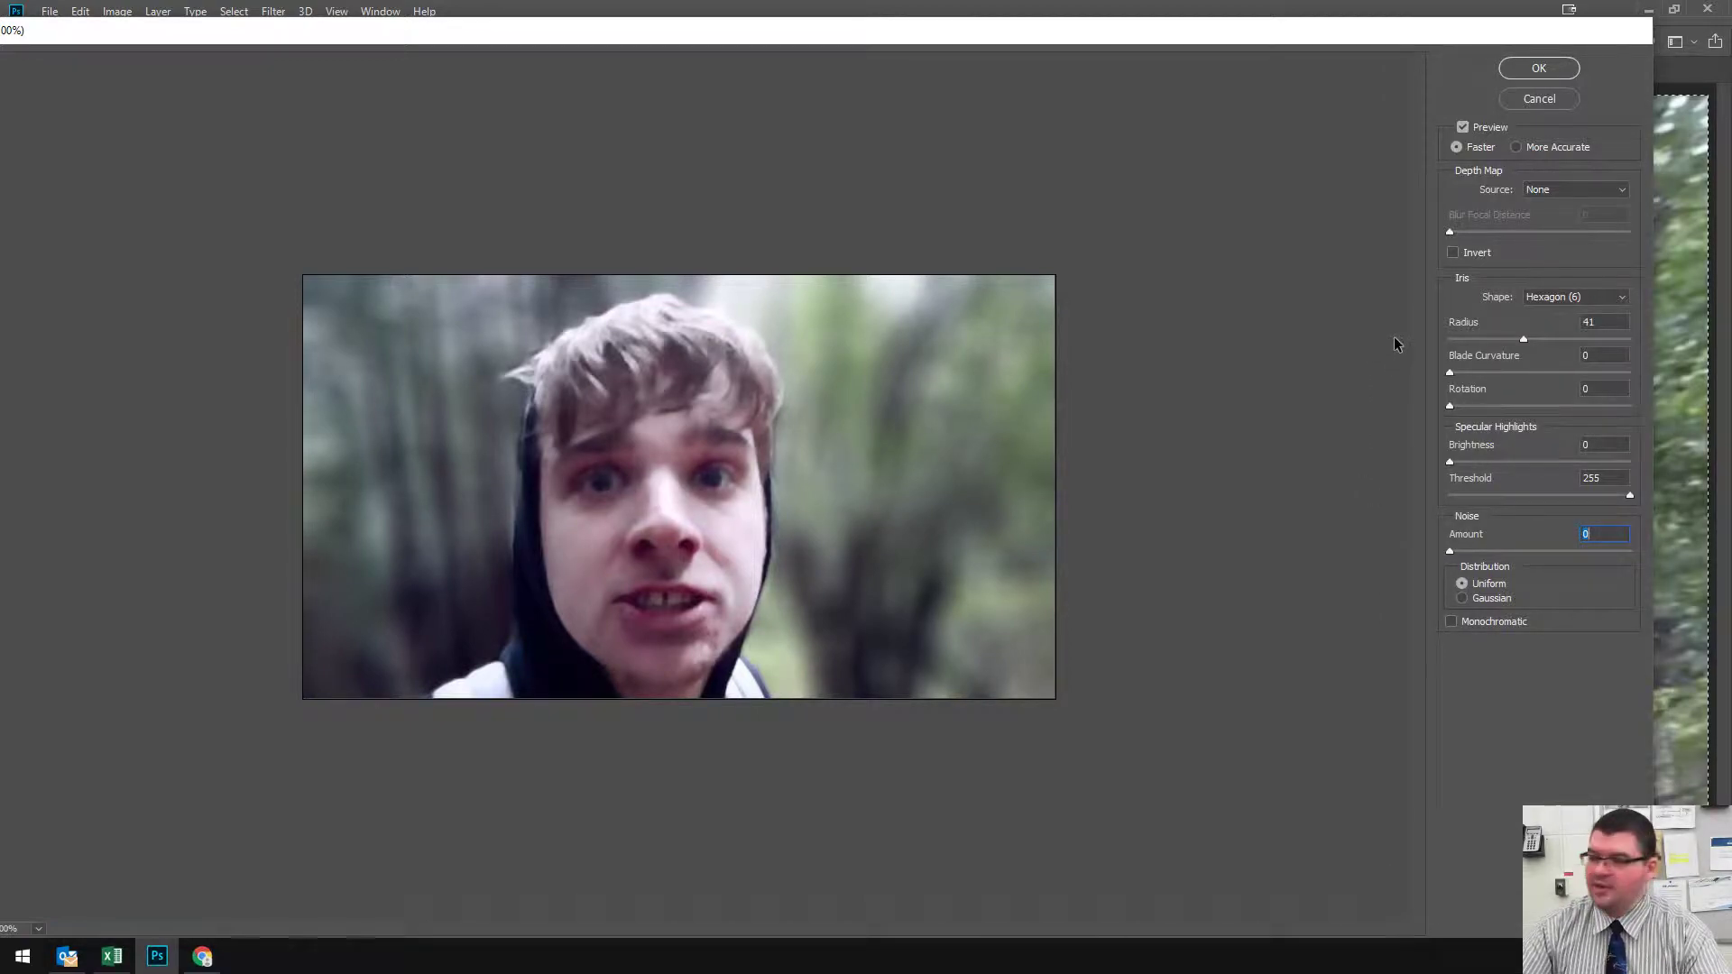
- Toggle the Lens Blur preview repeatedly to compare the original and blurred backgrounds, leaving the preview on
click(1462, 127)
click(1463, 128)
click(1463, 129)
click(1462, 128)
click(1462, 128)
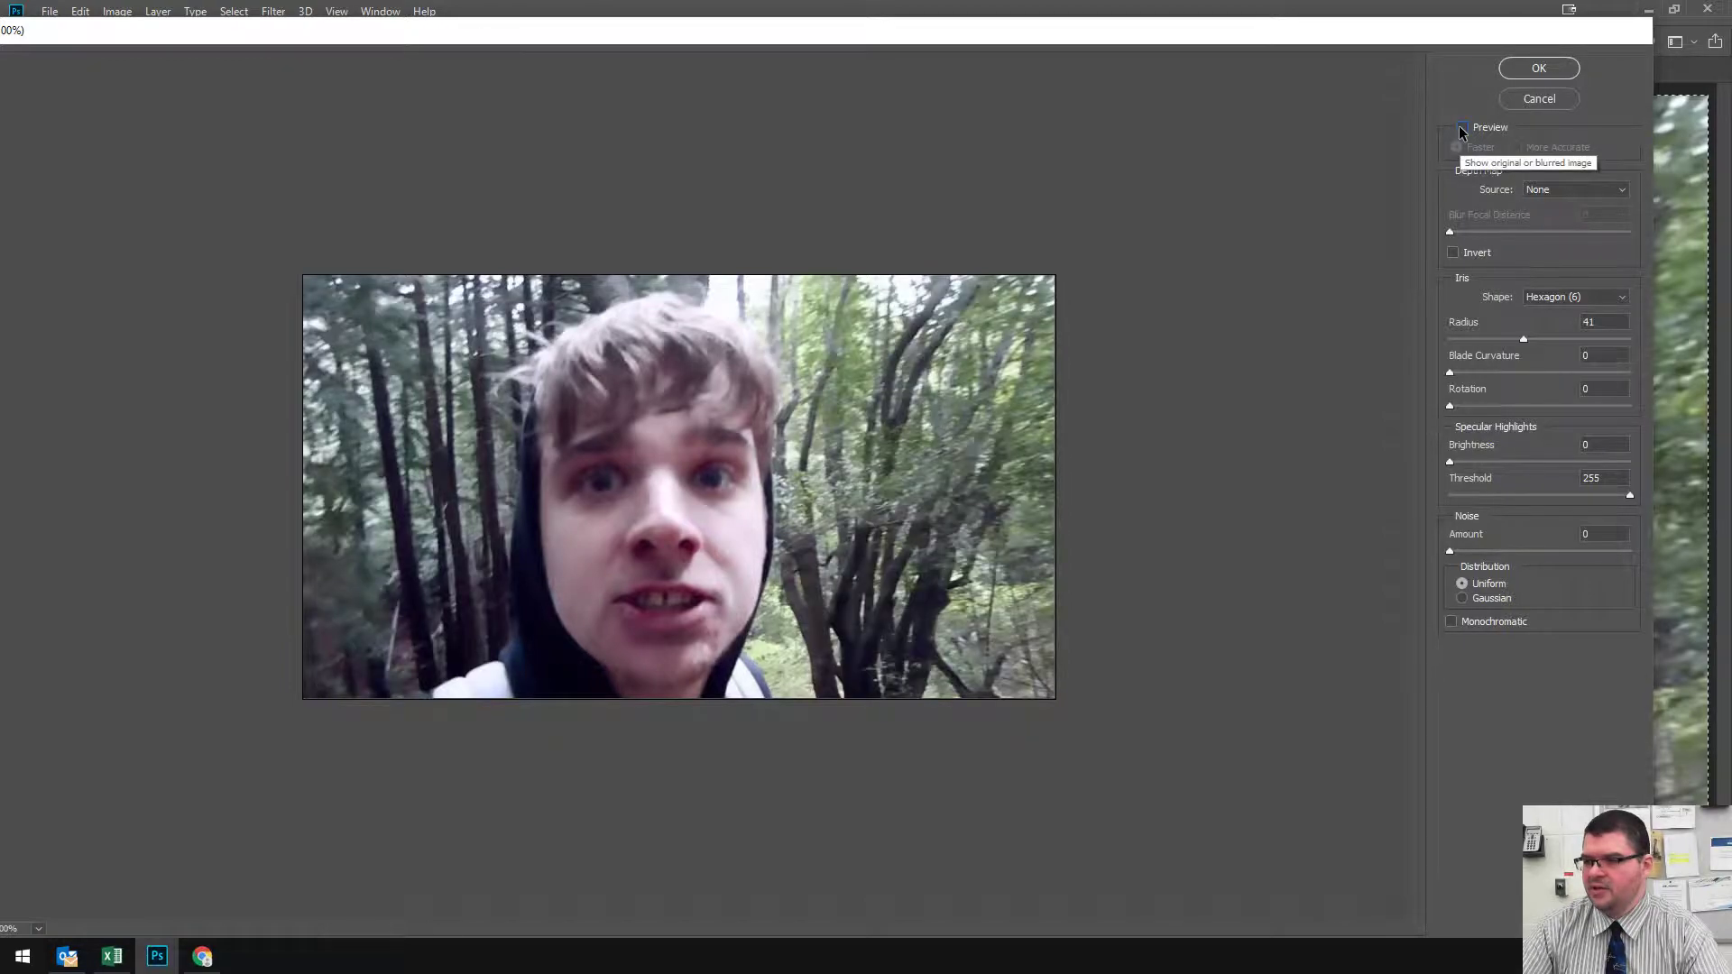
click(1462, 128)
click(1463, 129)
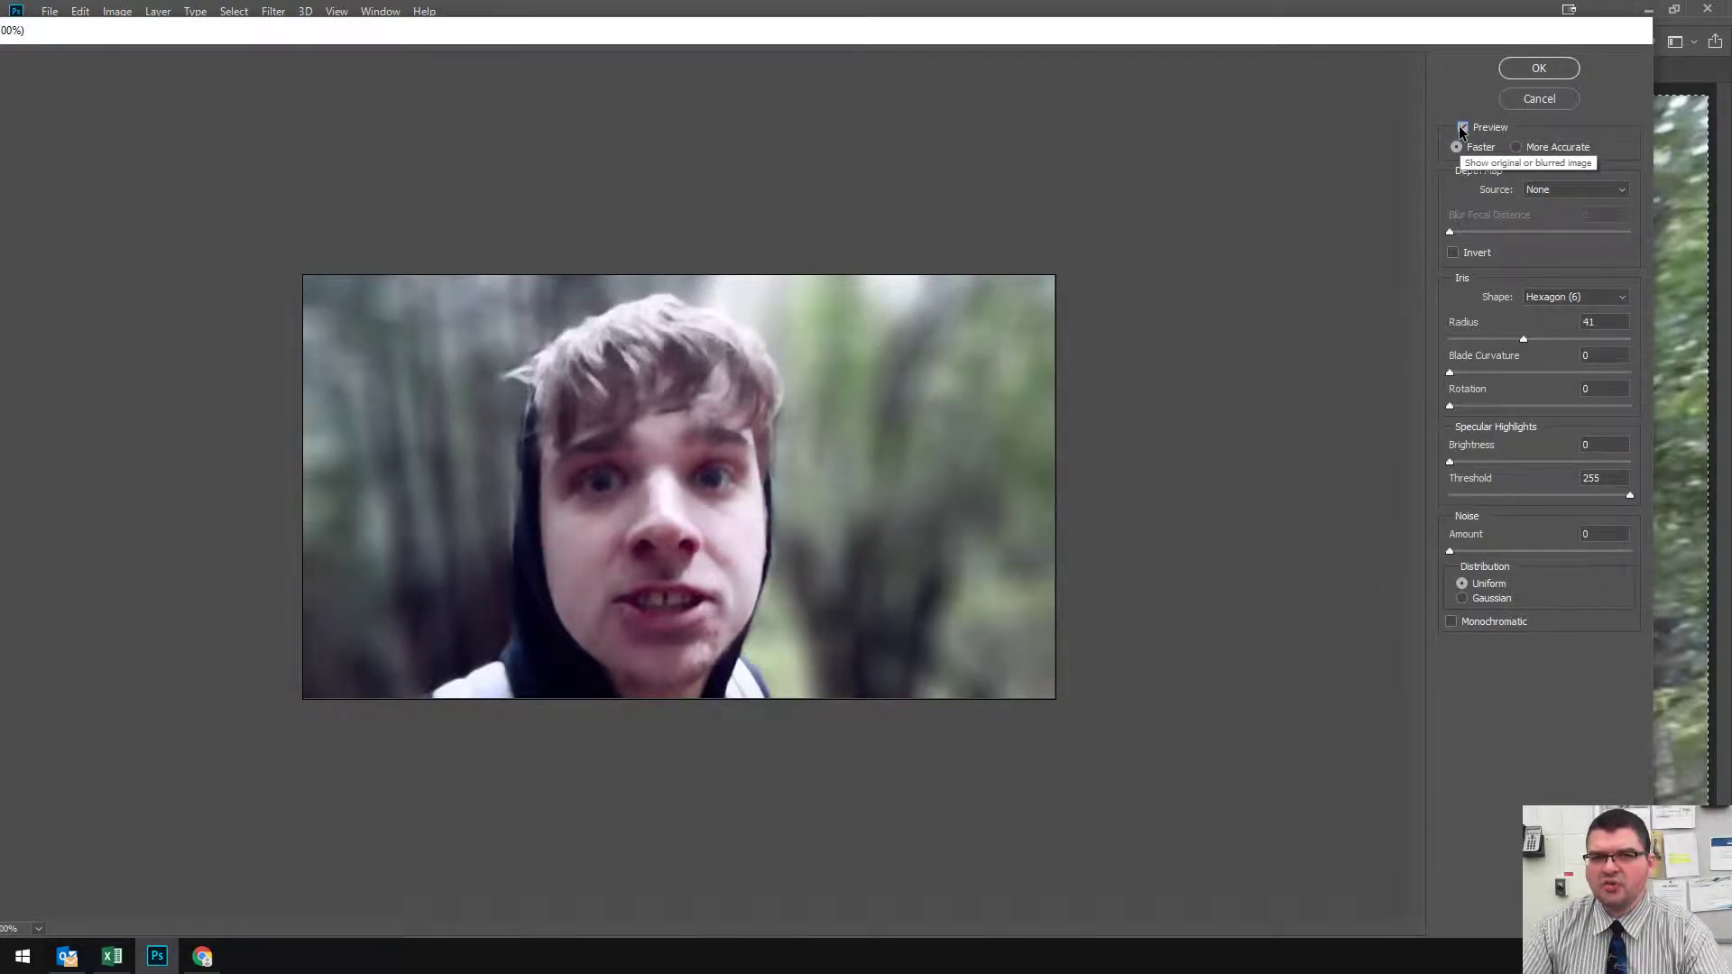
- Compare the original and blurred versions of the forest background again using the Lens Blur preview
click(1462, 129)
click(1463, 129)
click(1463, 129)
click(1463, 129)
click(1462, 129)
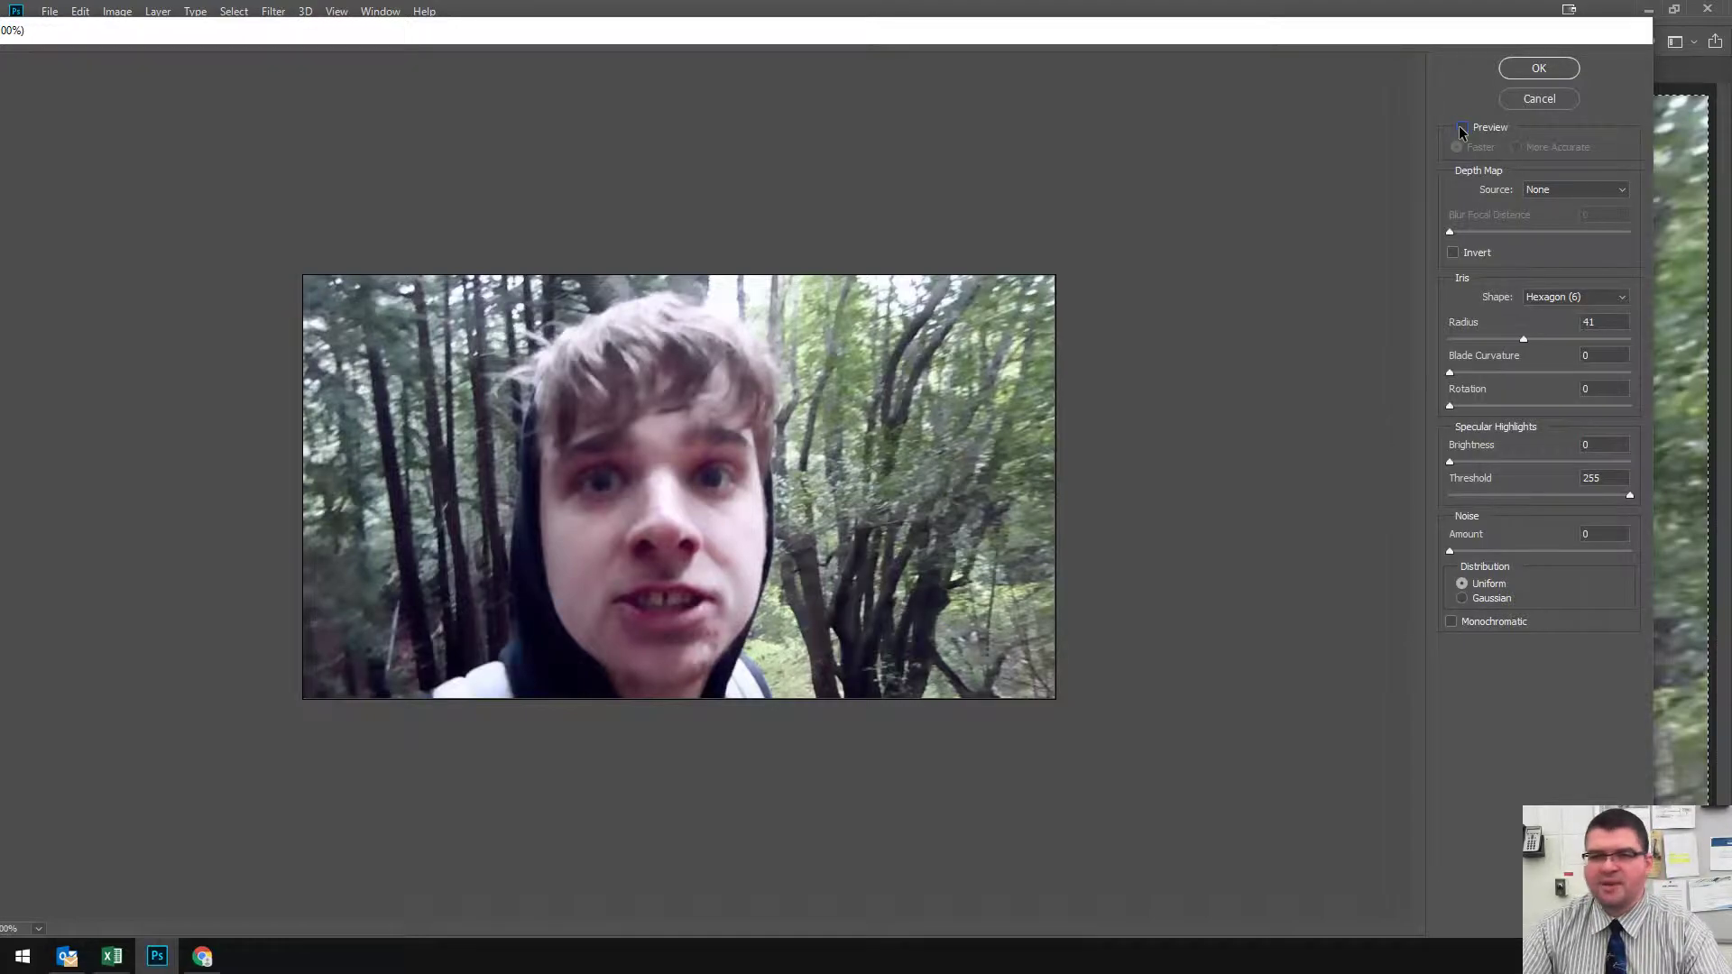
click(1463, 129)
click(1463, 129)
click(1463, 128)
click(1463, 128)
click(1463, 128)
click(1463, 129)
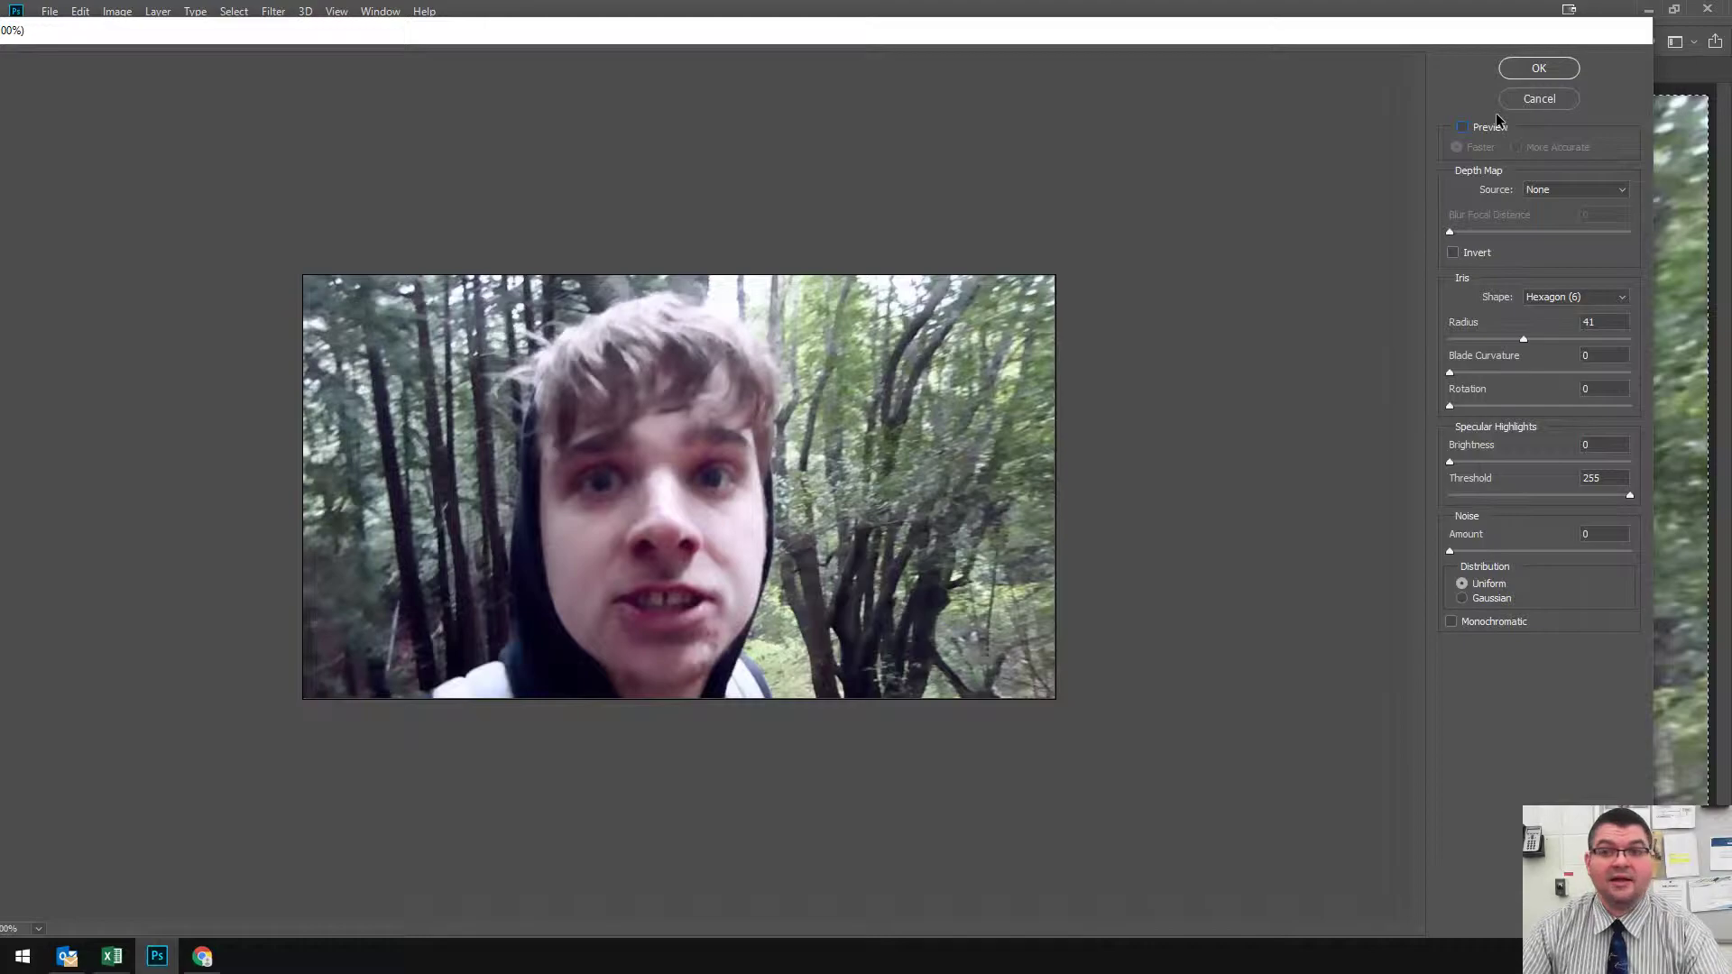
- Apply the Lens Blur to the selected background and clear the selection
click(1496, 126)
click(1539, 68)
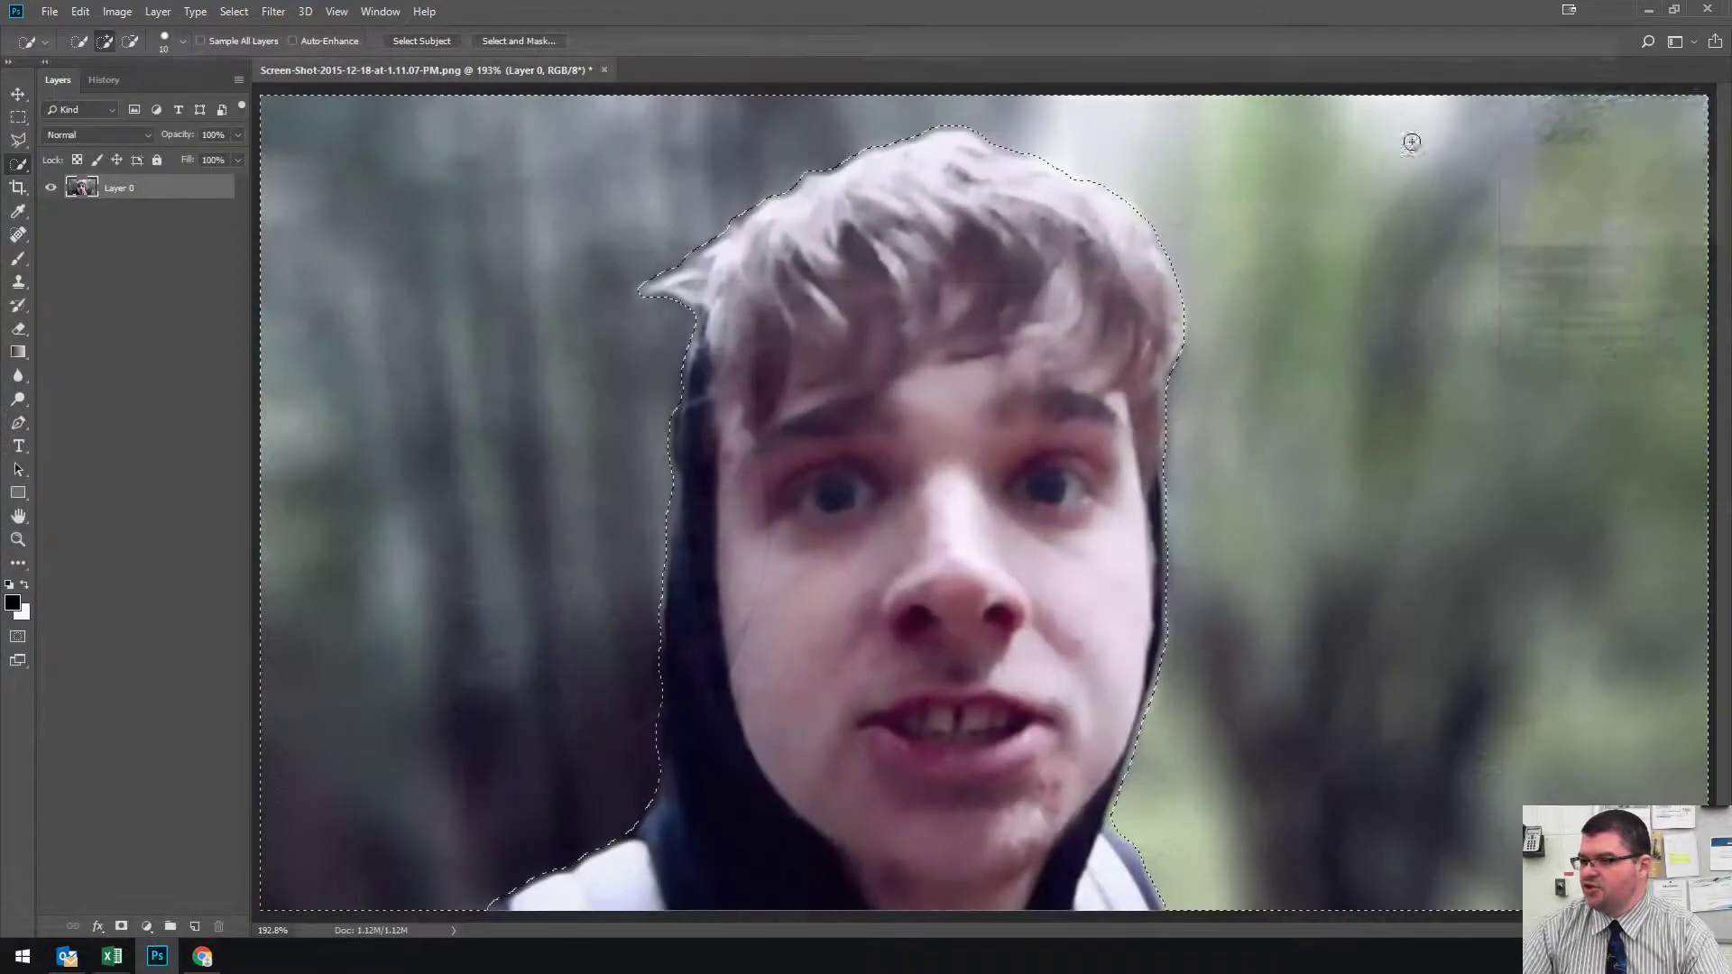
right_click(1263, 224)
click(1290, 232)
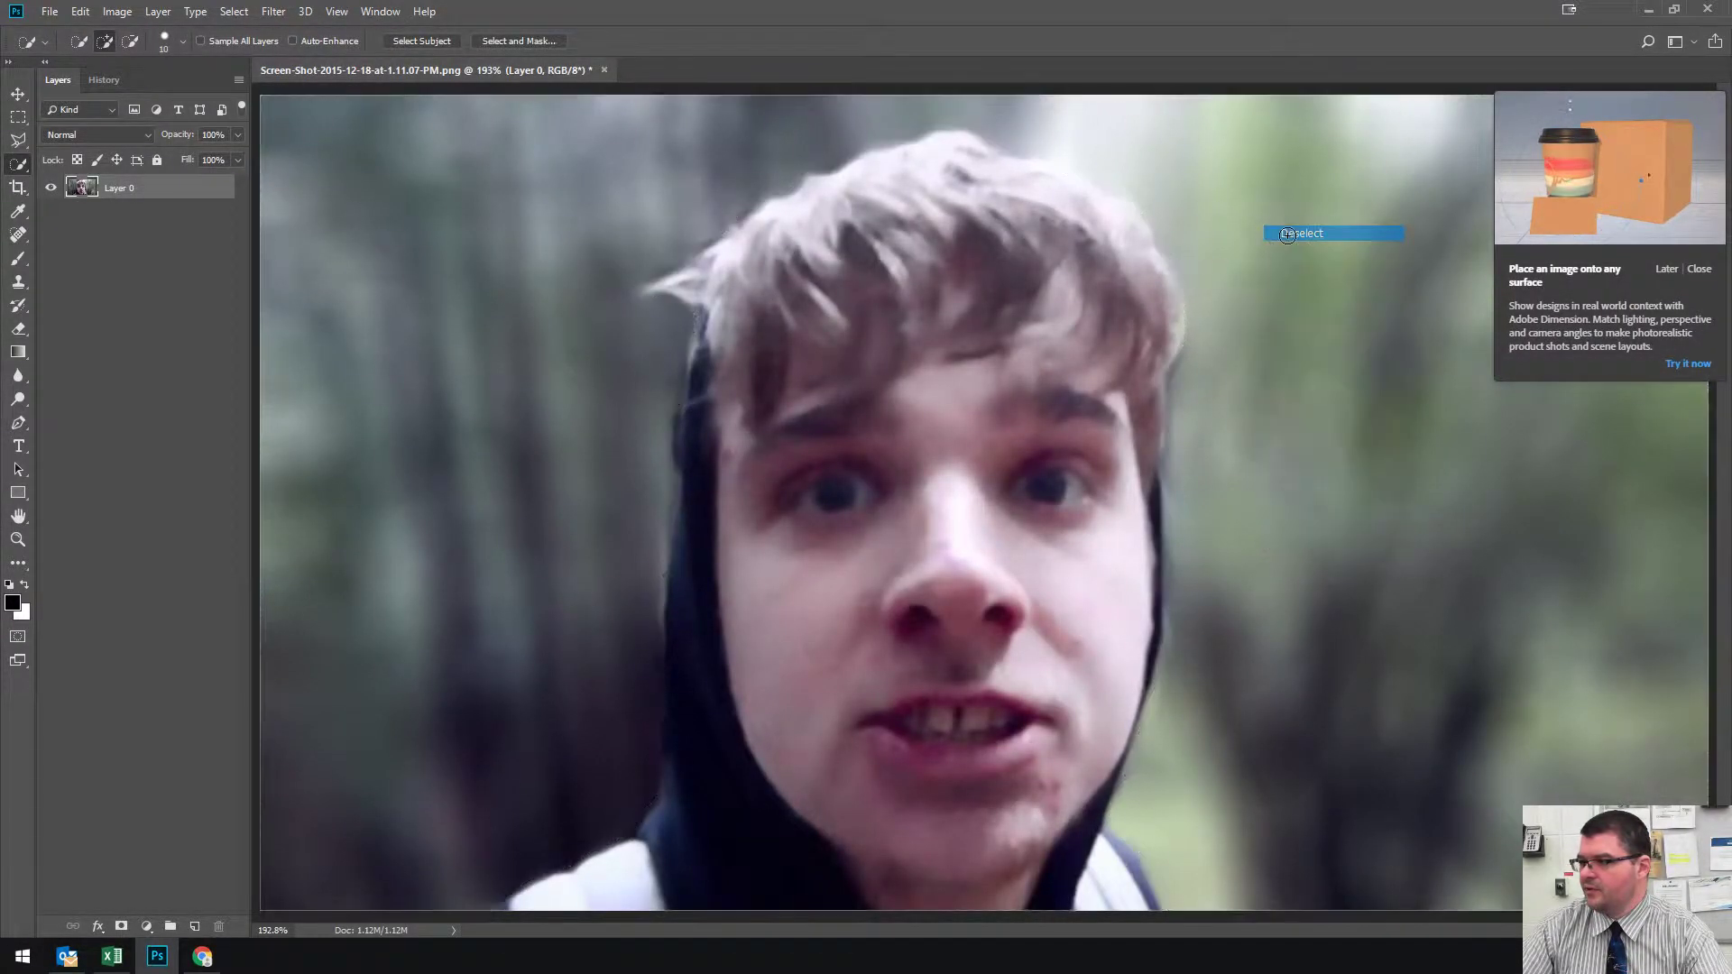
click(1700, 269)
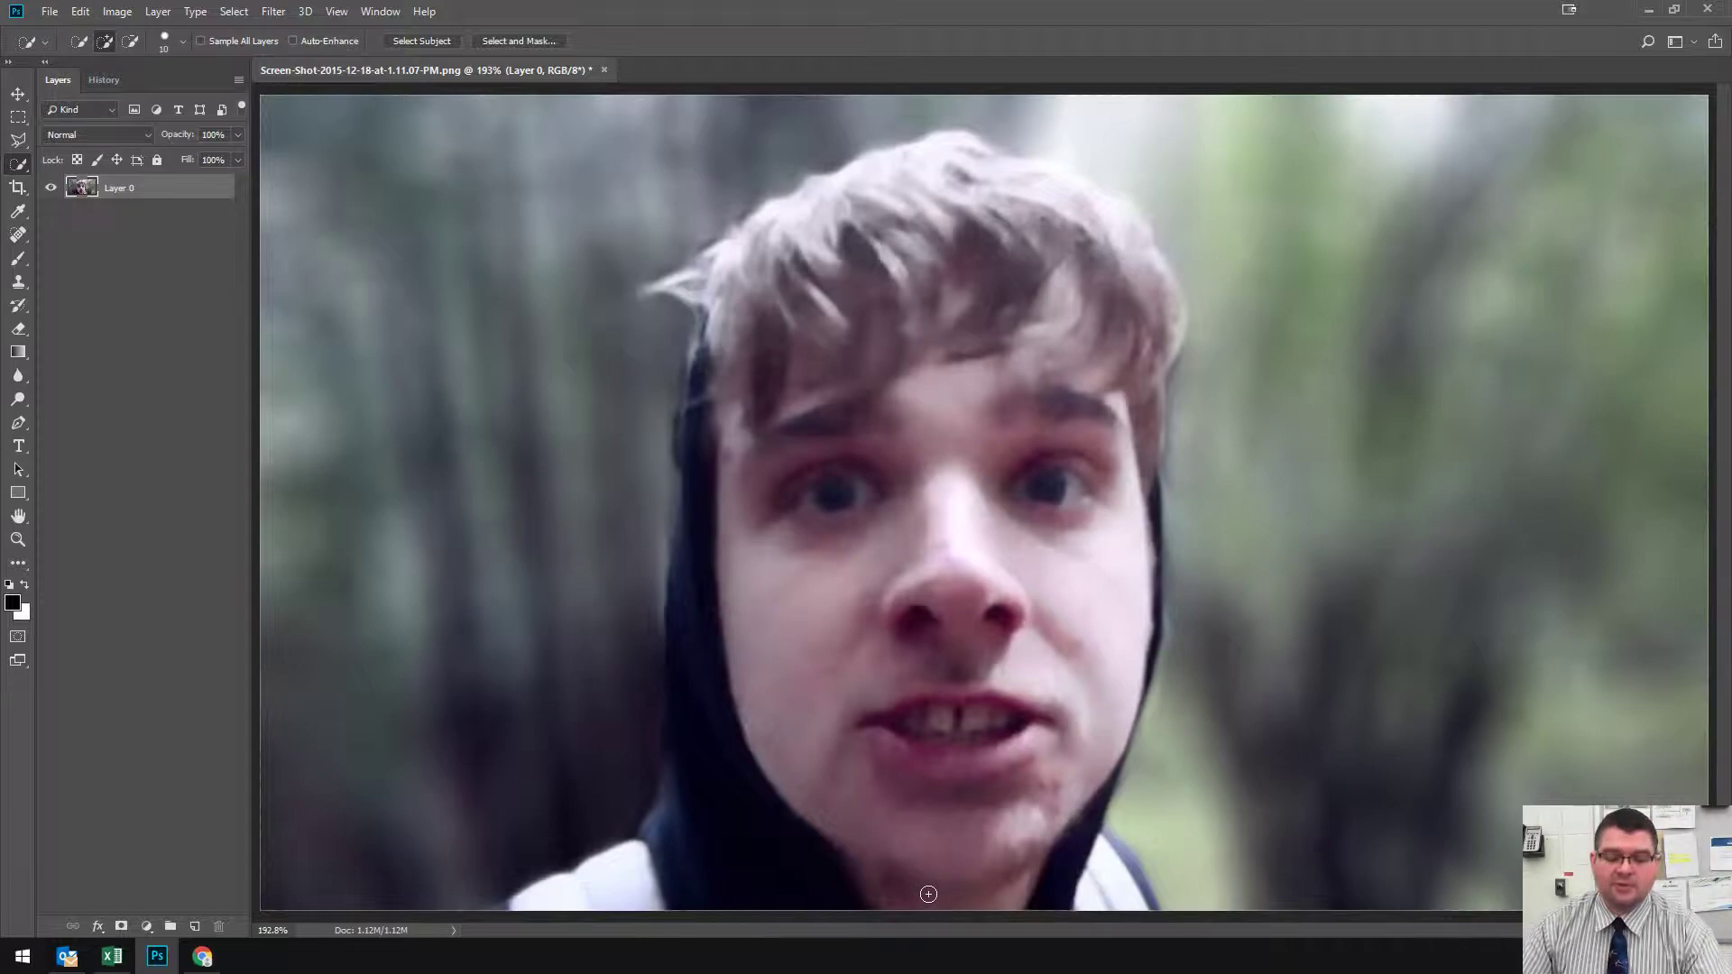
- Remove the red blemishes beside the chin and on the cheek next to the nose with the Spot Healing Brush
scroll(1044, 870, up, 1)
scroll(1044, 869, up, 3)
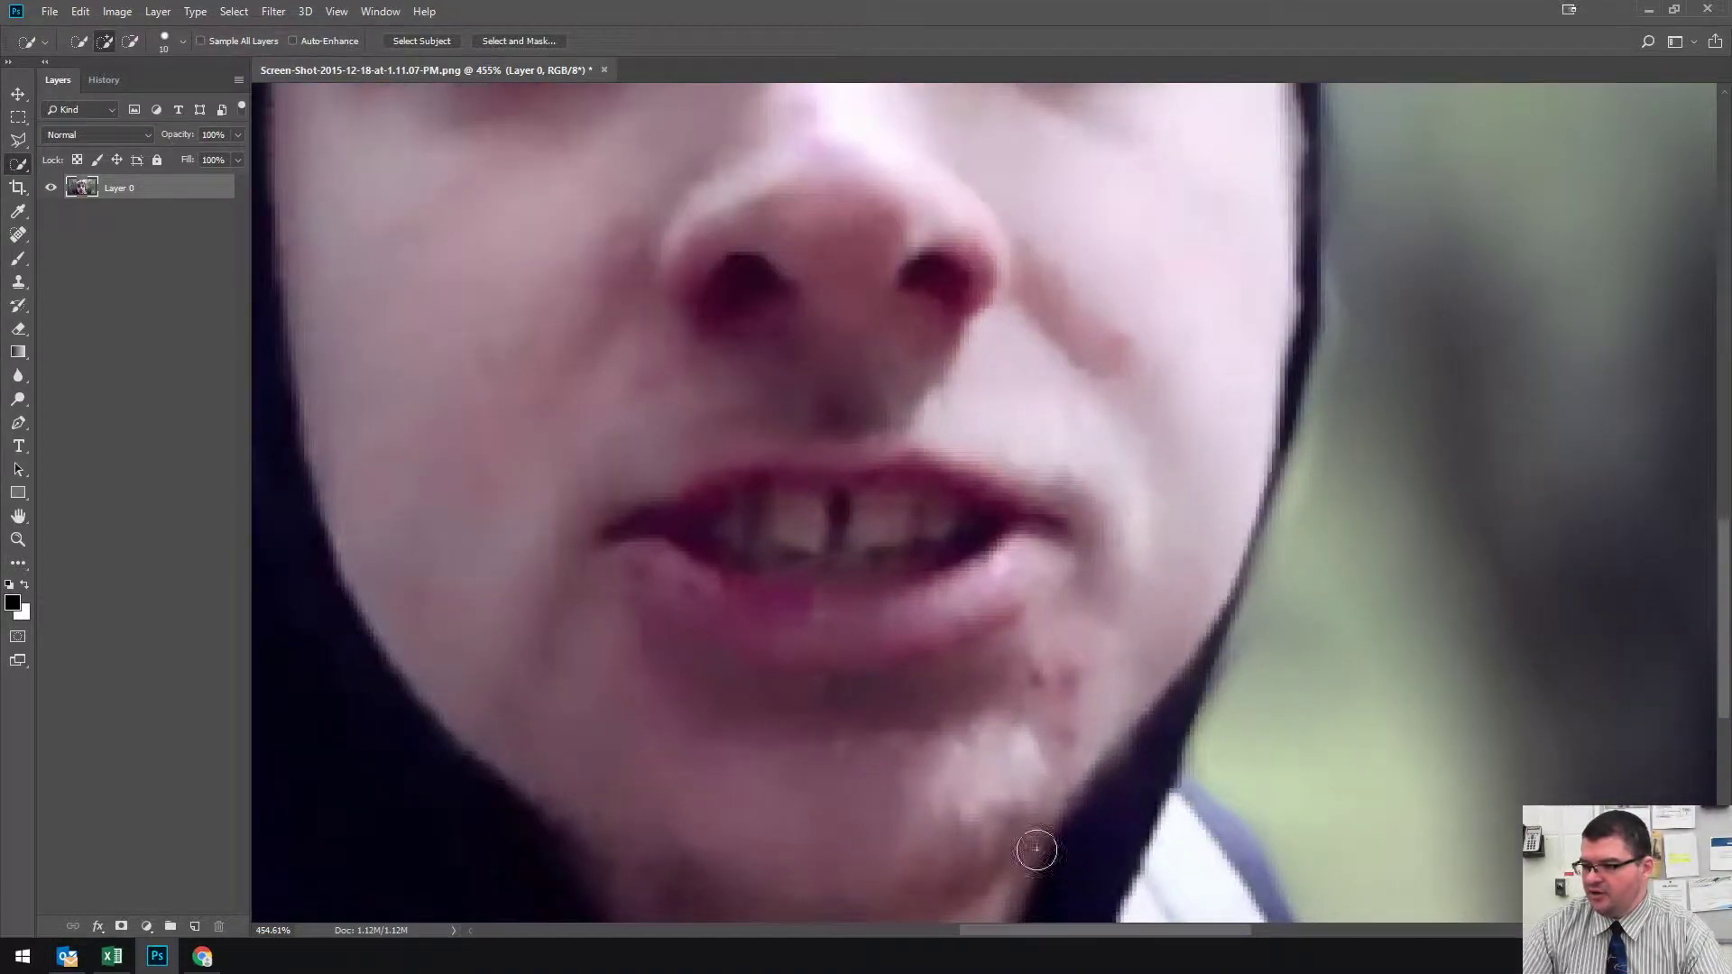
click(18, 235)
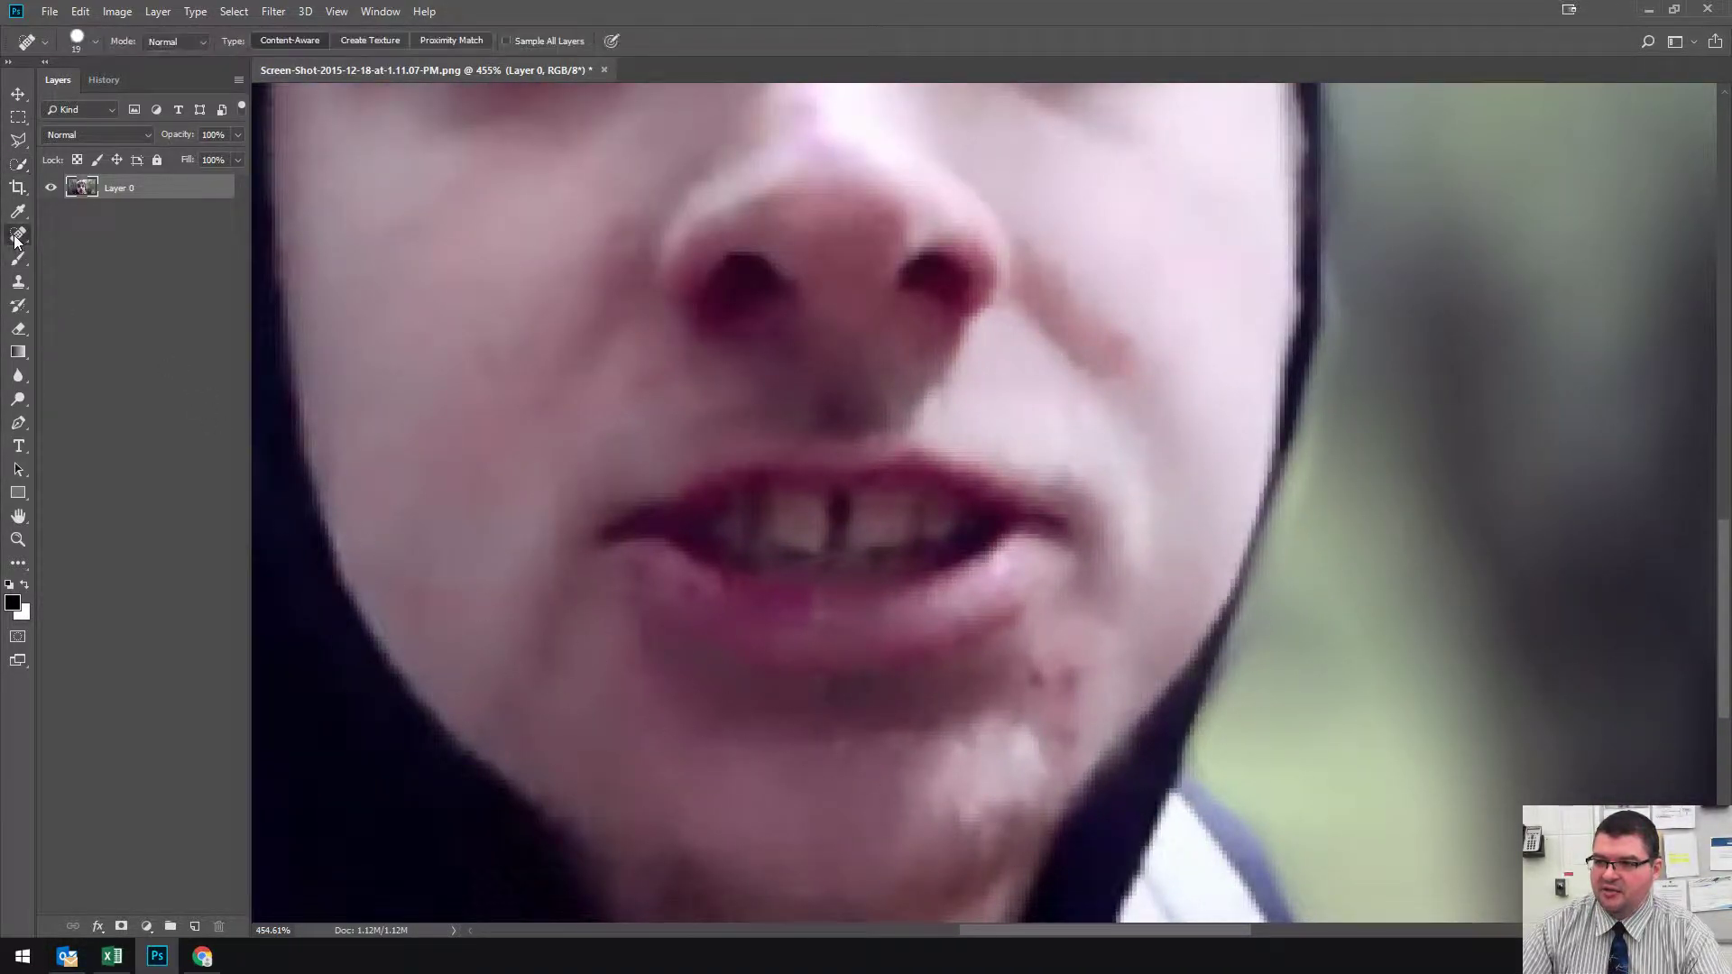
click(59, 236)
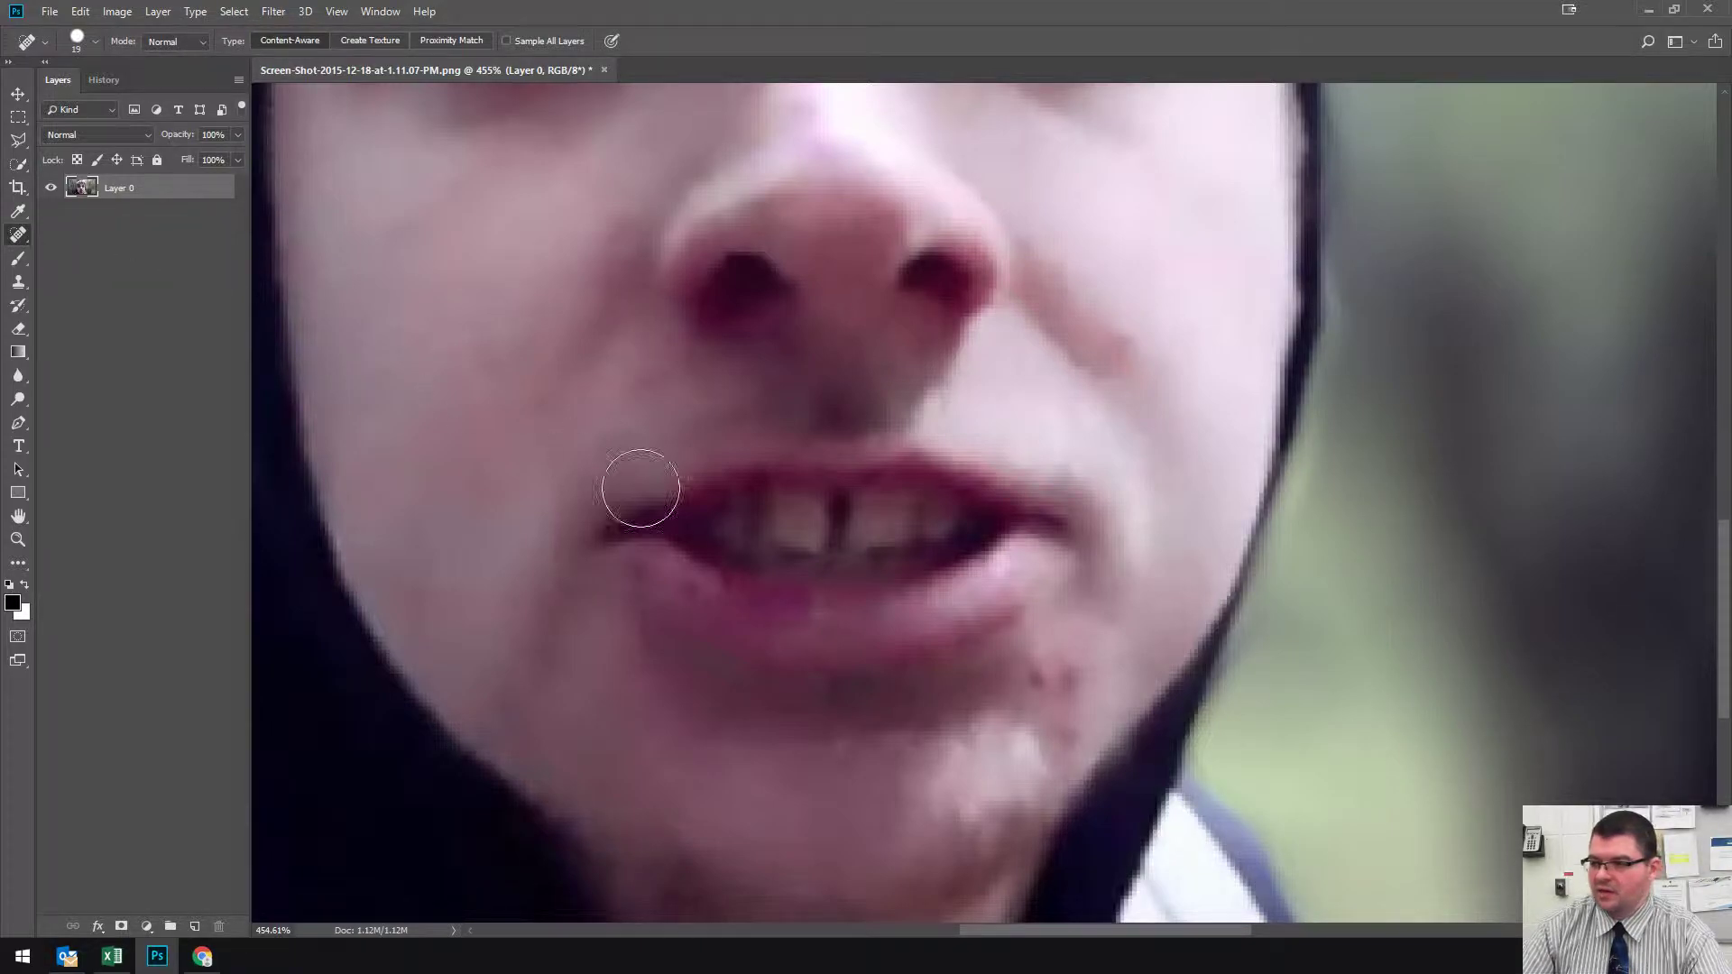
click(1055, 679)
click(1055, 726)
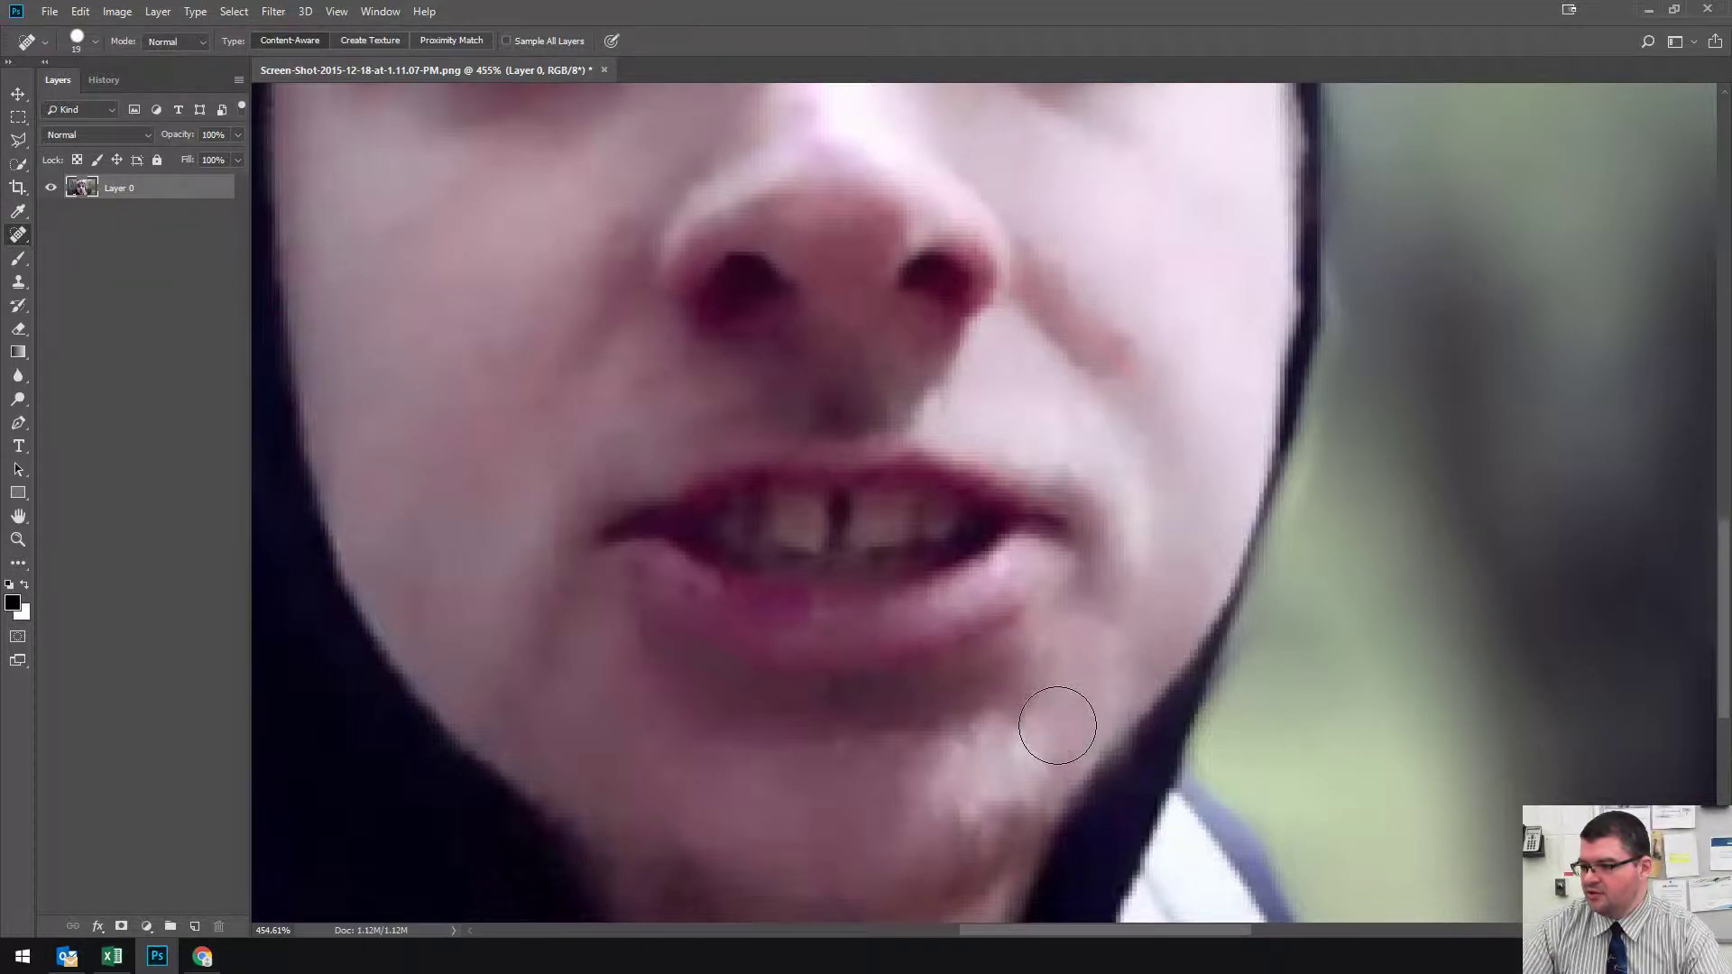
click(1128, 346)
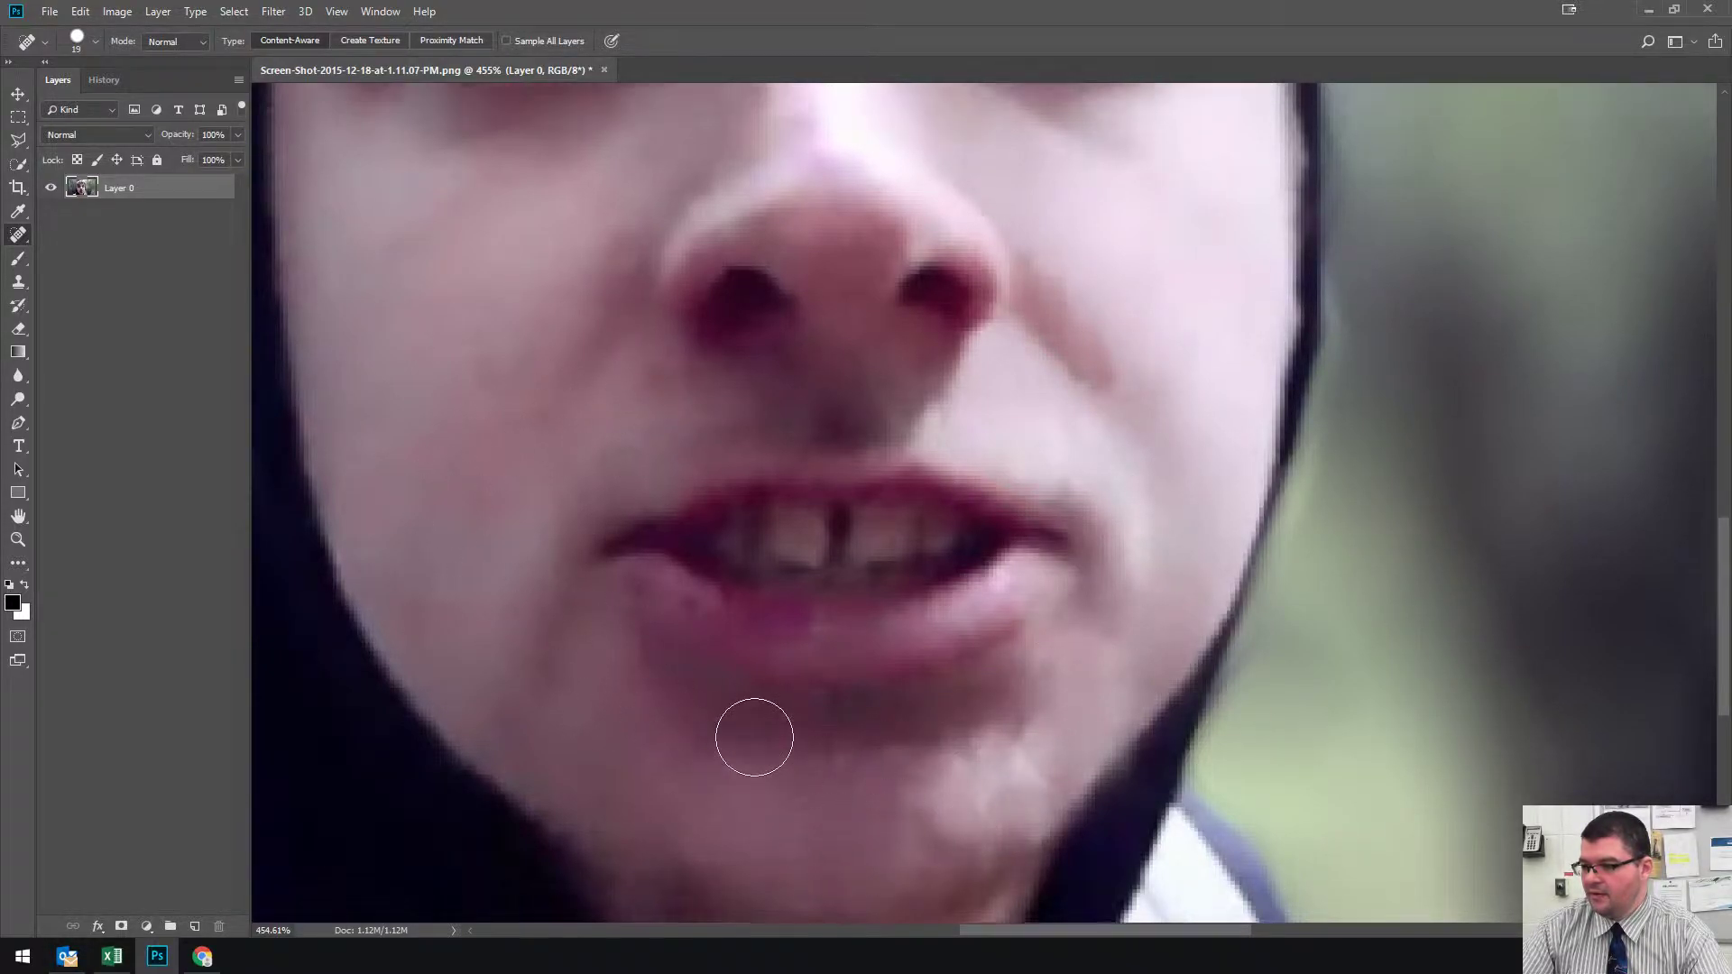
- Close the dark gap between the upper front teeth by shifting the adjacent tooth over it with Content-Aware Move
scroll(754, 734, up, 4)
scroll(446, 658, up, 2)
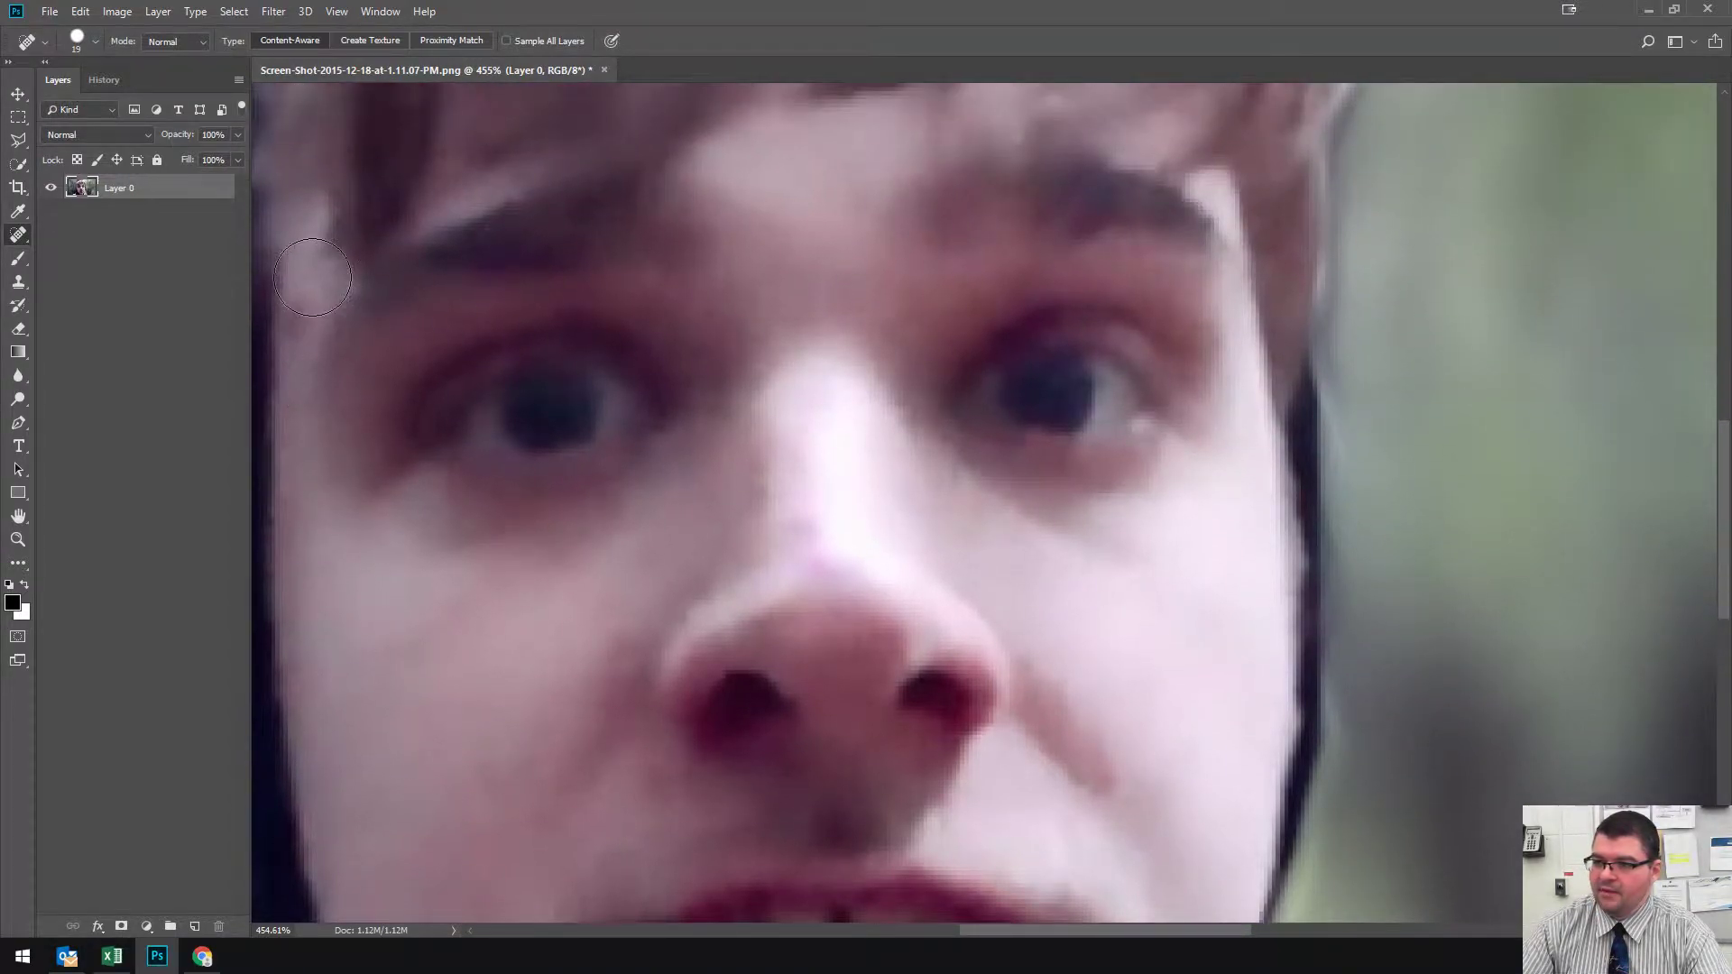
scroll(792, 553, up, 2)
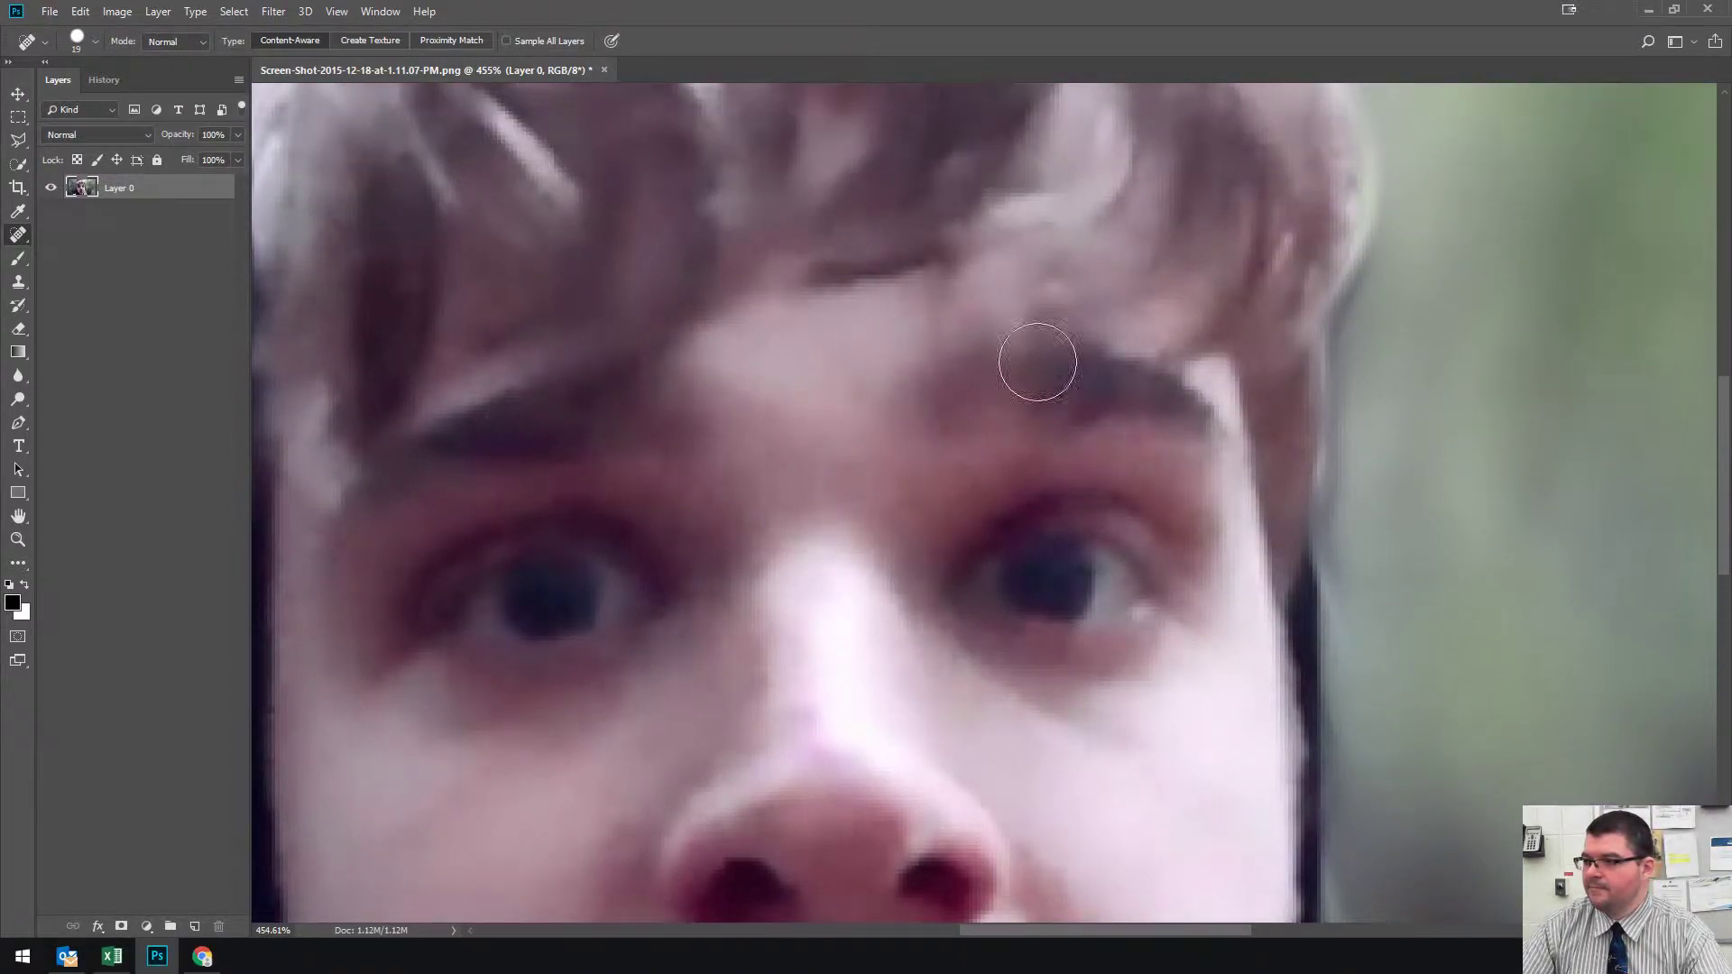
scroll(799, 502, down, 6)
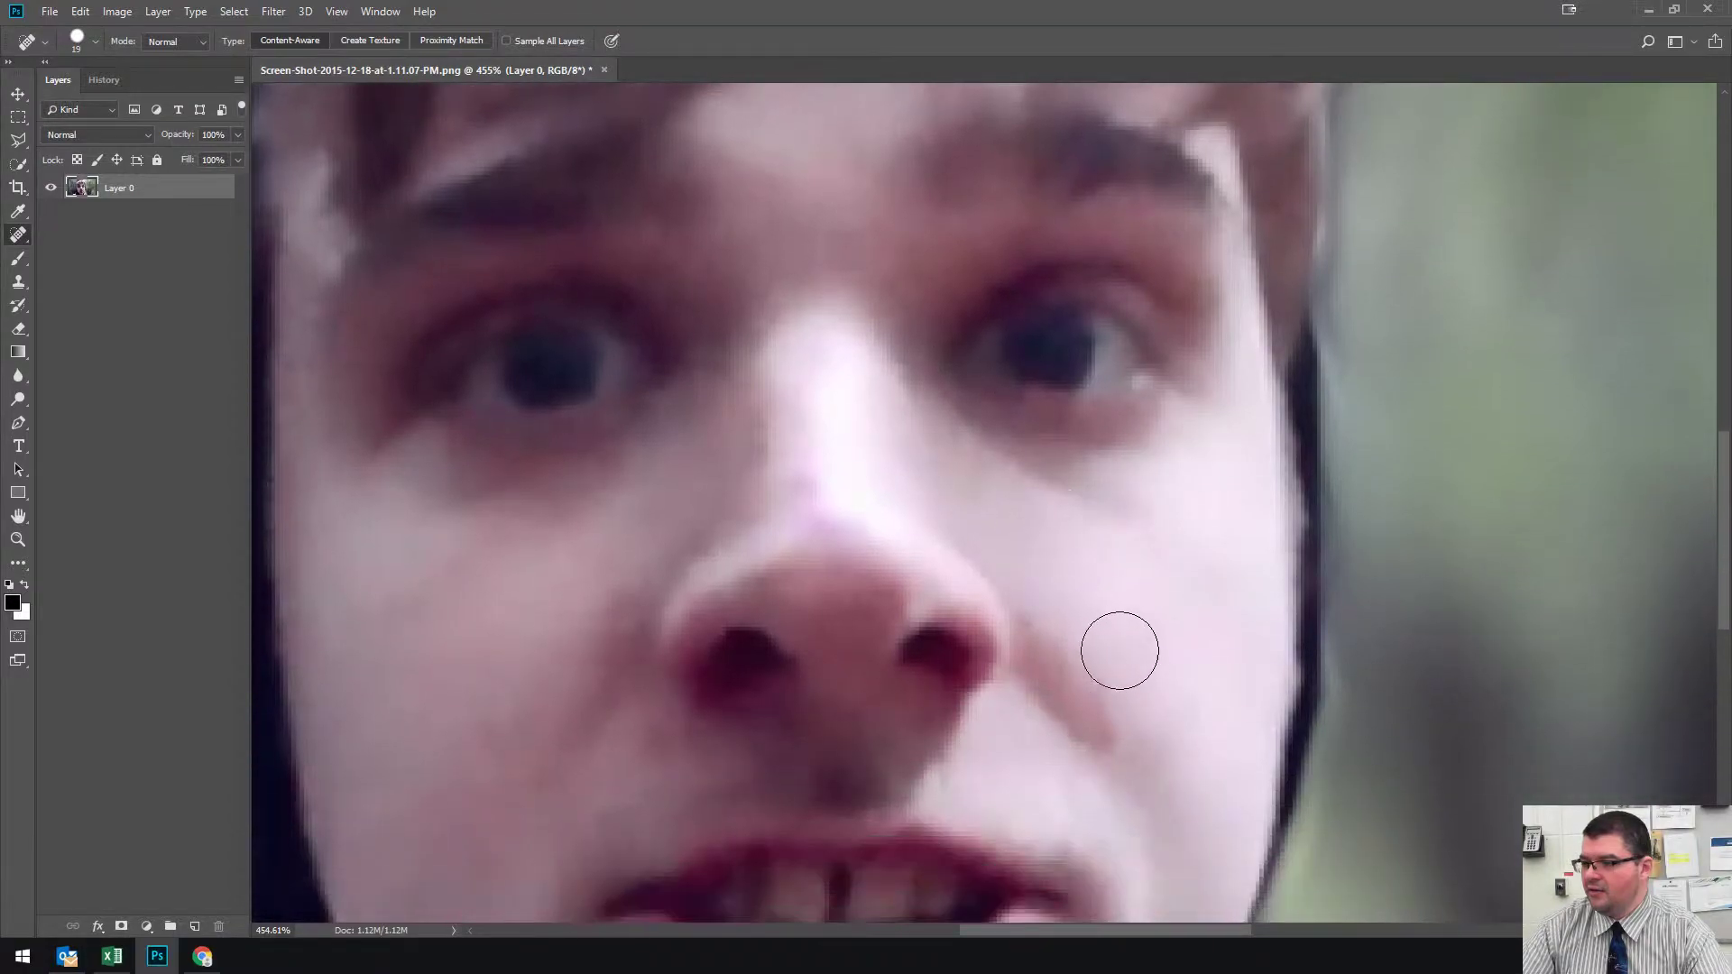
scroll(902, 632, down, 1)
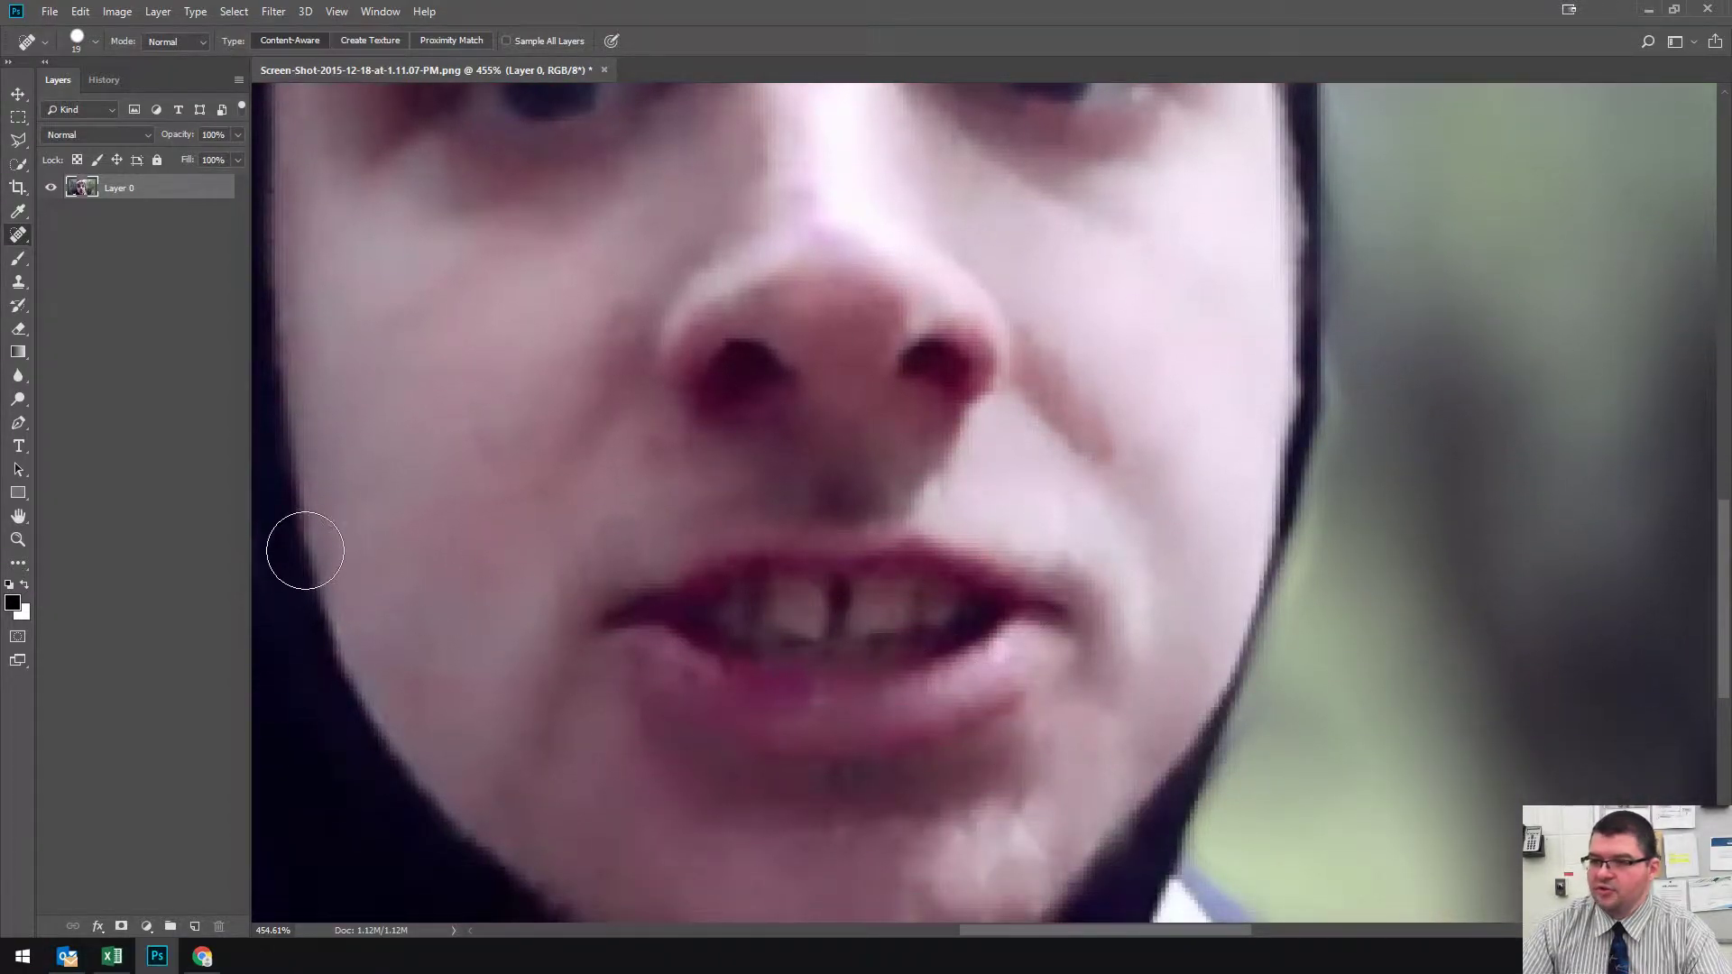
right_click(17, 236)
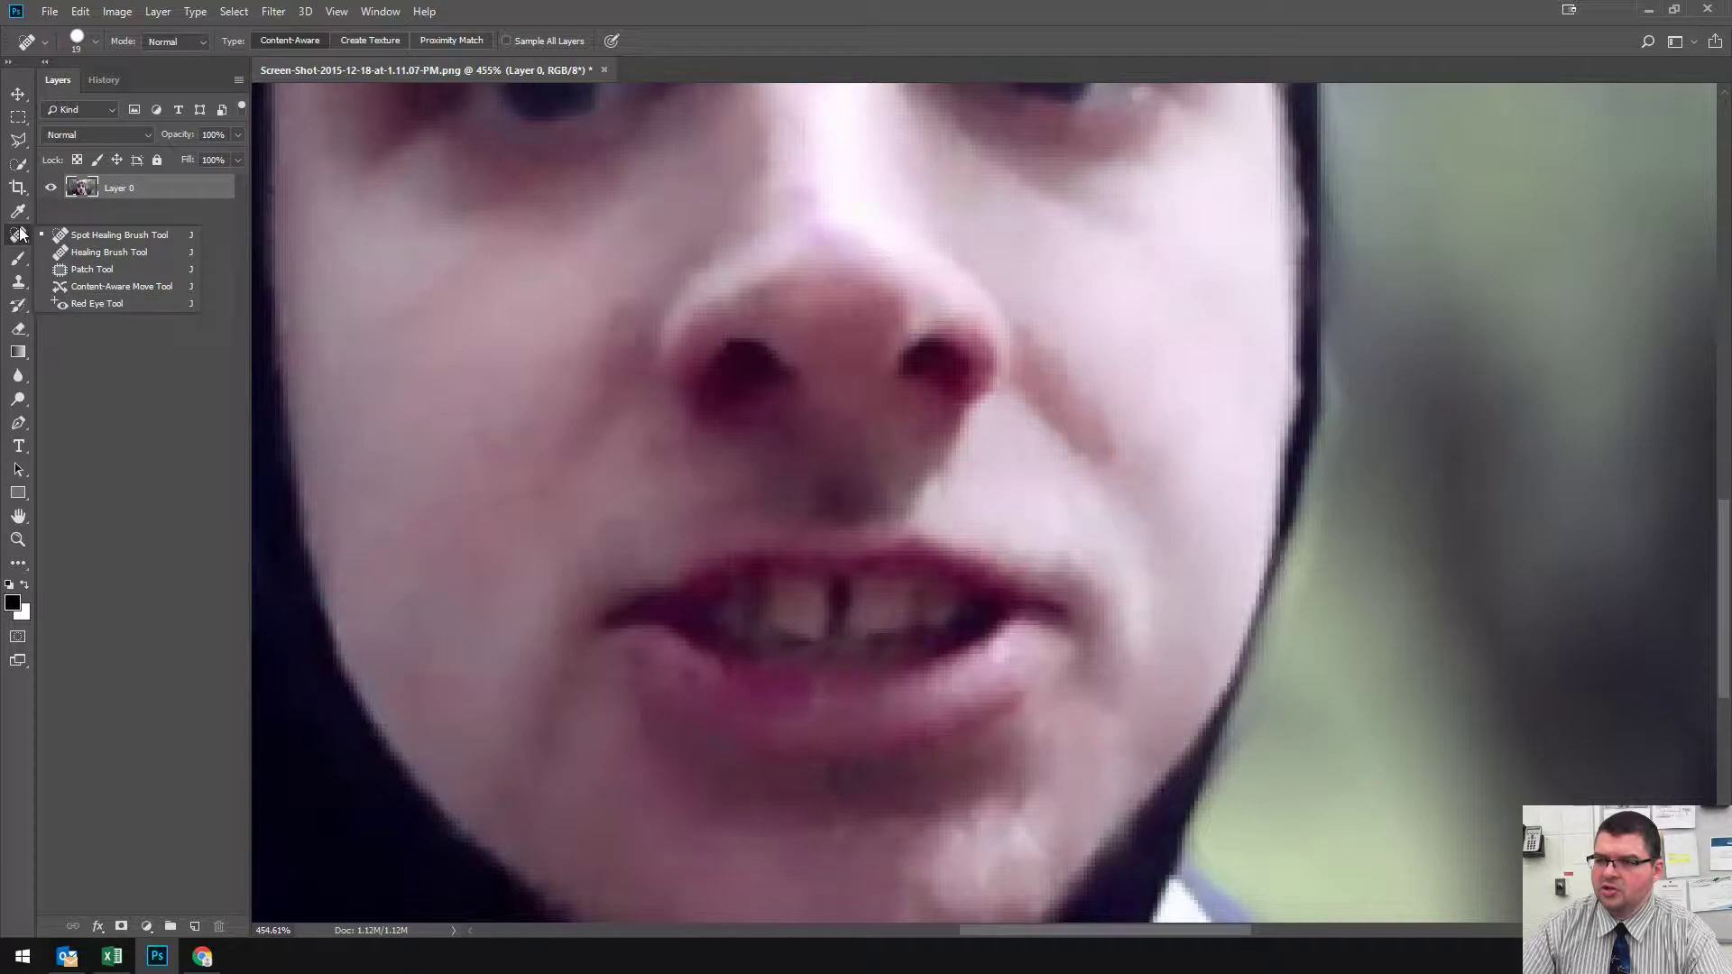
click(143, 286)
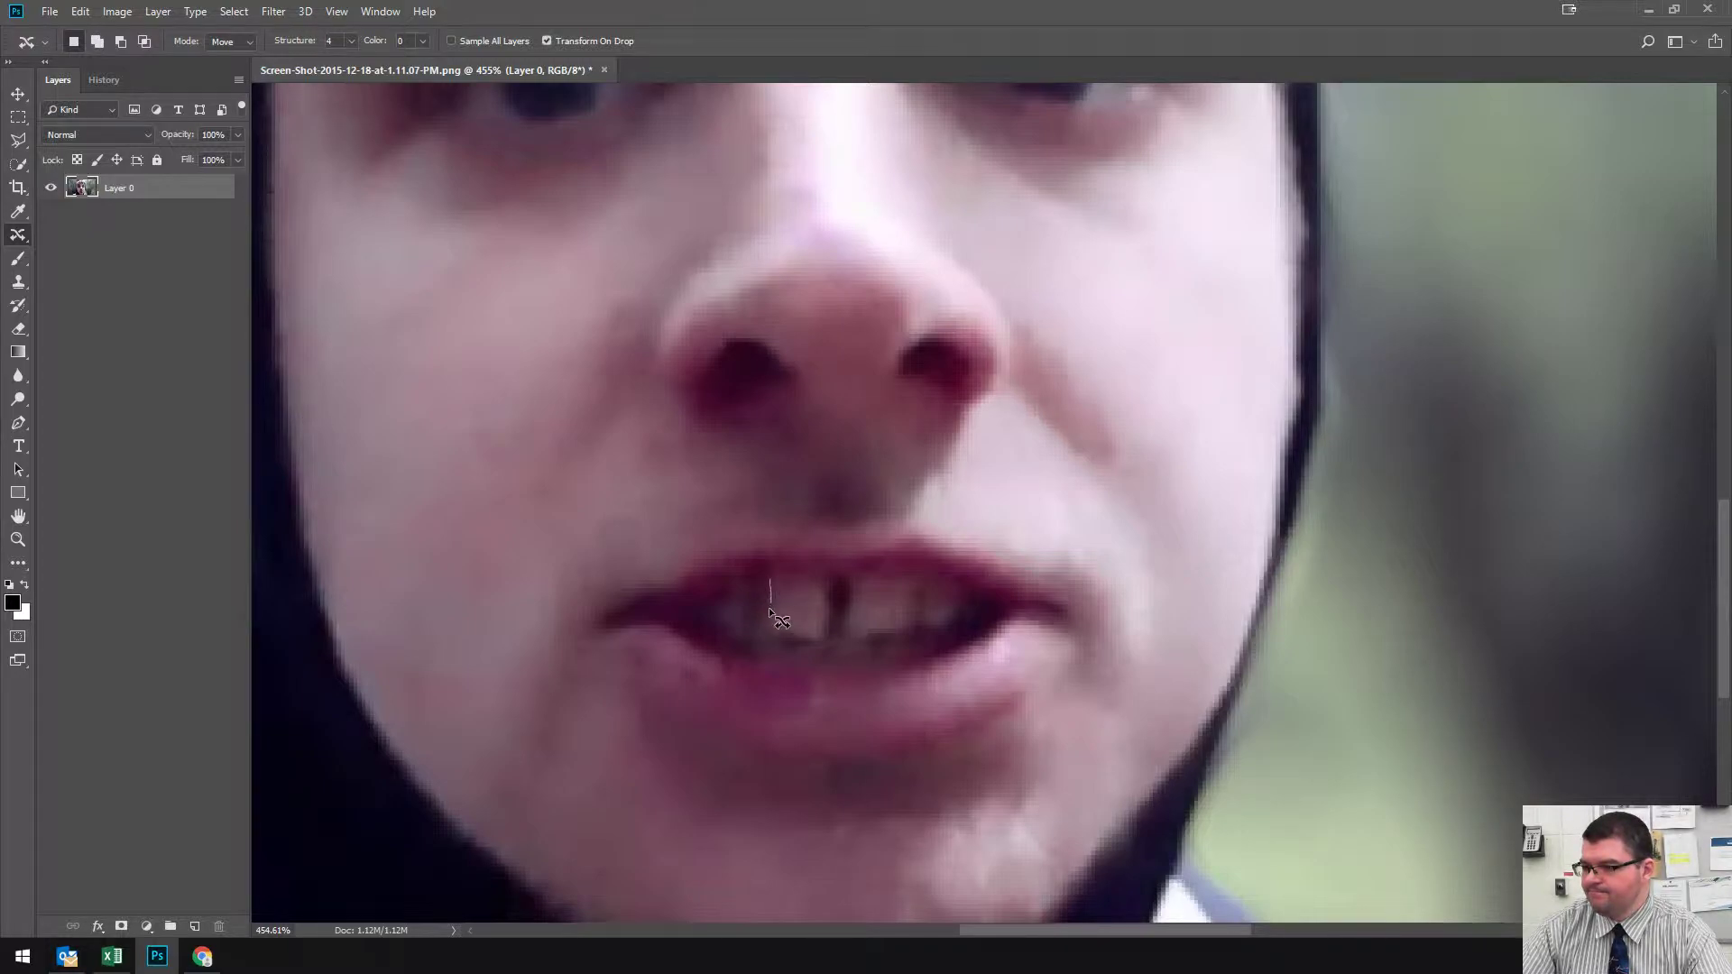
mouse_move(814, 641)
mouse_down()
mouse_move(827, 581)
mouse_move(767, 577)
mouse_move(819, 608)
mouse_up()
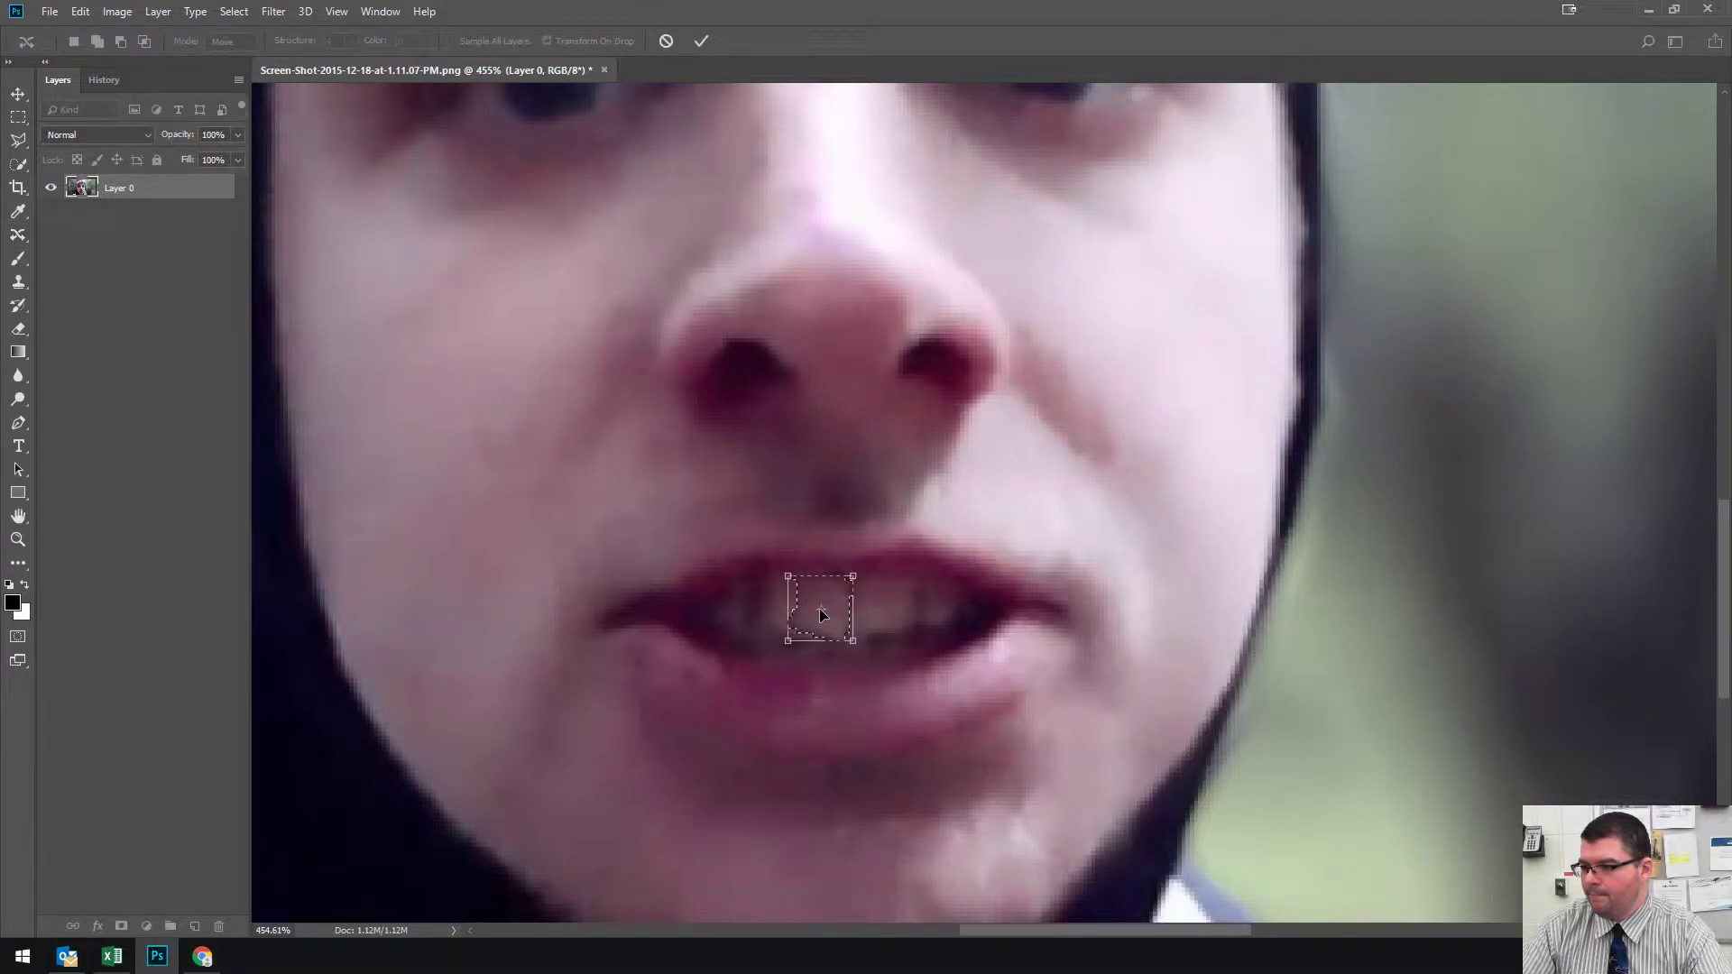
click(701, 41)
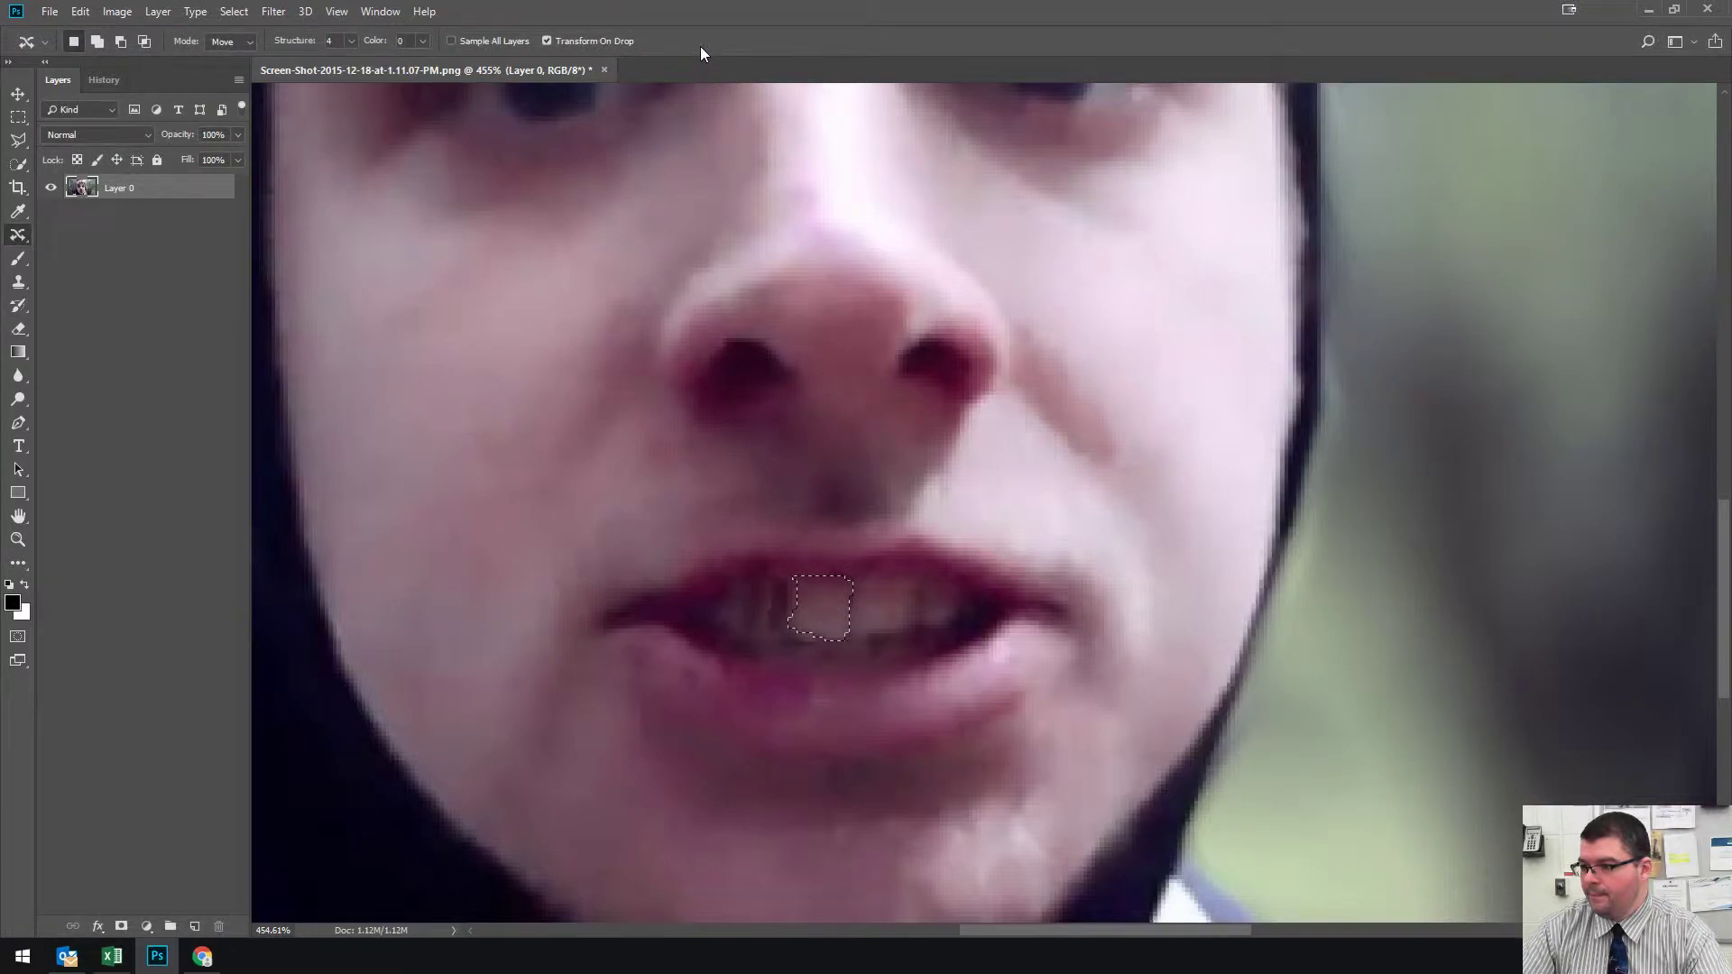
- Clear the selection around the moved front tooth
right_click(821, 609)
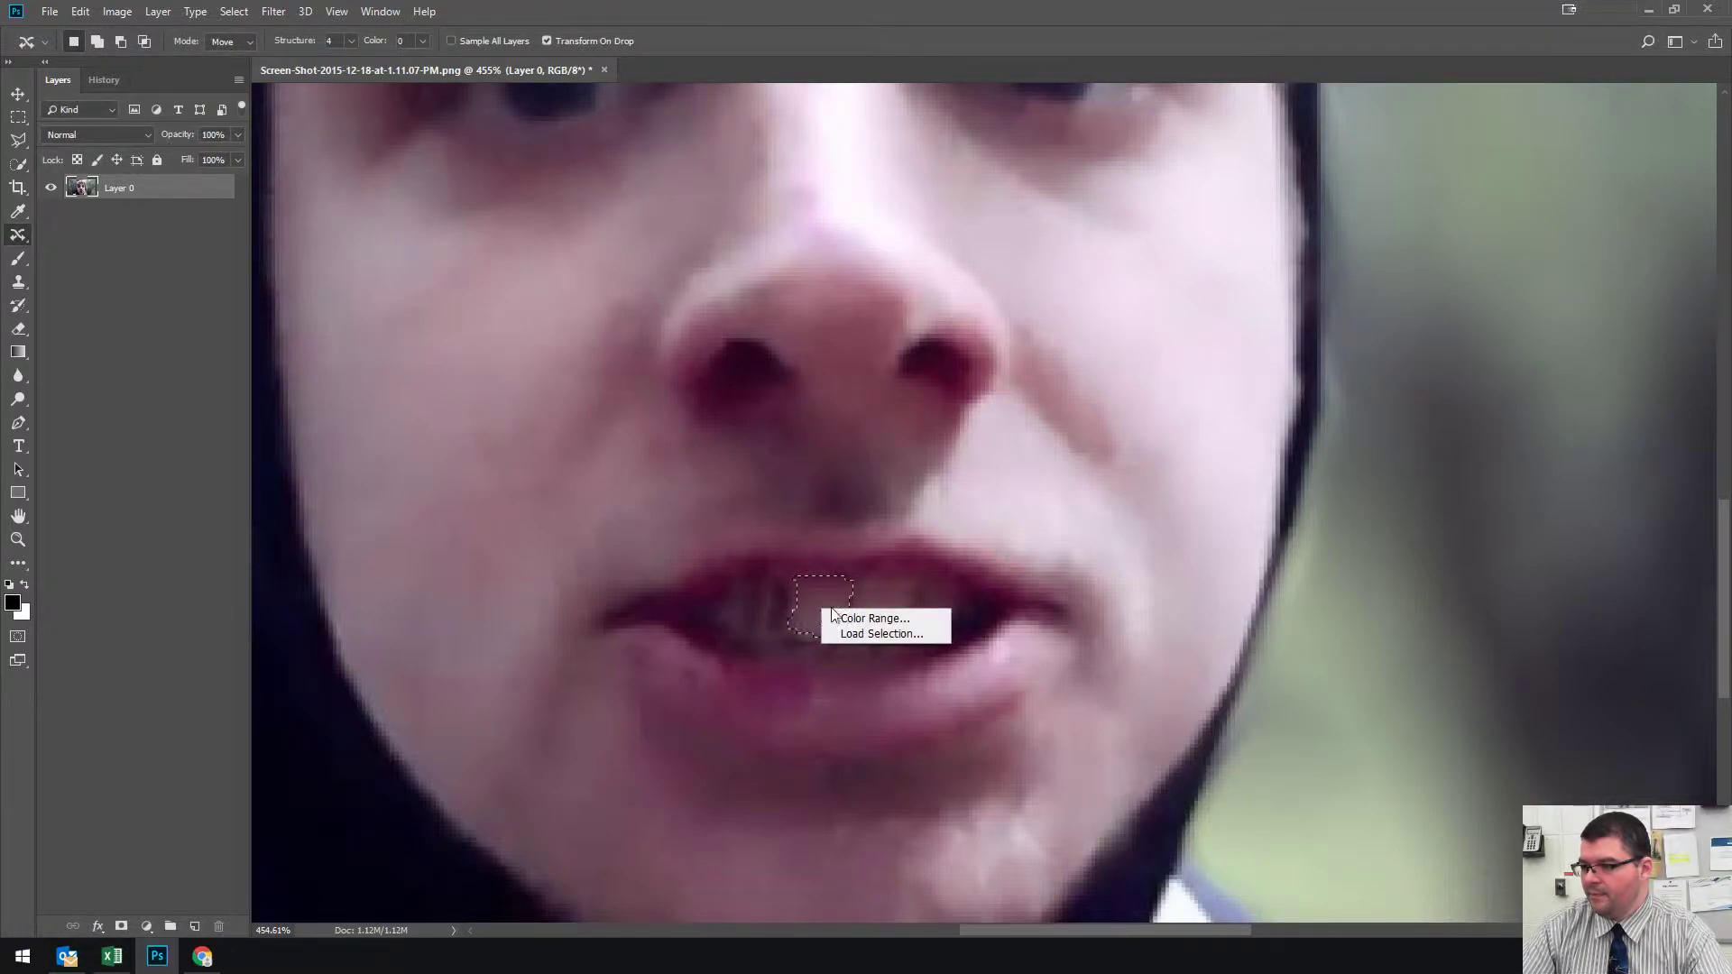
click(36, 117)
click(22, 118)
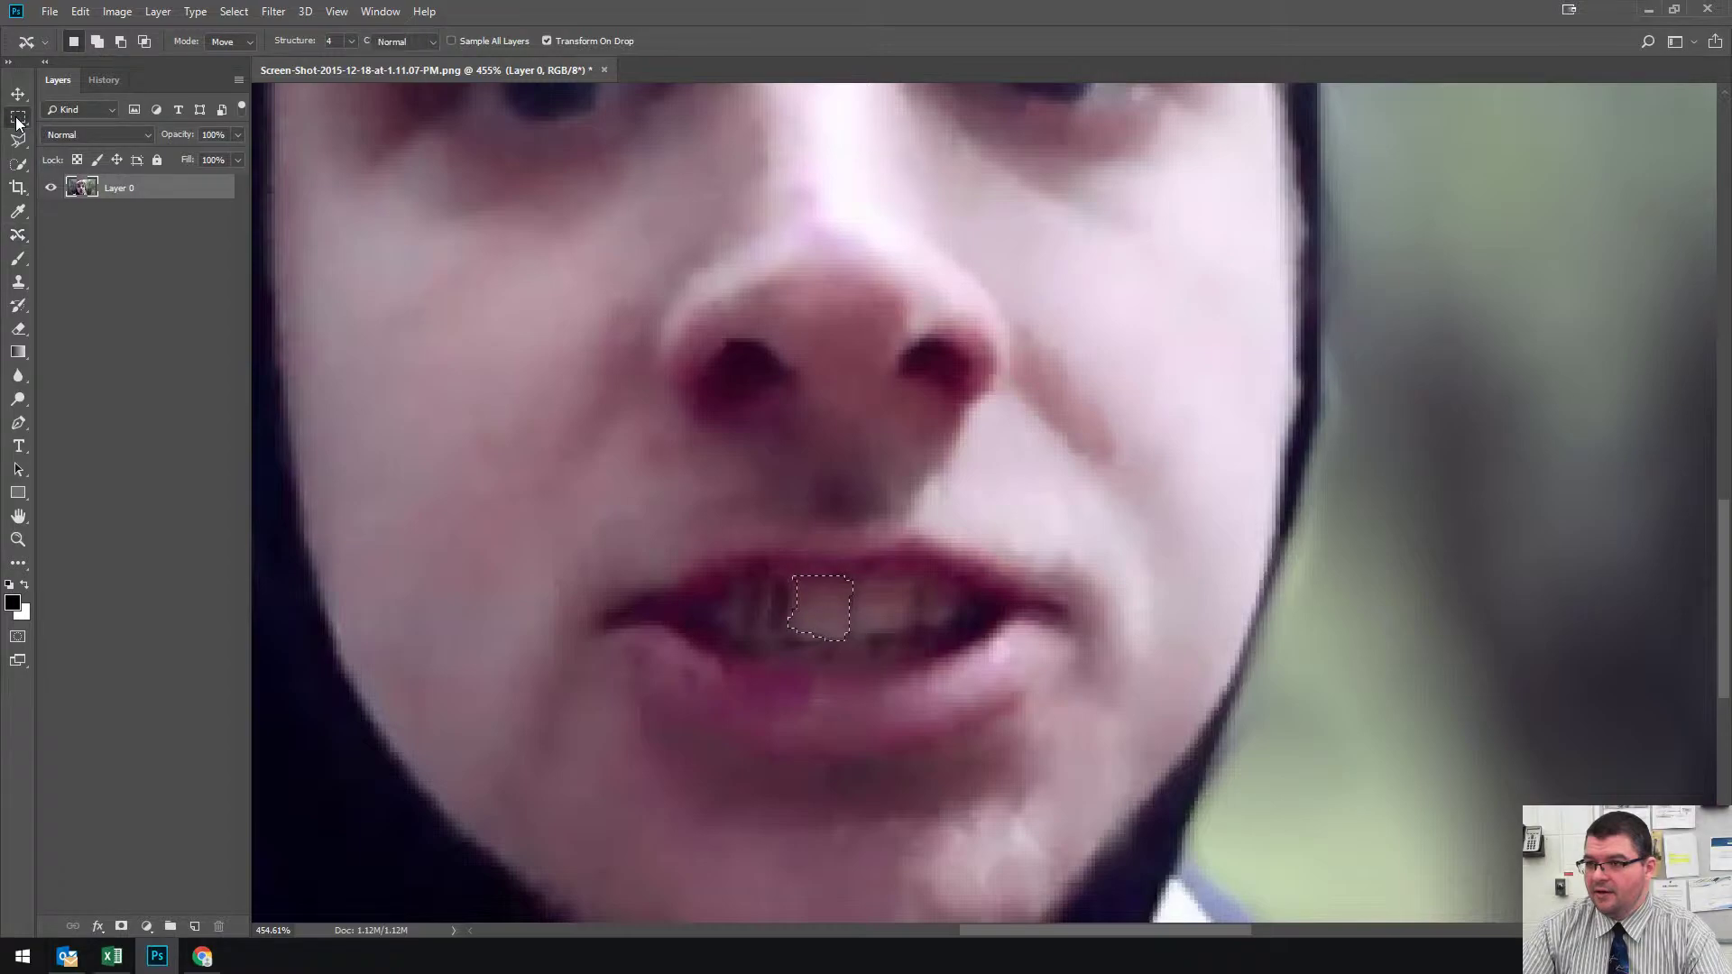
right_click(821, 621)
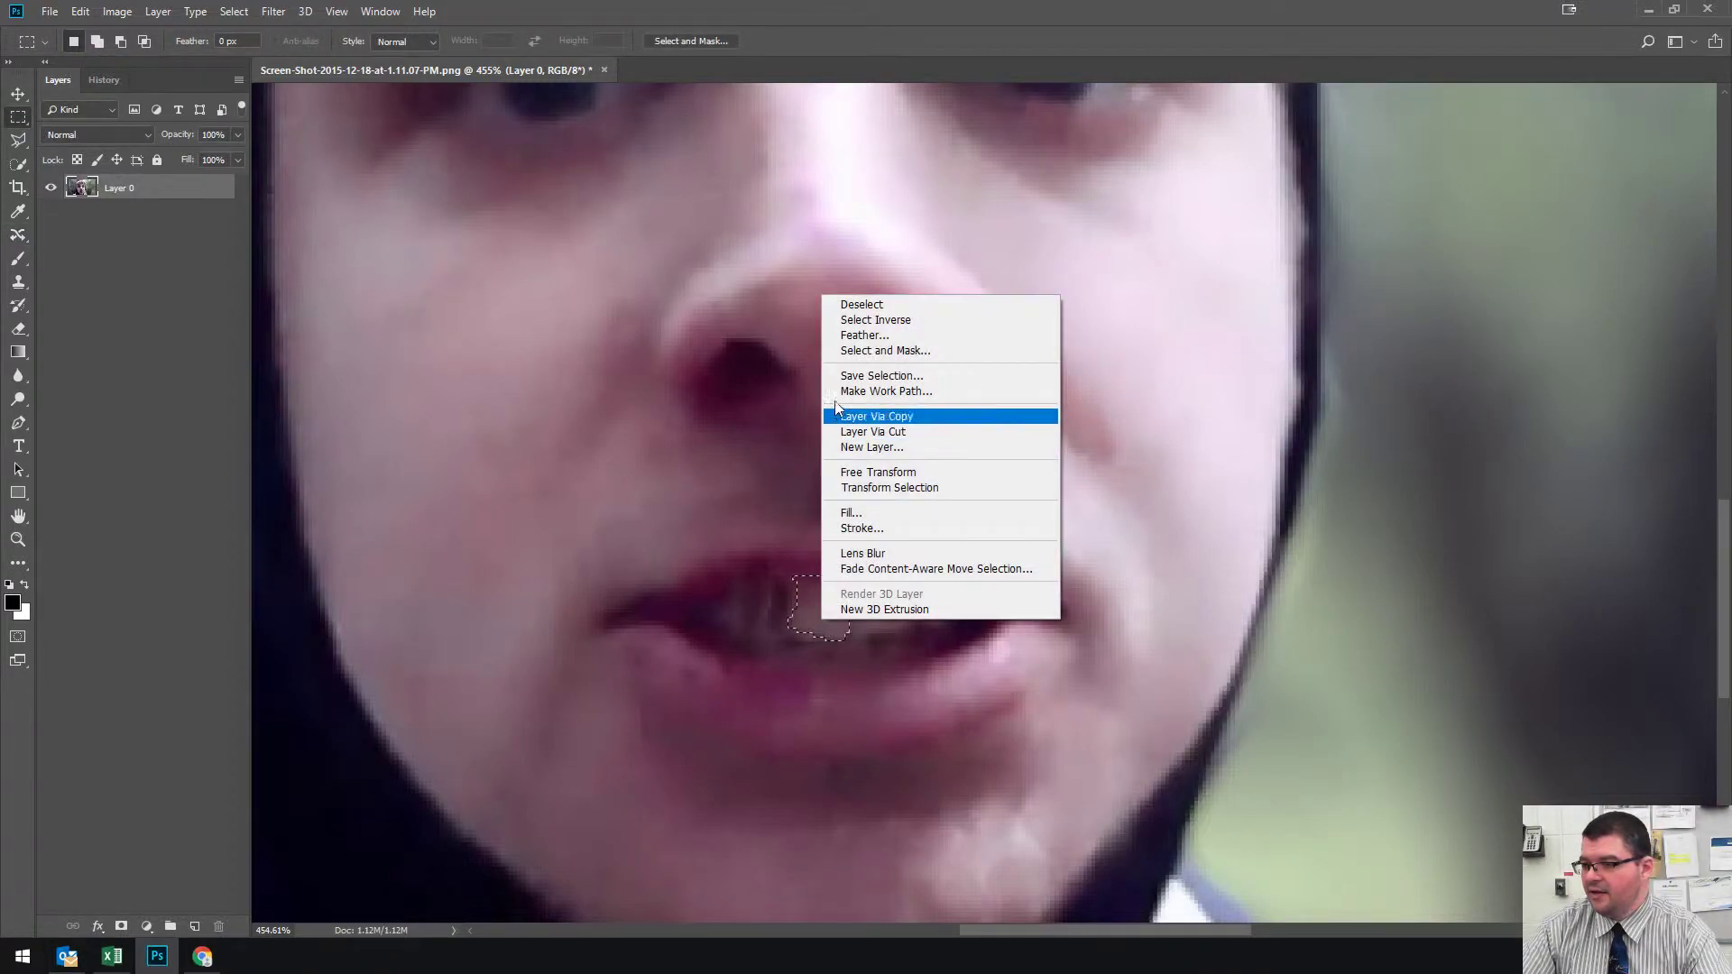
click(843, 305)
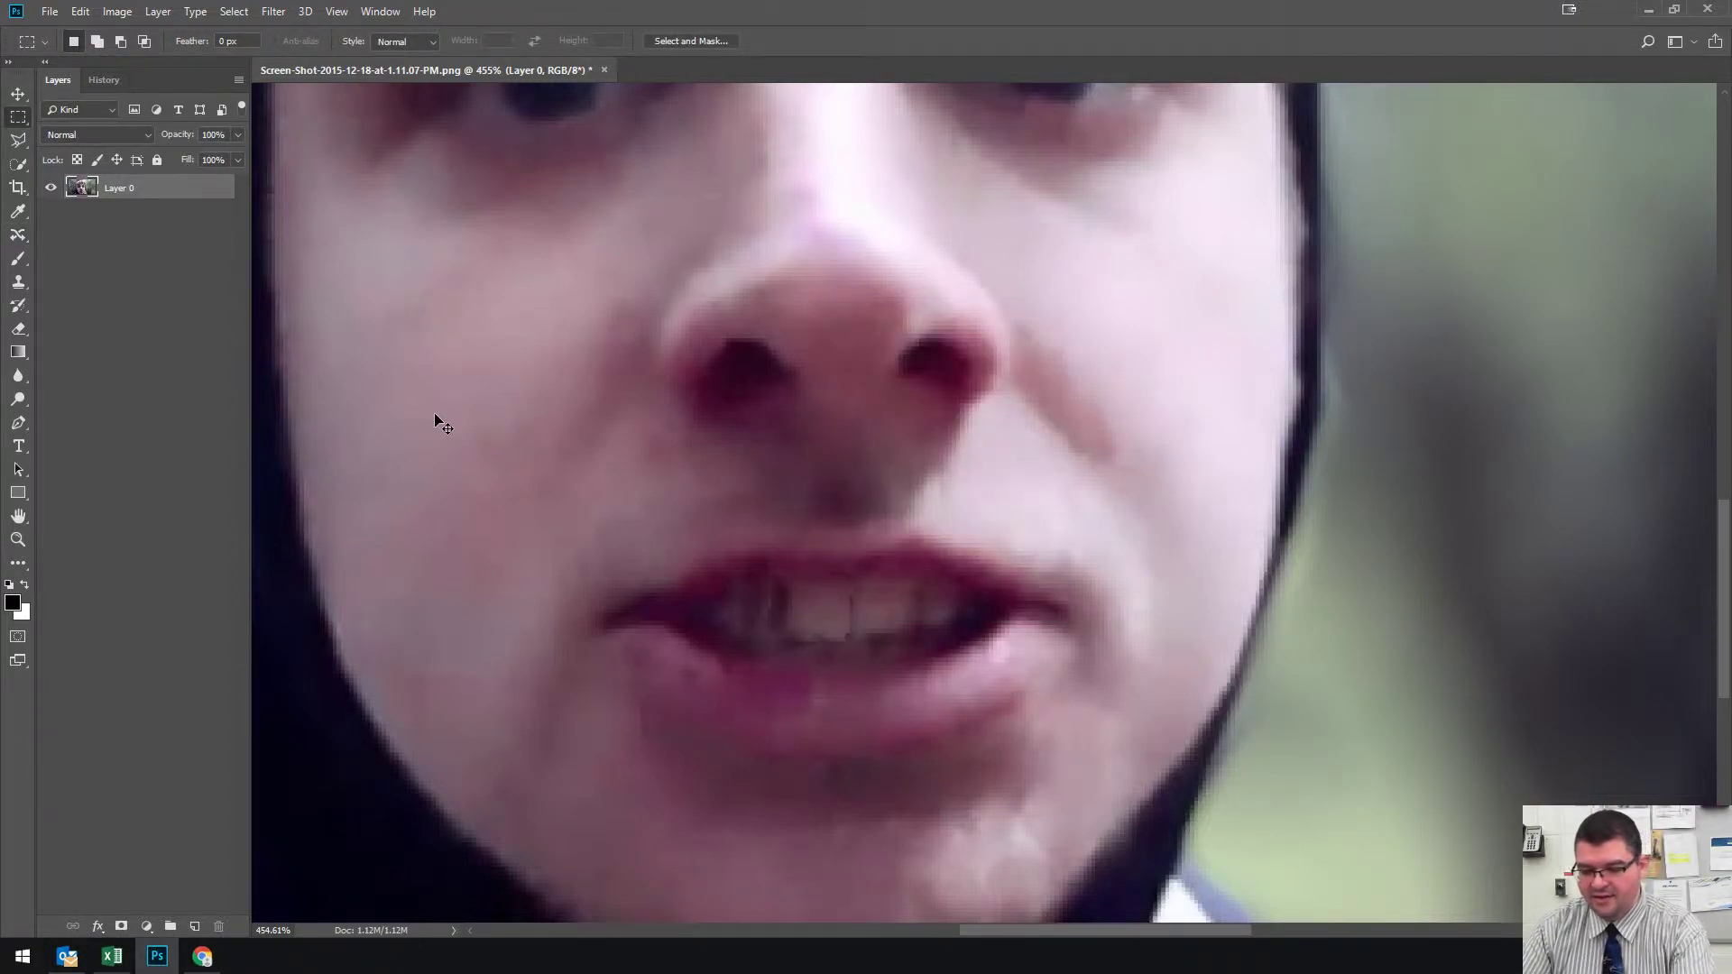
- Heal the dark lines beside the moved front tooth with the Spot Healing Brush at size 10
key(ctrl+0)
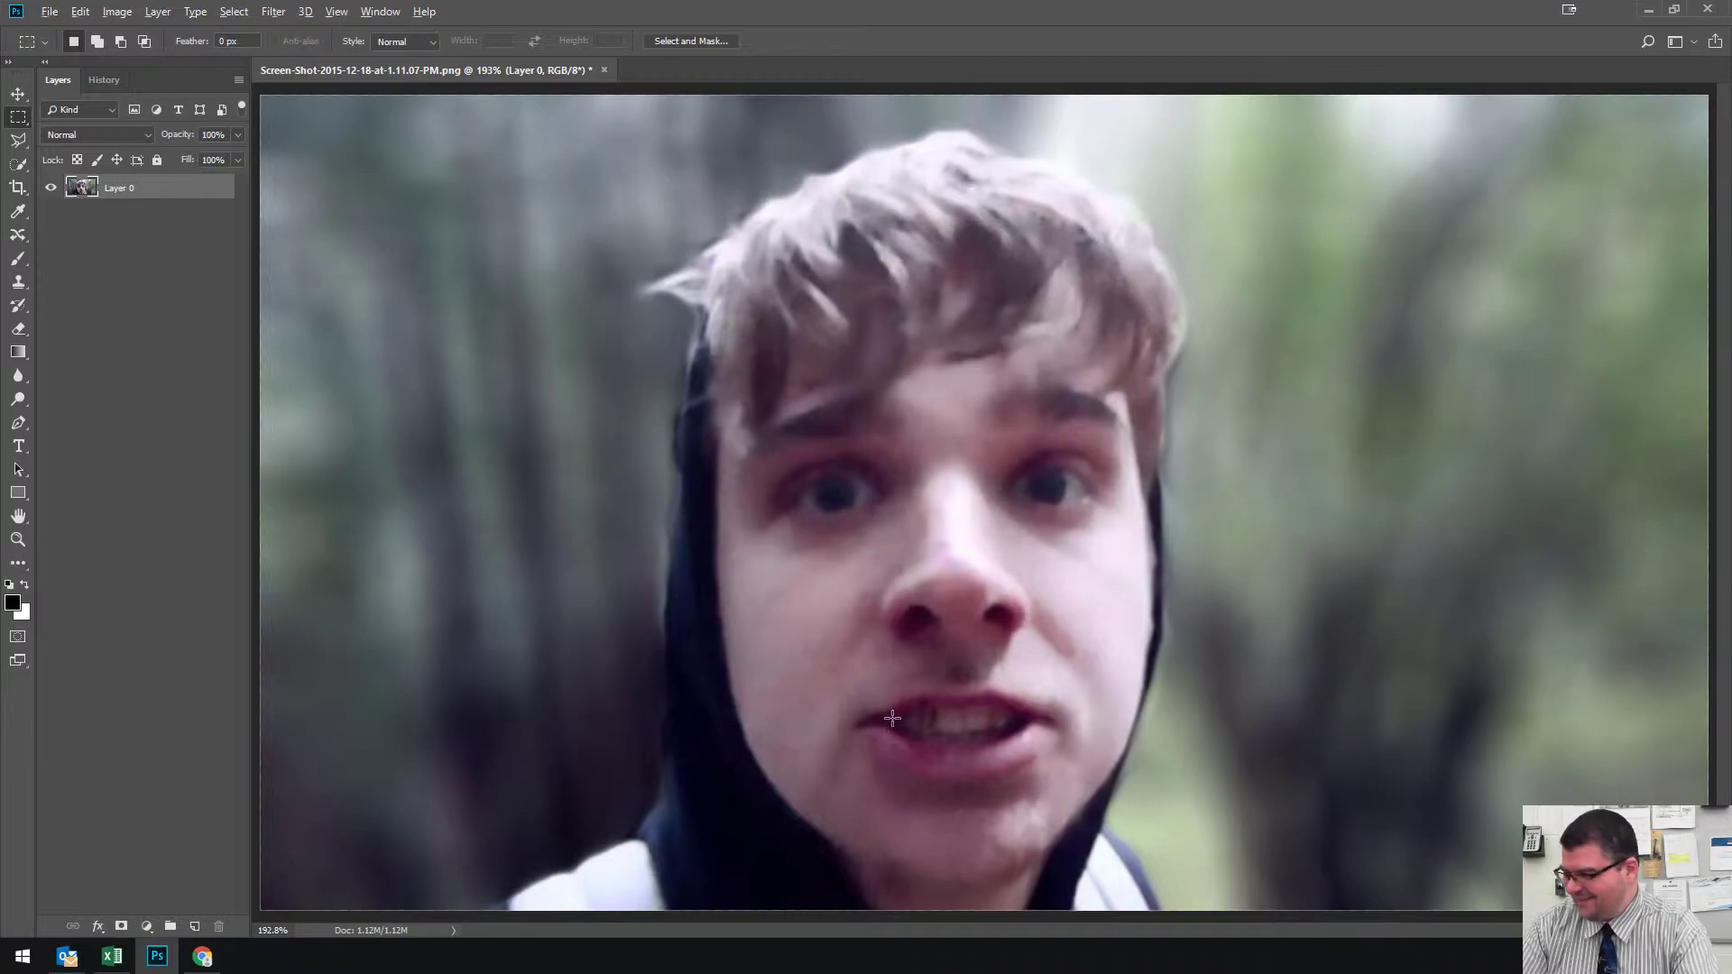
scroll(893, 731, up, 3)
scroll(952, 763, up, 4)
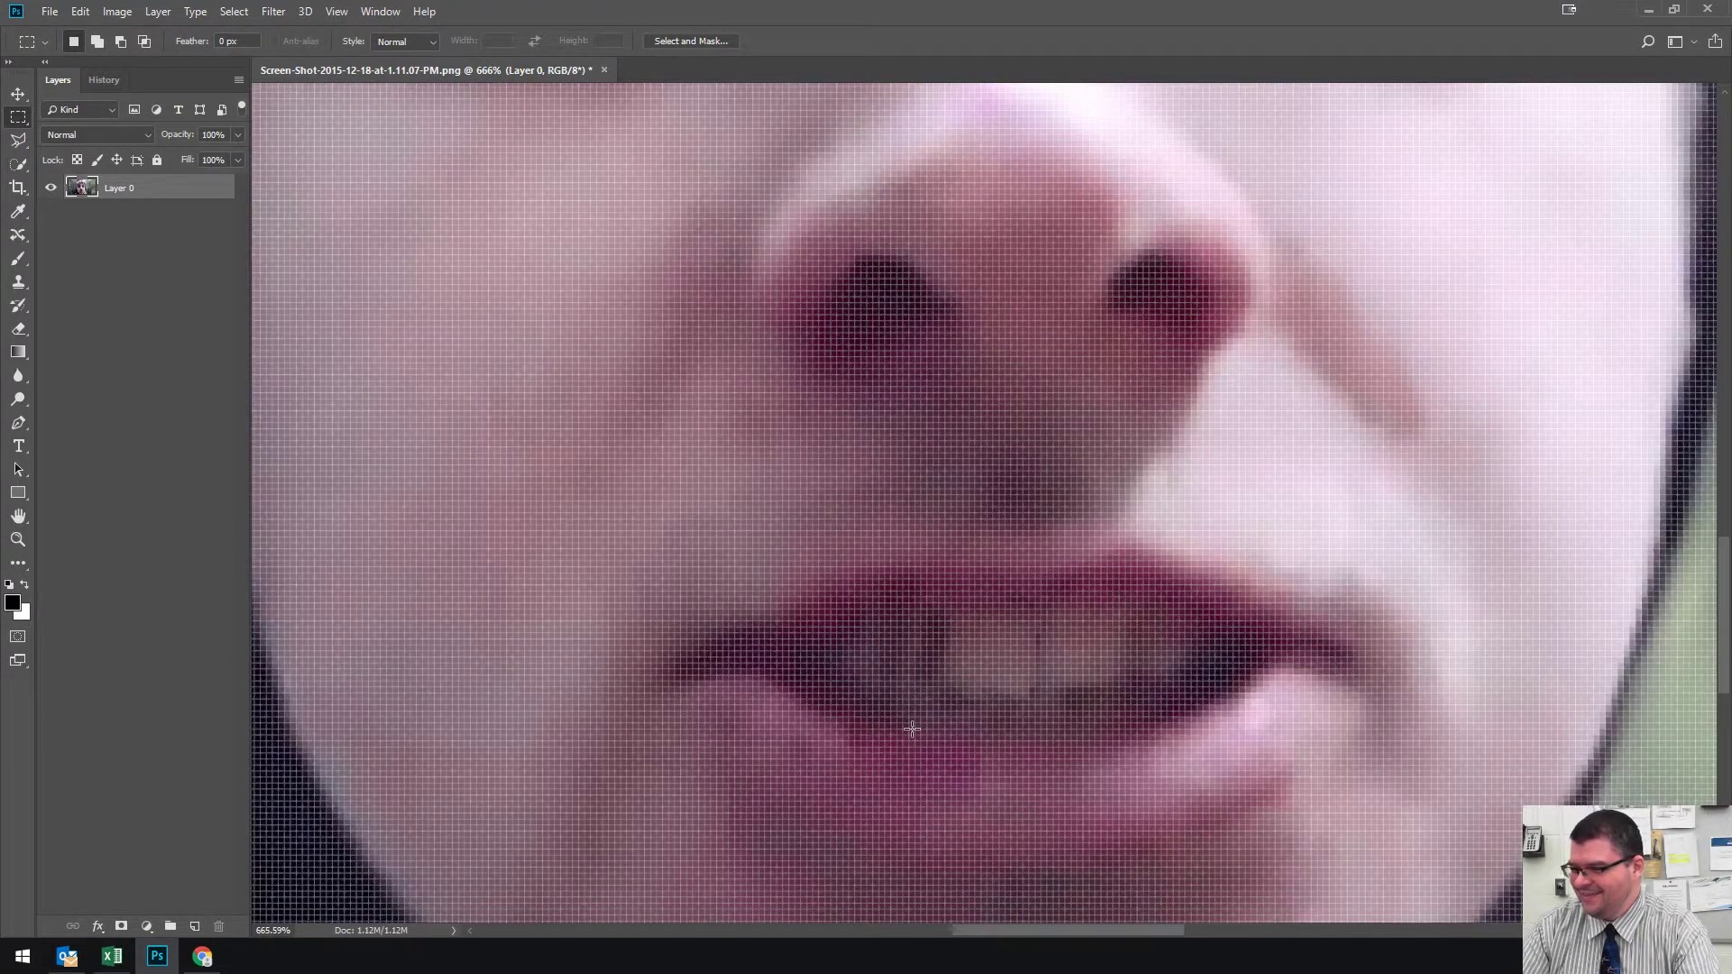
scroll(912, 729, down, 1)
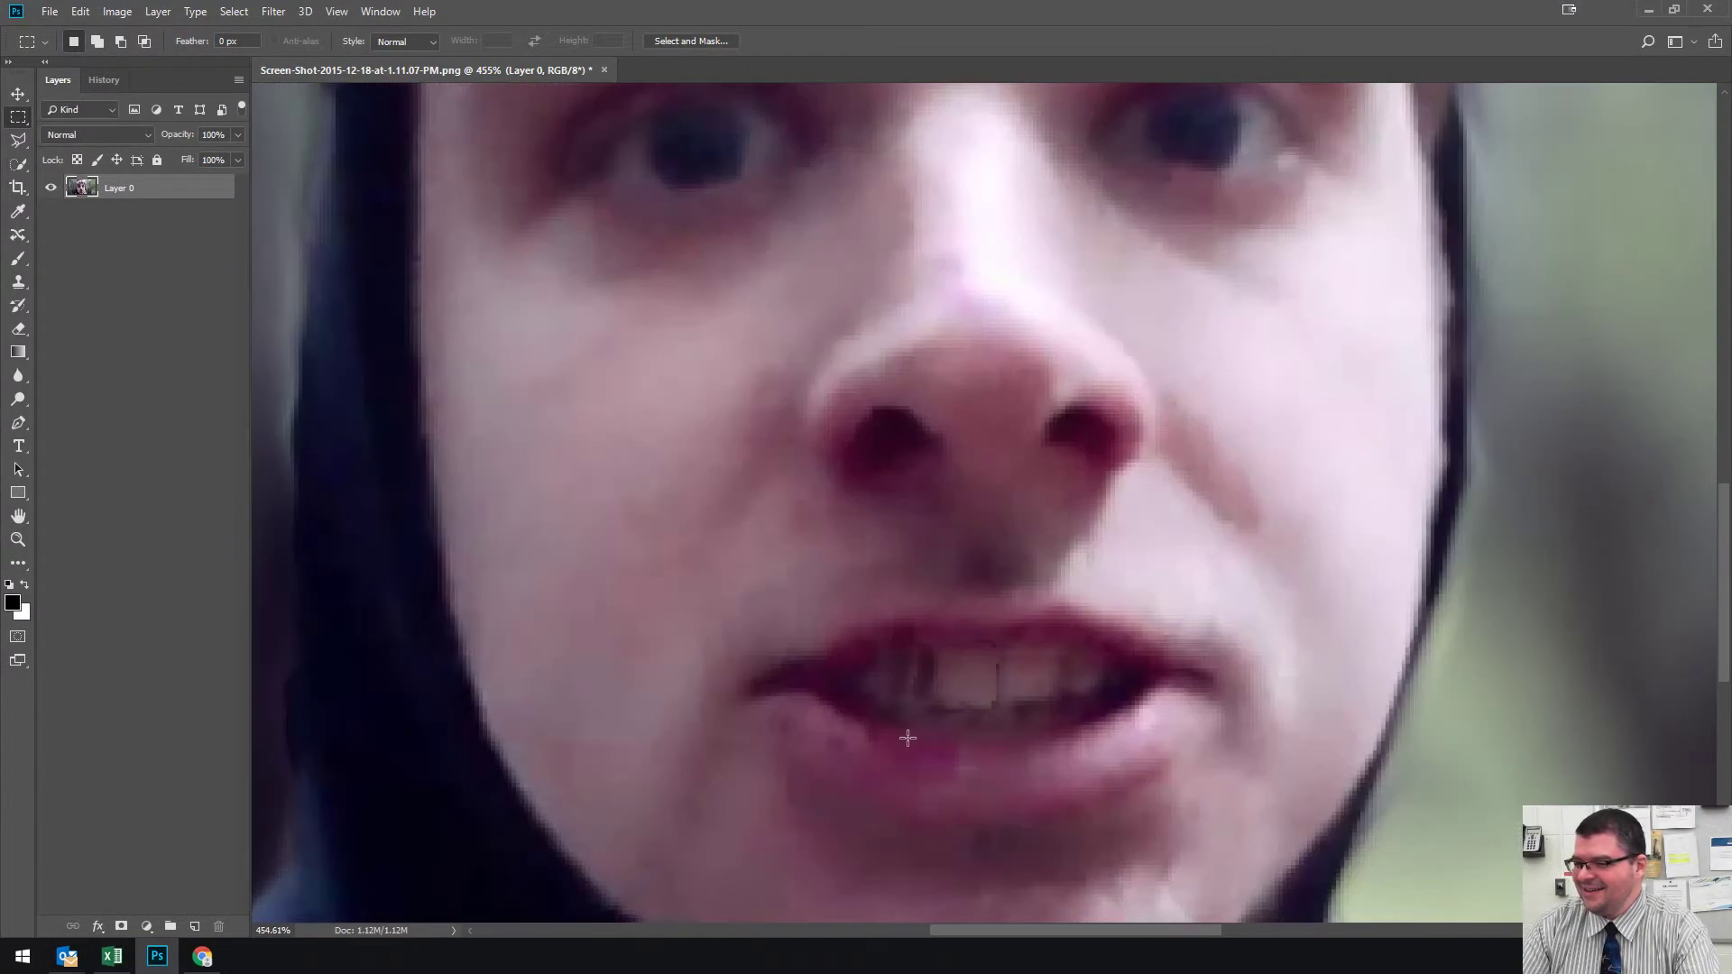
click(20, 237)
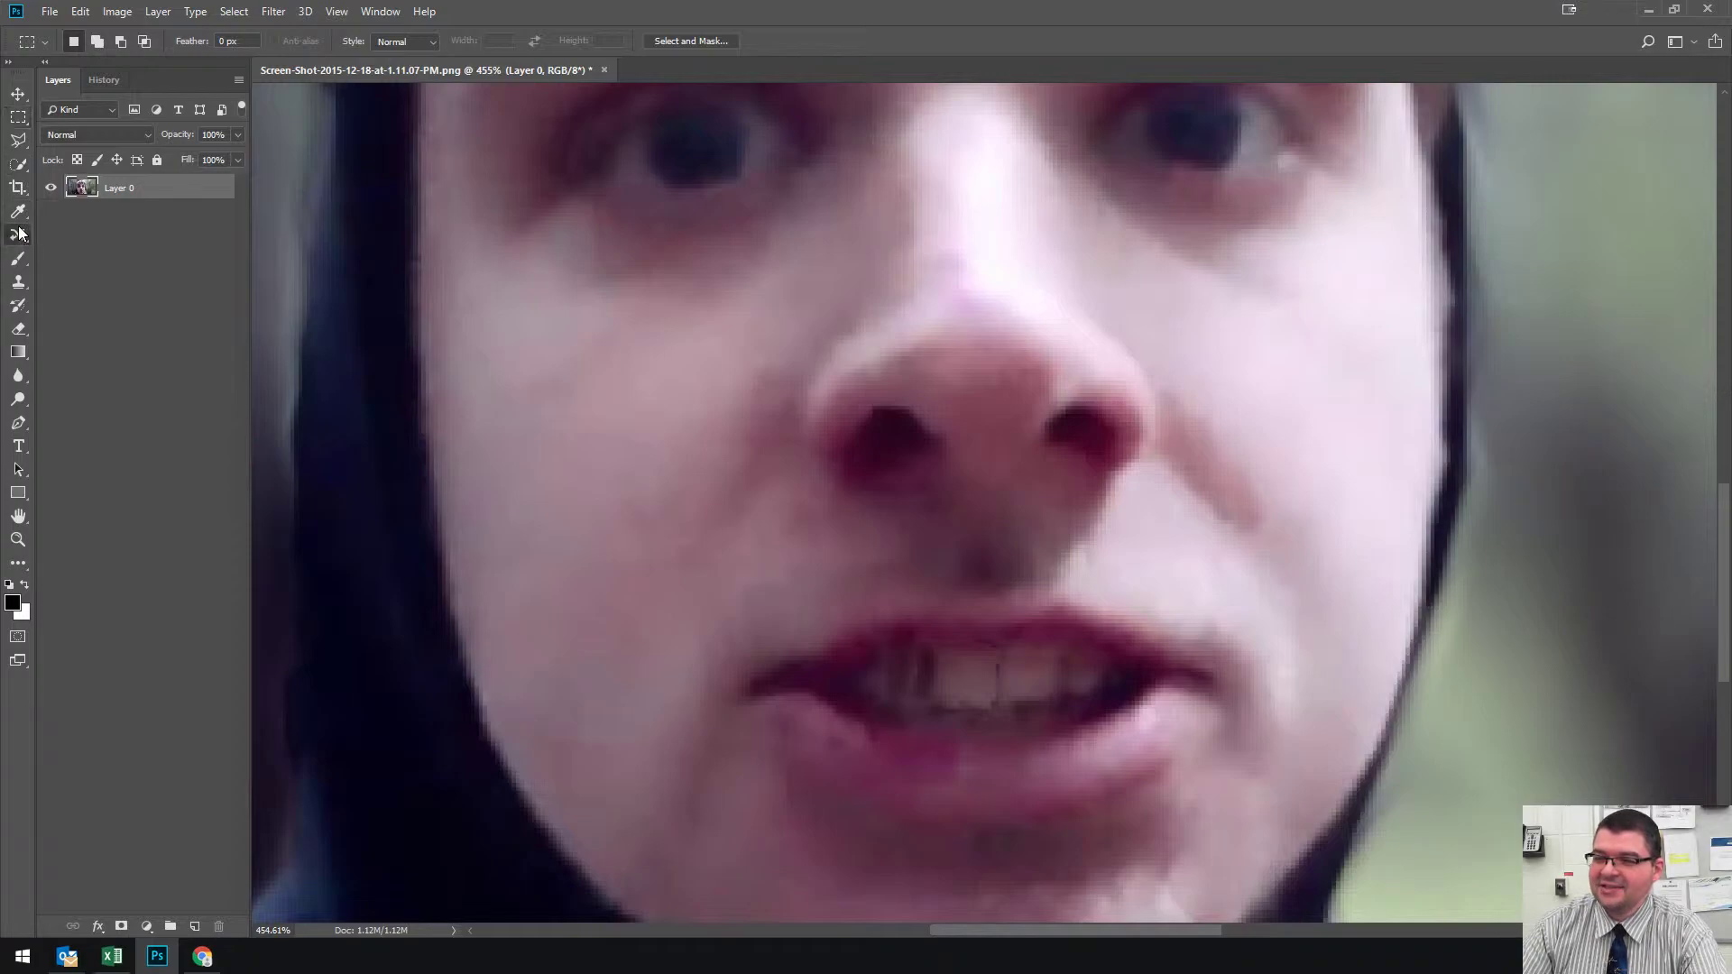
click(101, 237)
key(bracketleft)
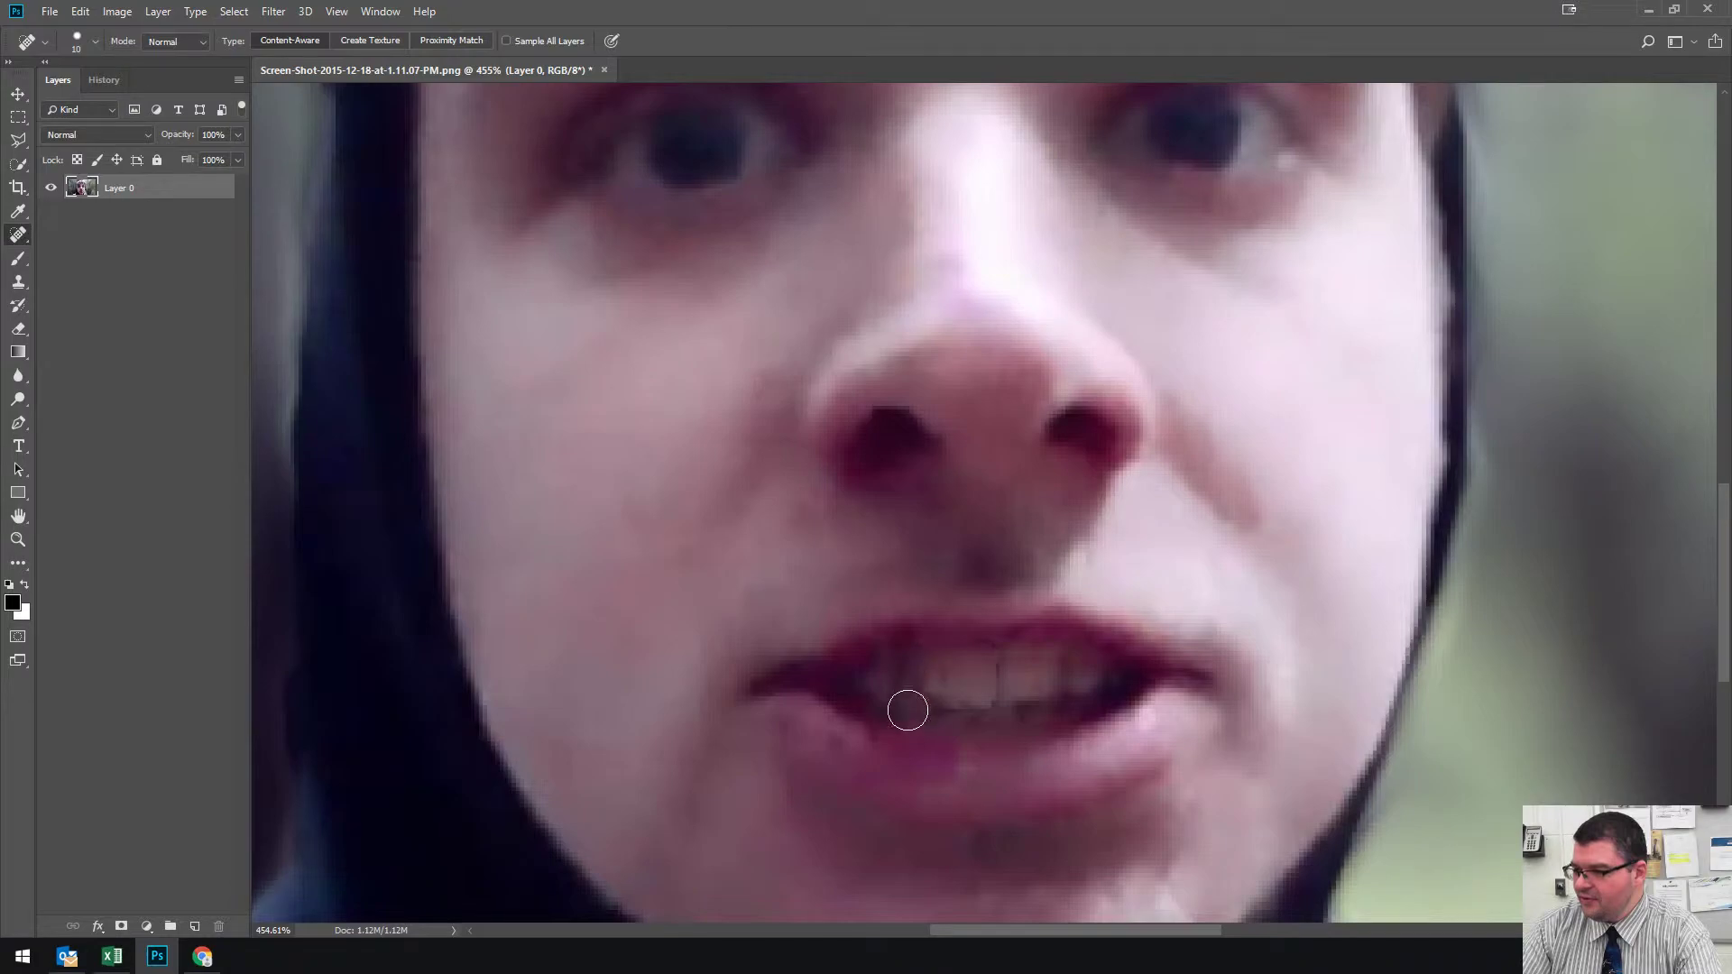
mouse_move(929, 670)
mouse_down()
mouse_move(956, 753)
mouse_move(945, 668)
mouse_up()
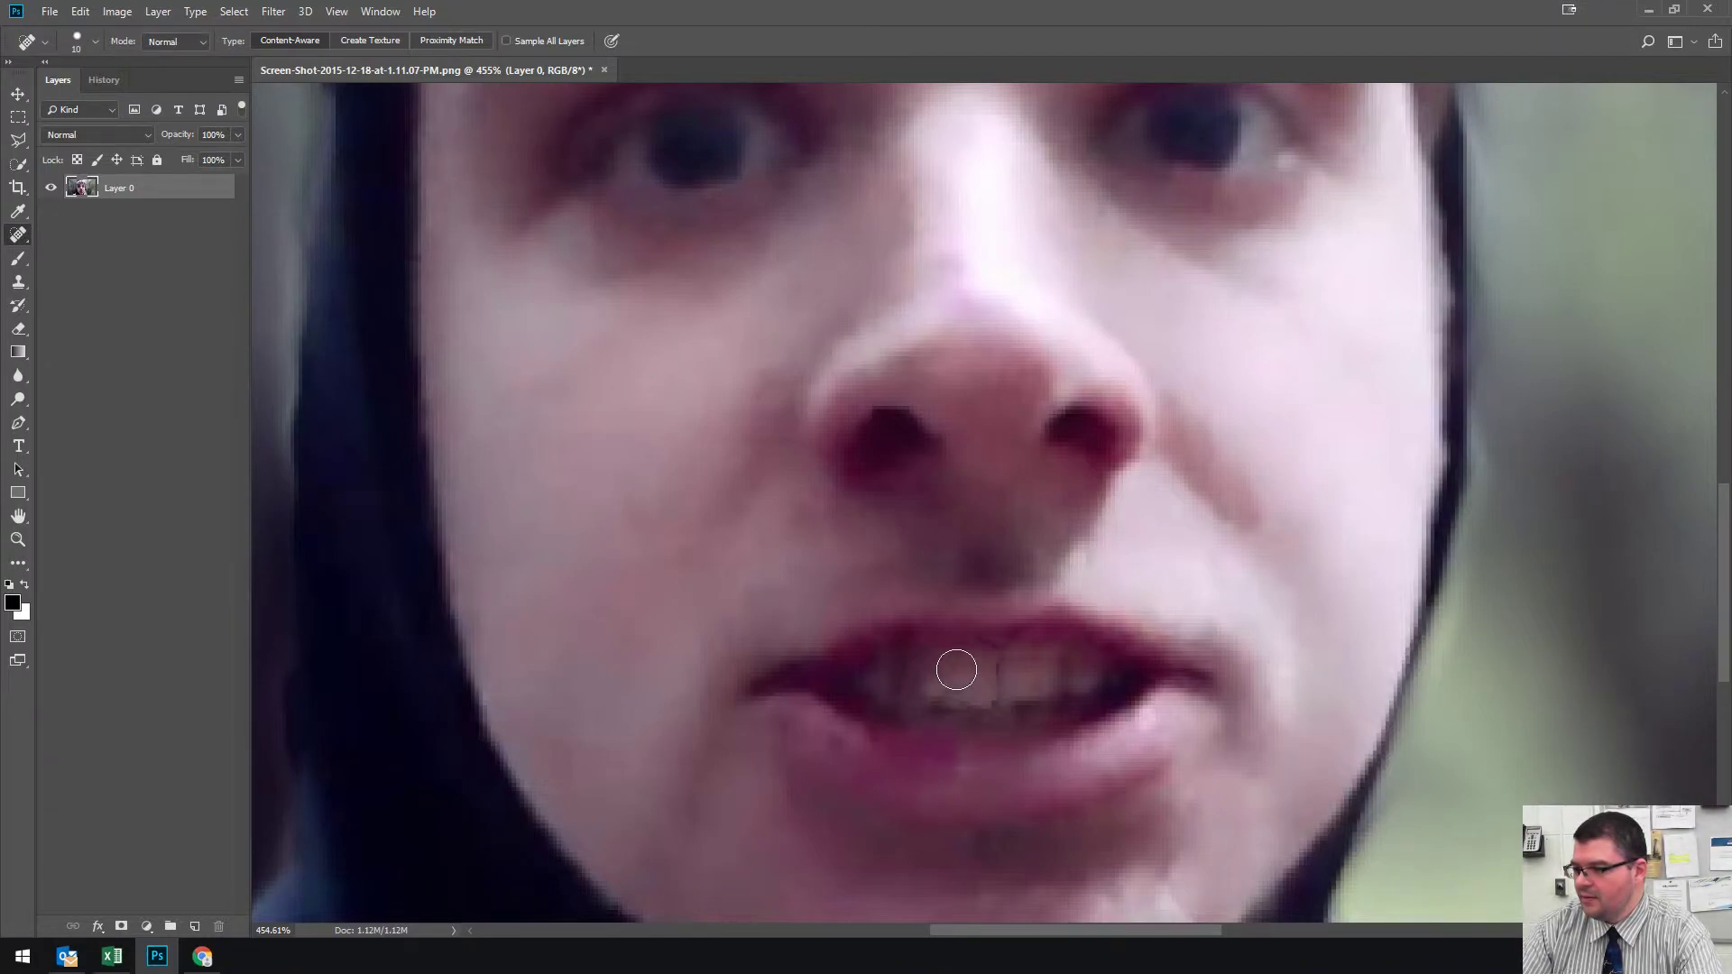
key(ctrl+0)
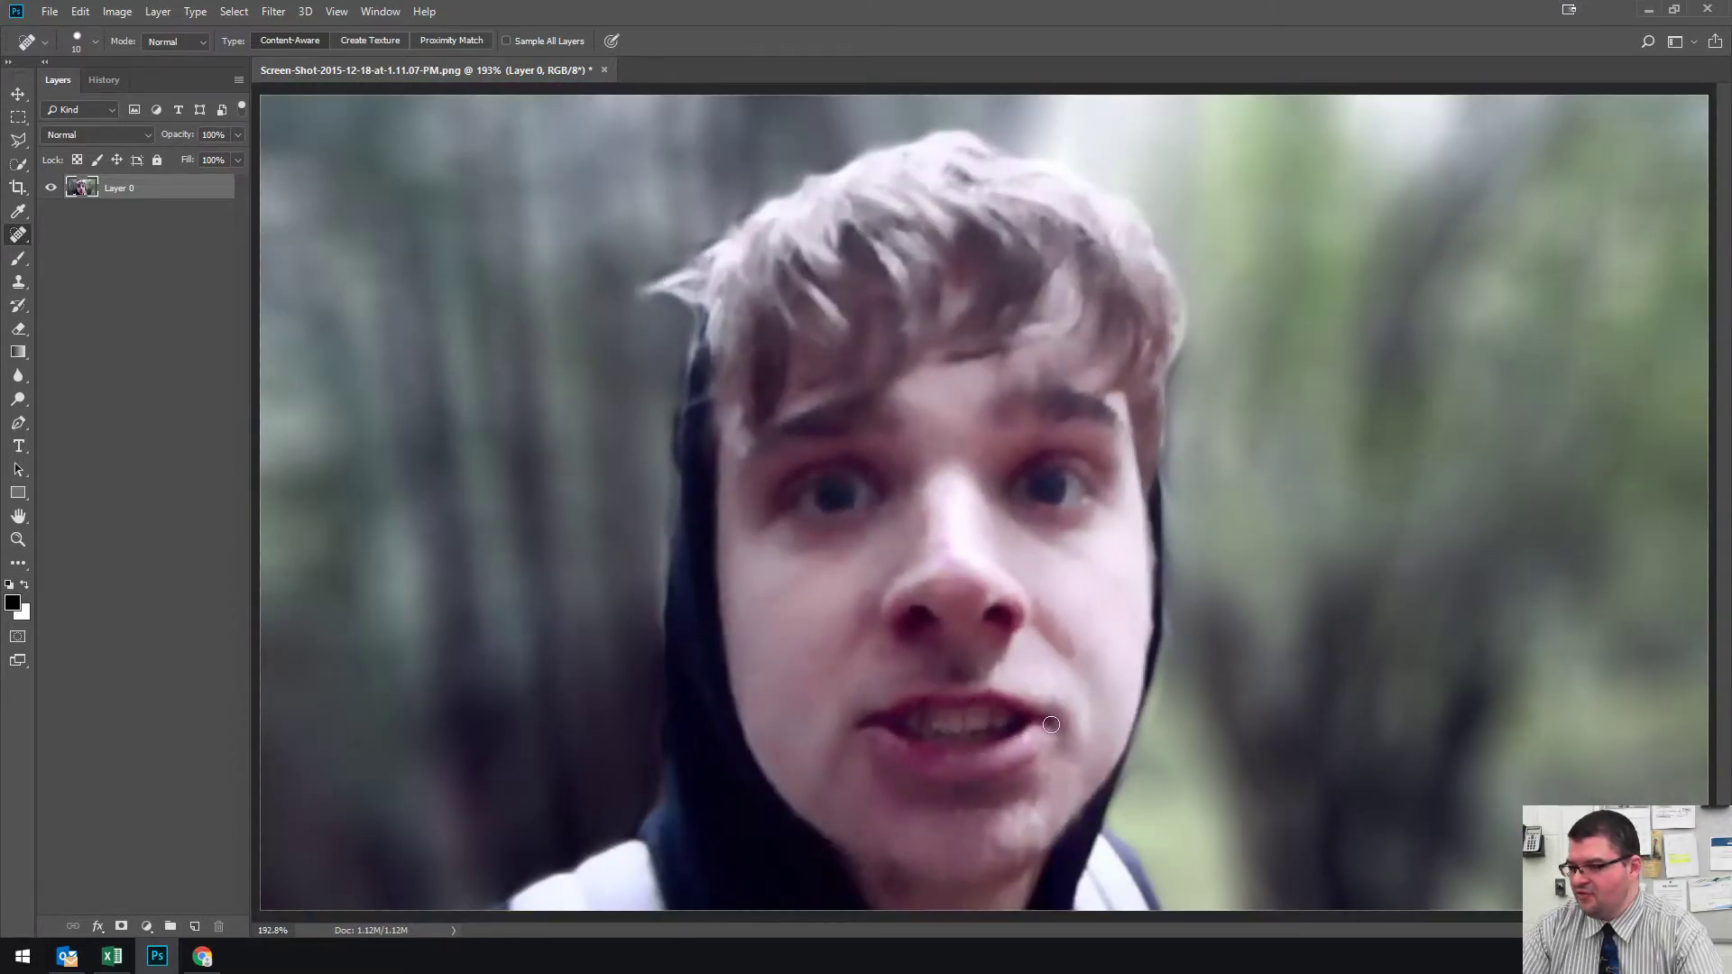